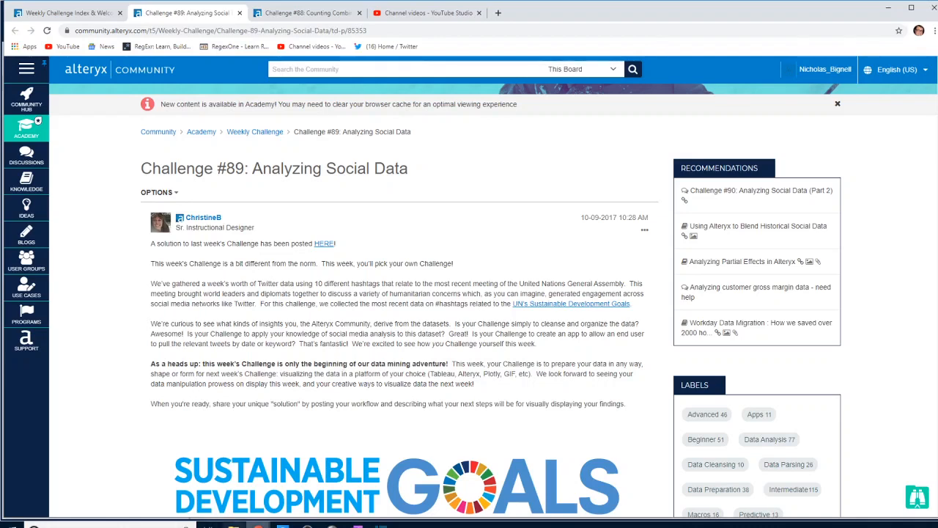
Step: Switch to Alteryx Designer, check the UNGA2017.csv input's configuration, and run the challenge 89 start workflow
click(283, 526)
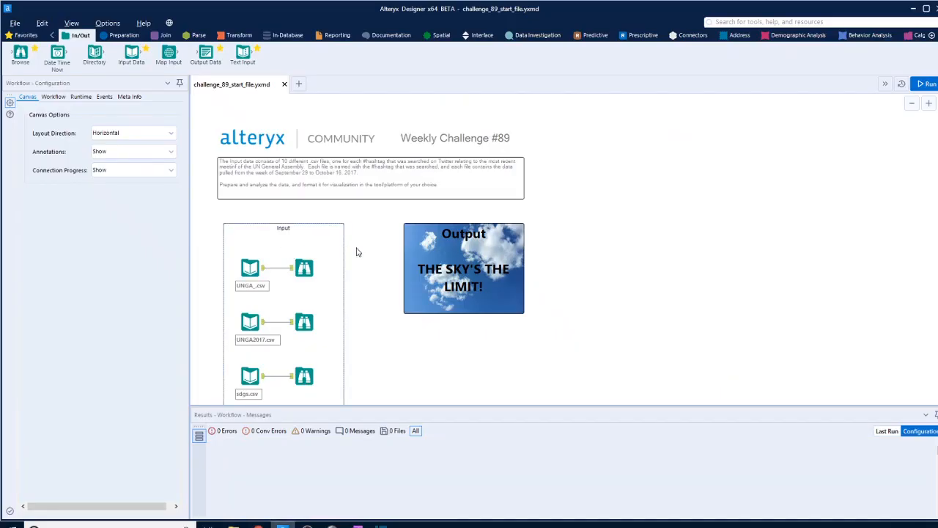
click(253, 267)
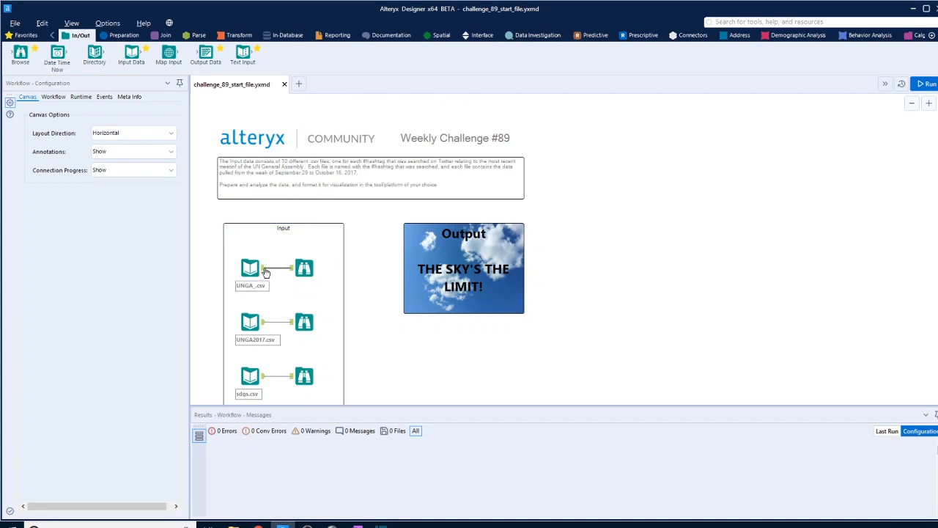
click(264, 321)
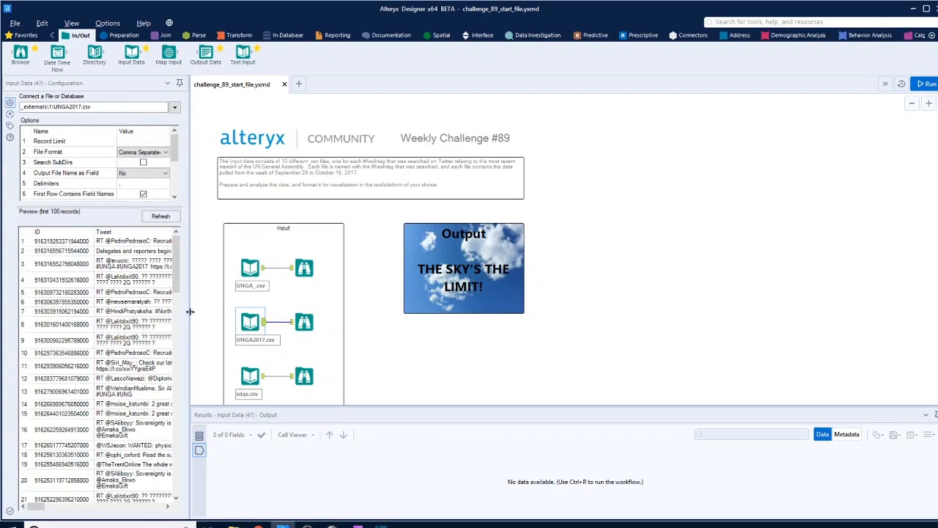
click(927, 84)
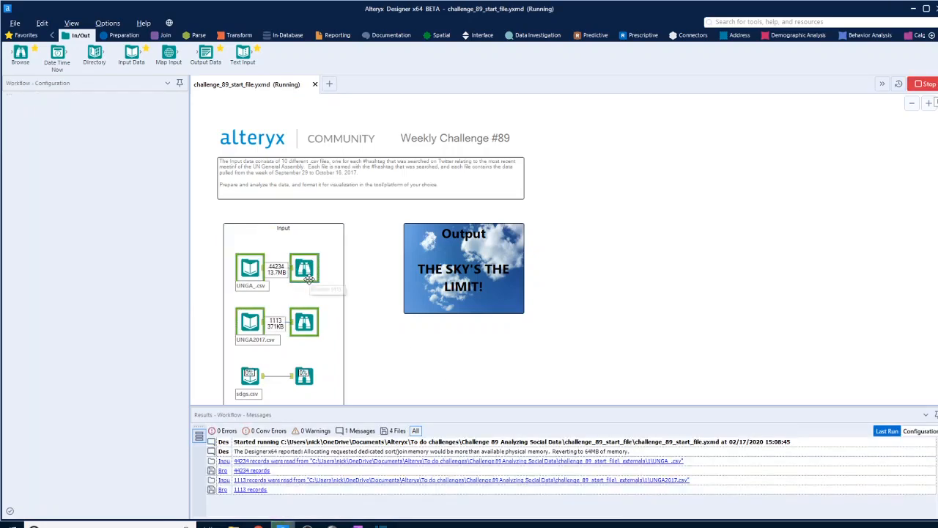
Step: Open the Browse results of UNGA_.csv in a taller results pane and inspect the first record's hashtag and tweet
click(308, 279)
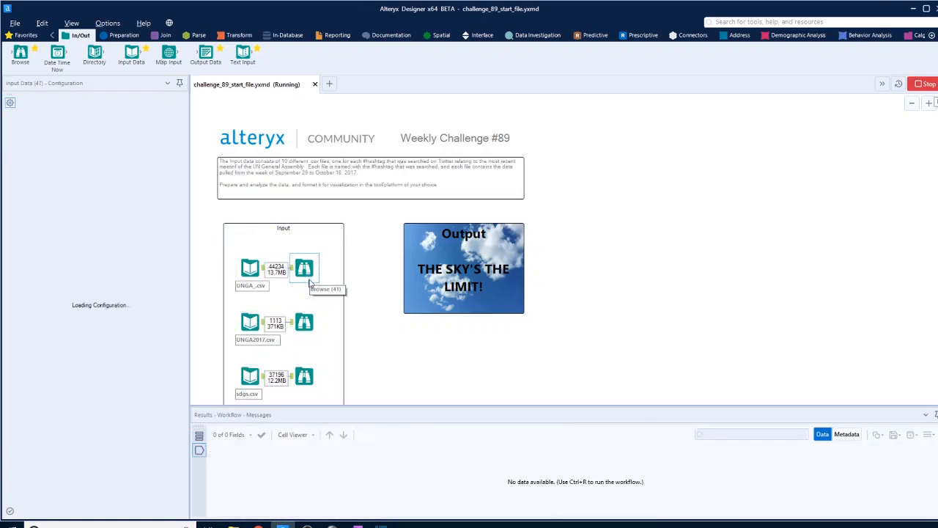
click(308, 279)
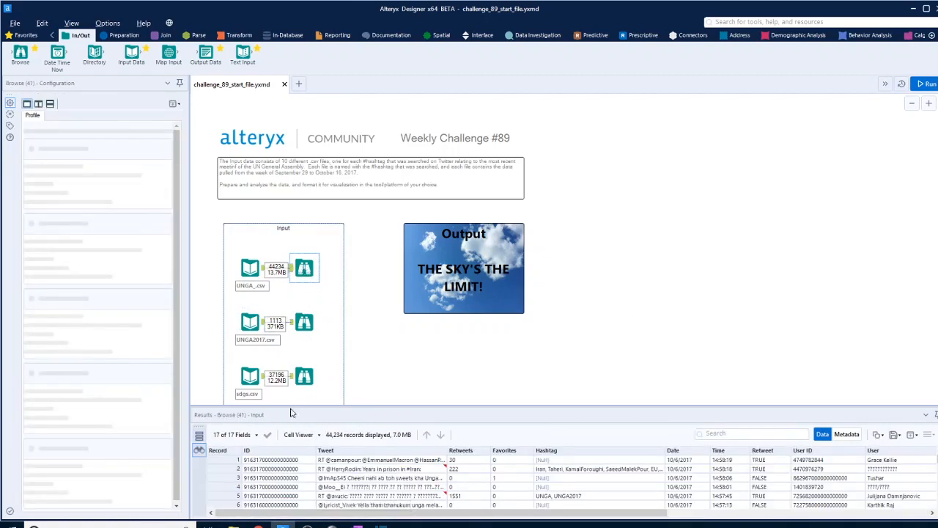
drag(209, 405, 210, 337)
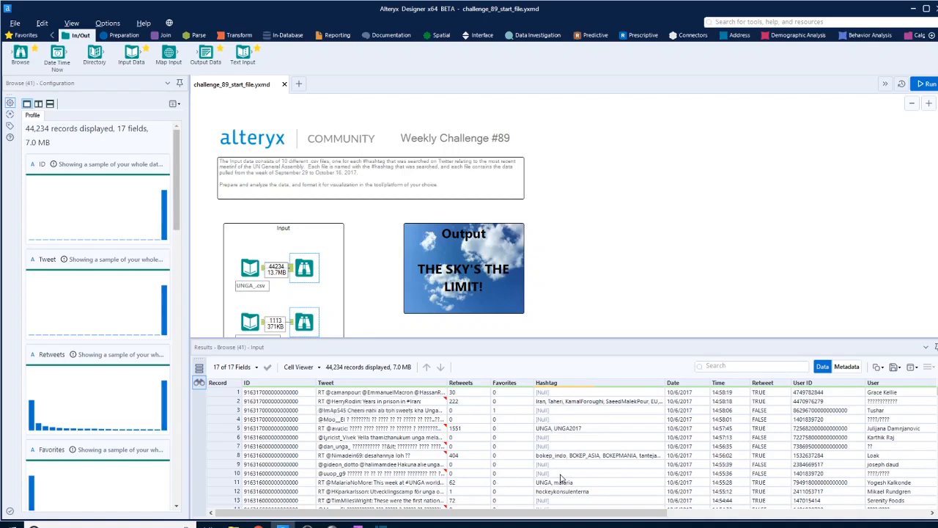
click(564, 393)
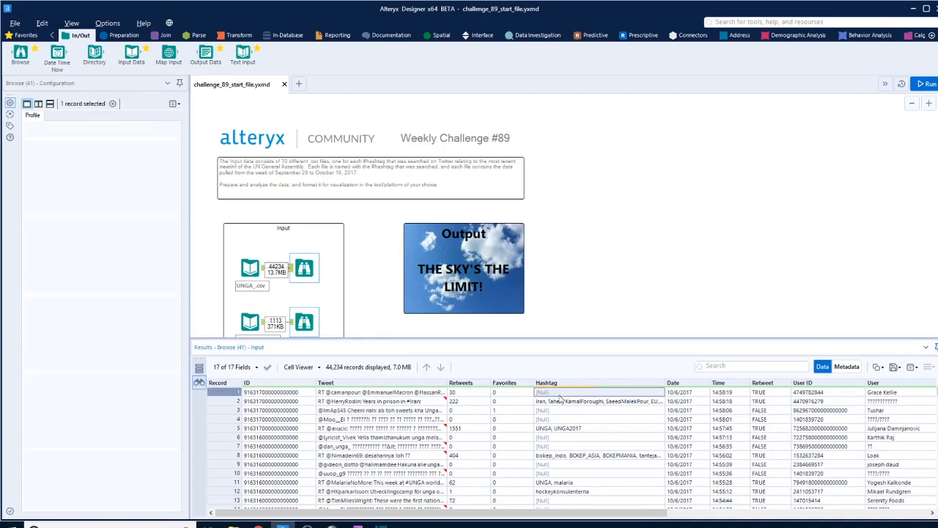
click(408, 393)
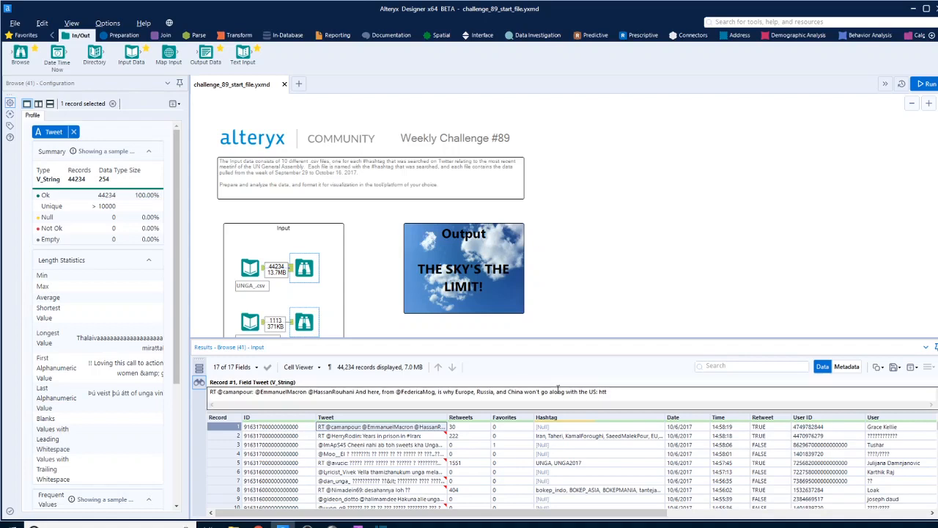
Step: Review the remaining columns of the UNGA_.csv results, including Location, Followers and Replied To
drag(539, 513, 806, 527)
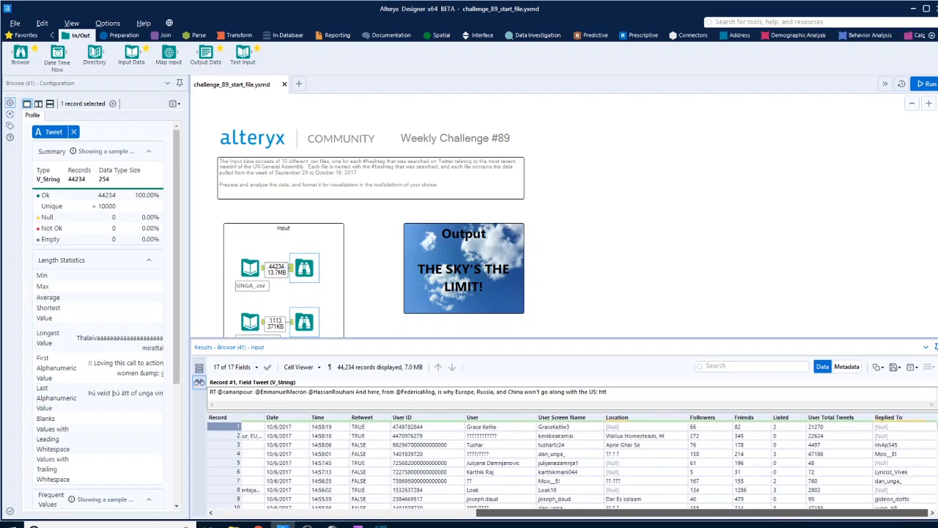
drag(801, 525, 763, 520)
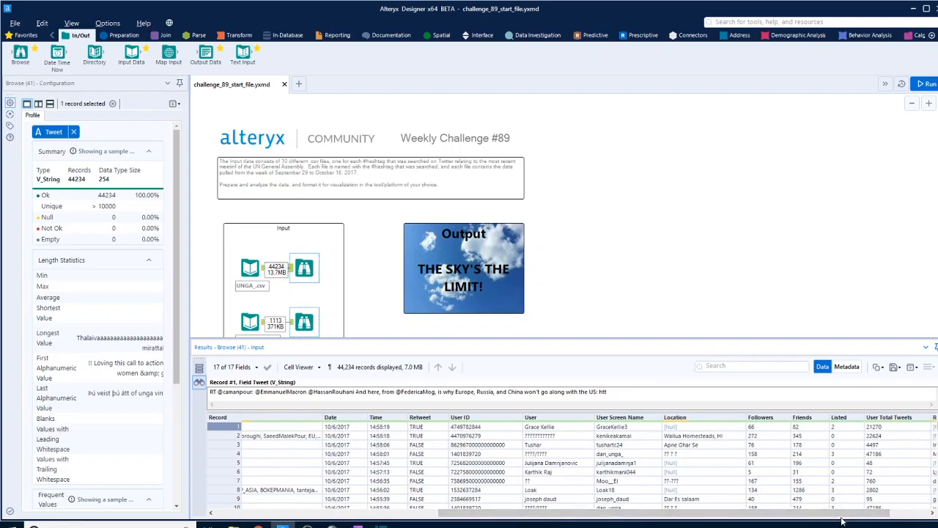
mouse_move(843, 522)
mouse_down()
mouse_move(893, 511)
mouse_move(639, 514)
mouse_move(868, 510)
mouse_move(843, 513)
mouse_up()
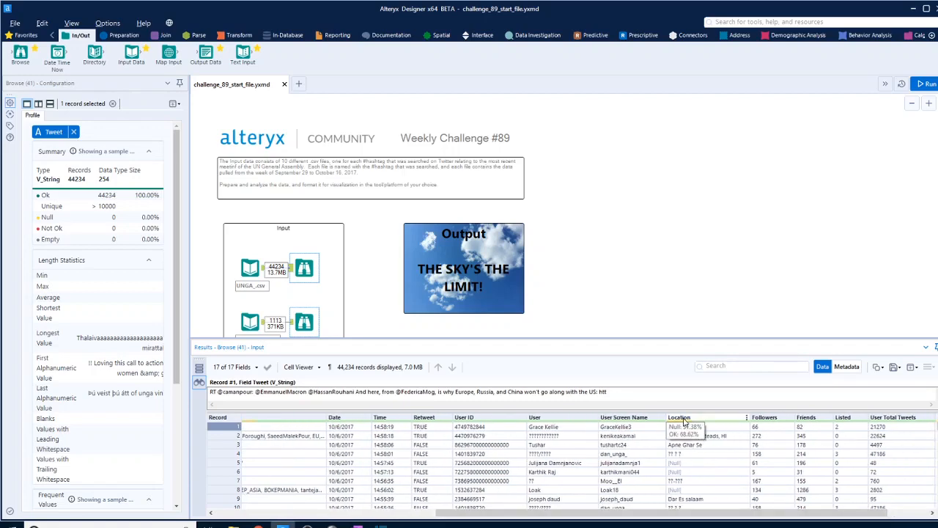
drag(736, 512, 567, 521)
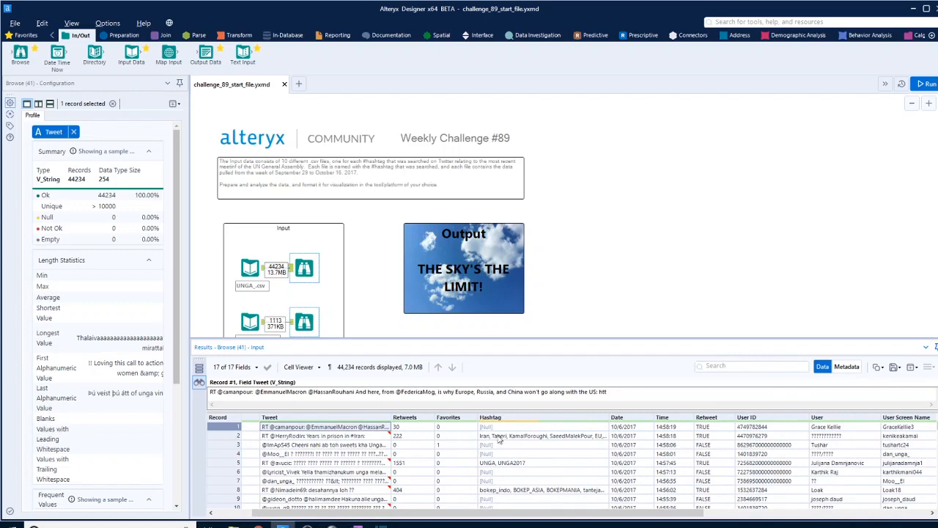
Step: Enlarge the cell viewer and compare the full tweet text of records 8, 1 and 2 with their hashtag values
click(534, 492)
click(354, 491)
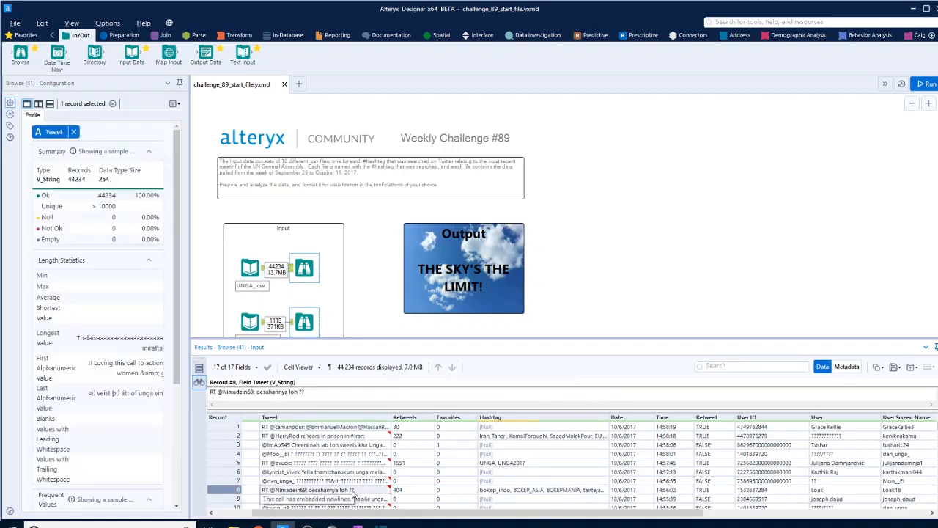
drag(396, 405, 401, 455)
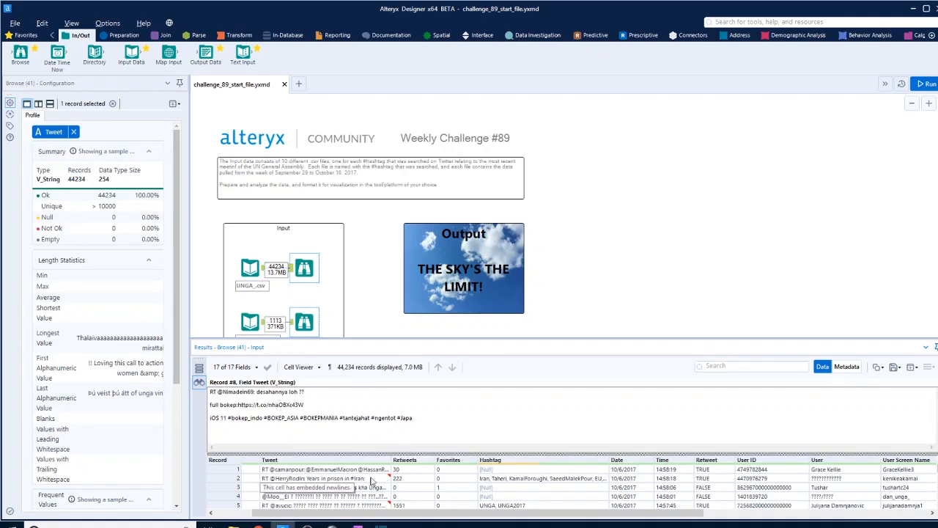
click(361, 470)
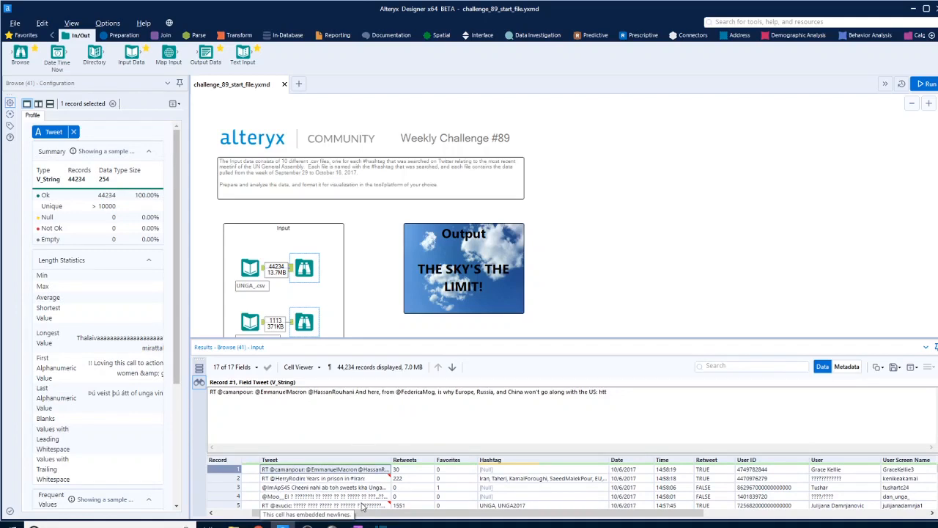
click(364, 478)
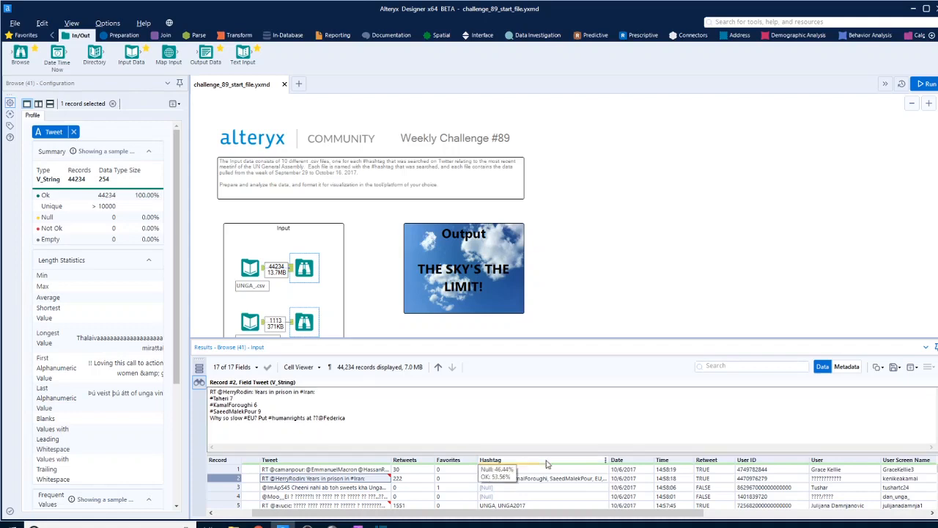
click(592, 479)
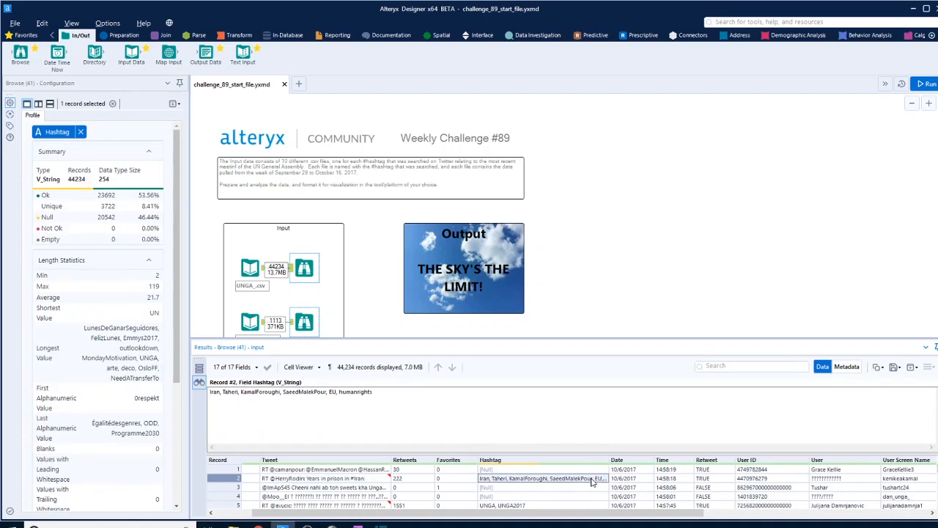
Step: Shrink the cell viewer and scan the Hashtag column further down the UNGA_.csv records
drag(453, 454, 450, 423)
scroll(528, 440, down, 2)
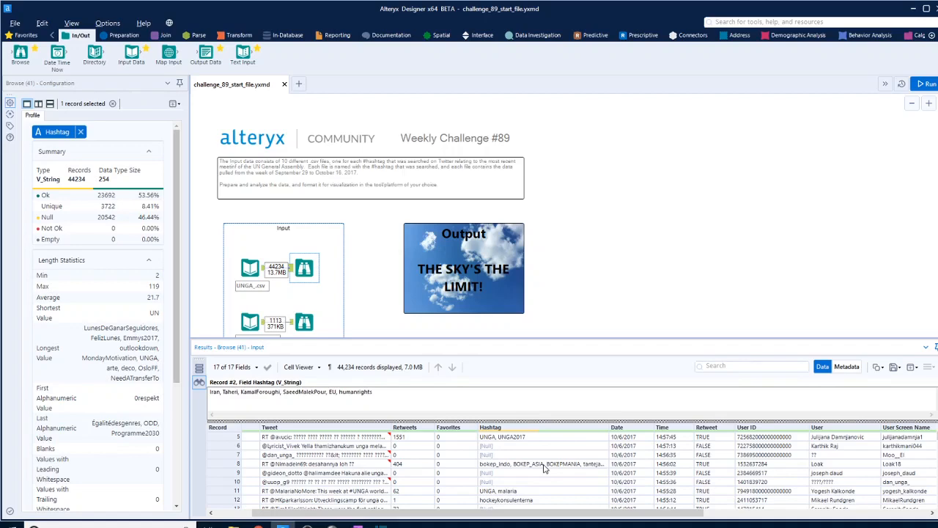
scroll(544, 469, down, 3)
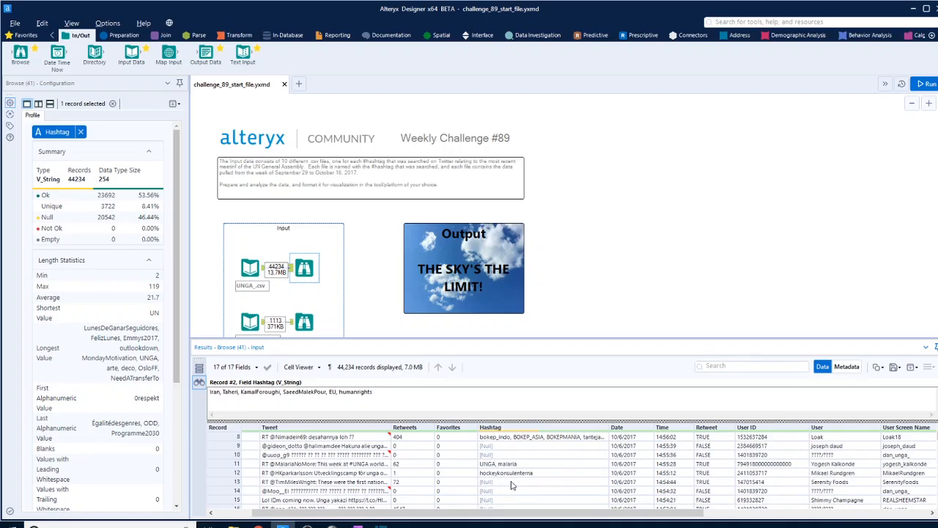
scroll(511, 485, down, 6)
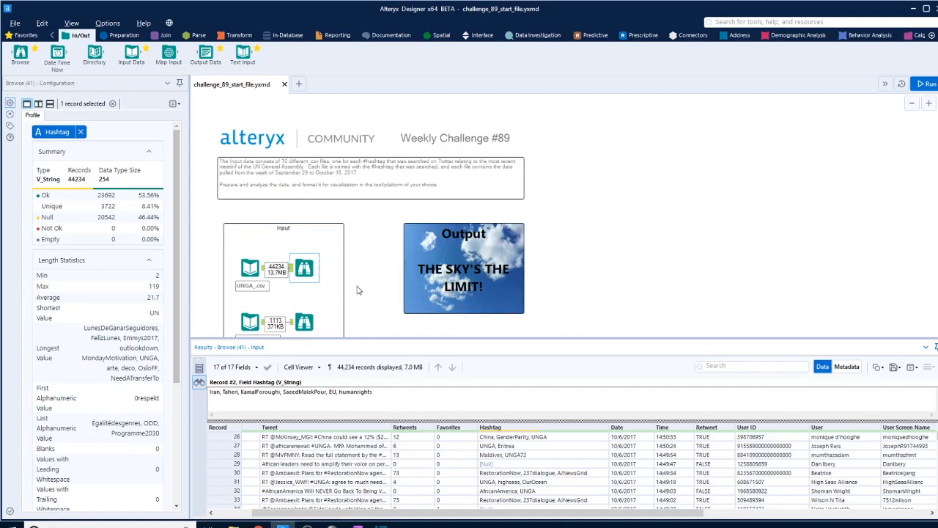
Step: Set the UNGA_.csv input to output its file name as a field with File Name Only, and rerun the workflow
click(249, 271)
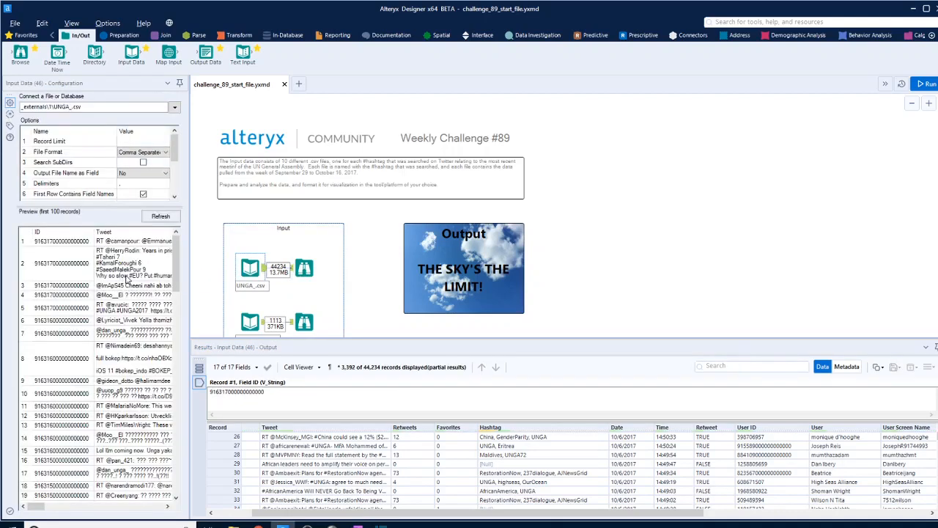
mouse_move(175, 245)
mouse_down()
mouse_move(176, 258)
mouse_move(177, 246)
mouse_up()
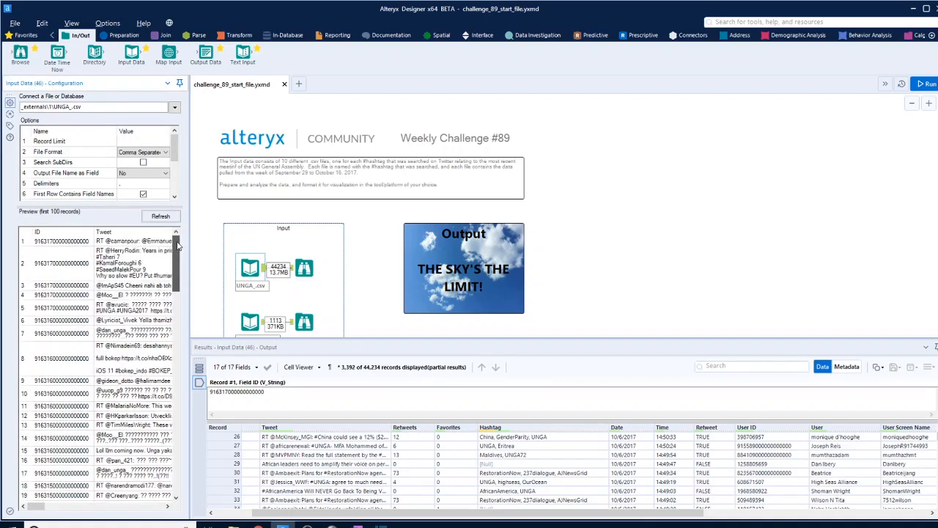
click(137, 173)
click(136, 189)
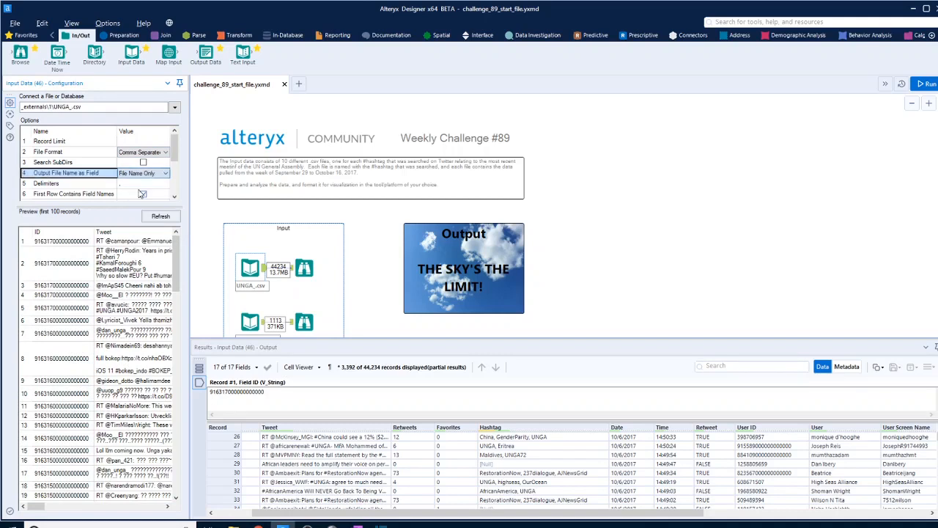
click(928, 84)
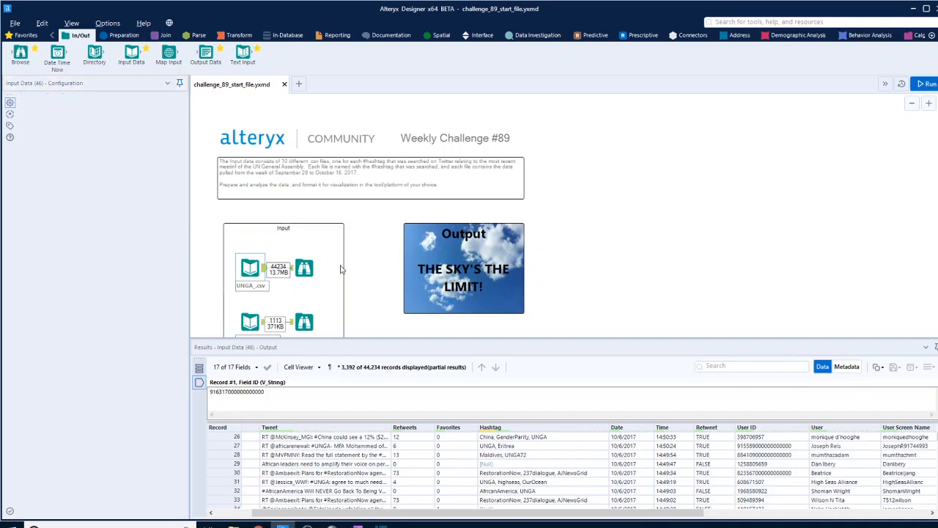
Step: Check the FileName column in the Browse results of UNGA_.csv
click(252, 286)
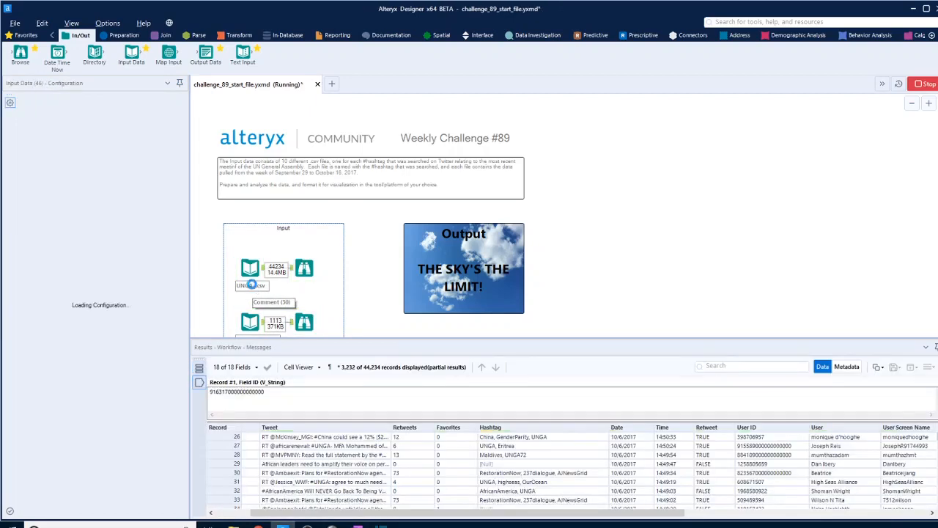
scroll(294, 318, down, 2)
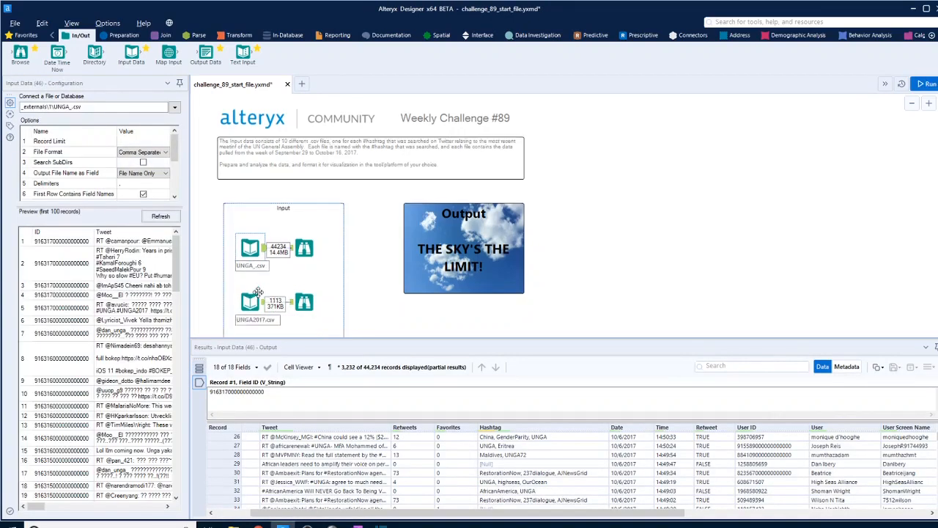
scroll(260, 312, down, 2)
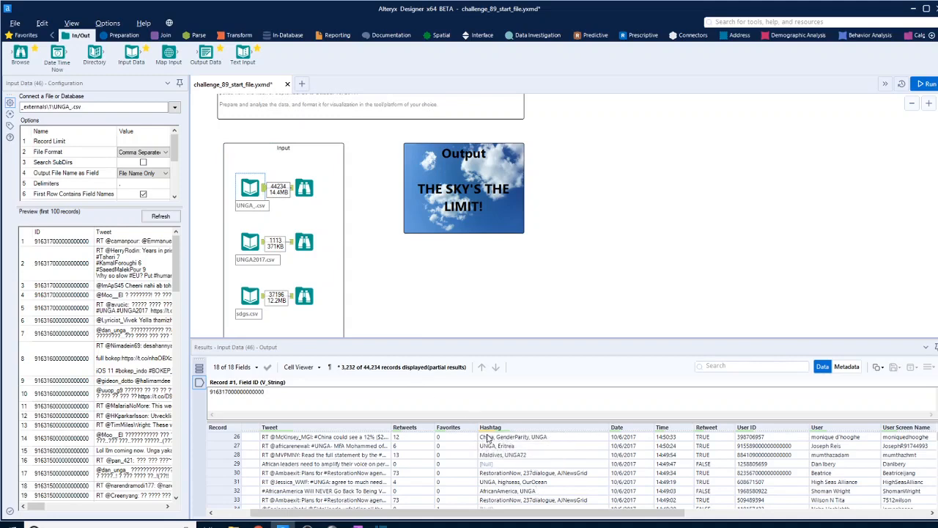
click(305, 188)
drag(651, 515, 898, 515)
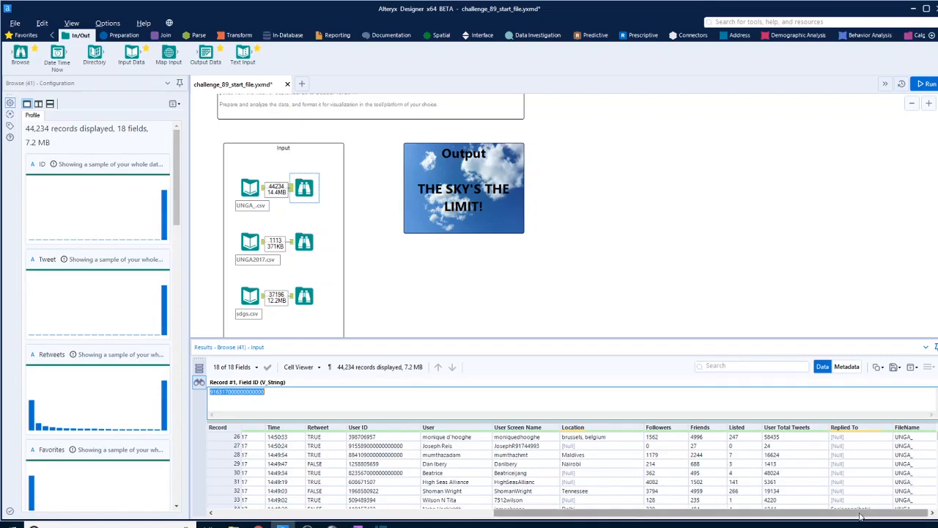
drag(860, 517, 579, 518)
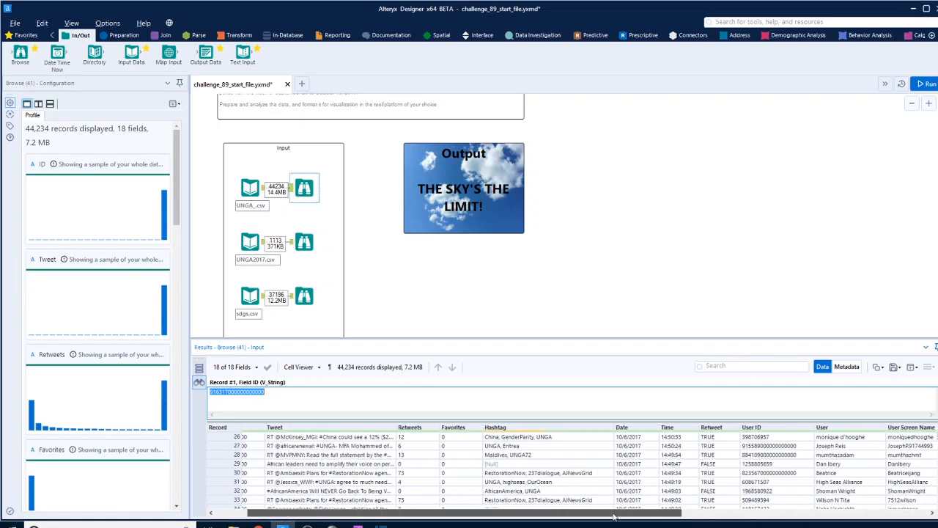
Step: Look through all the CSV inputs in the workflow's Input container, from UNGA_.csv down to act4sdgs.csv
scroll(293, 236, down, 2)
scroll(293, 237, down, 3)
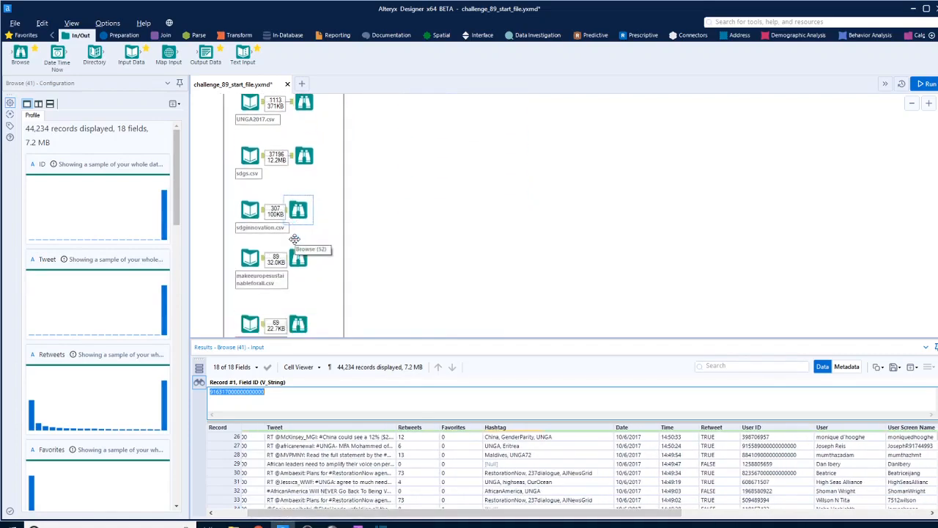
scroll(294, 239, down, 2)
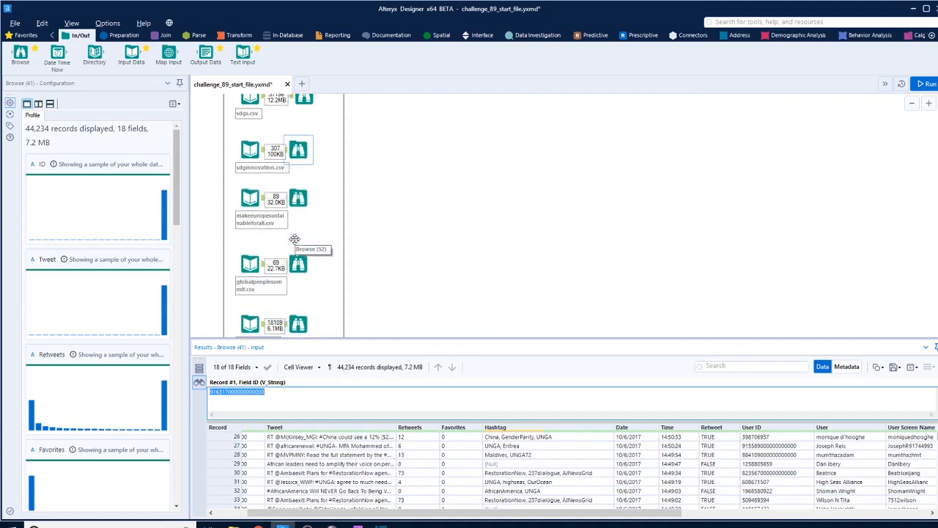
scroll(294, 239, down, 5)
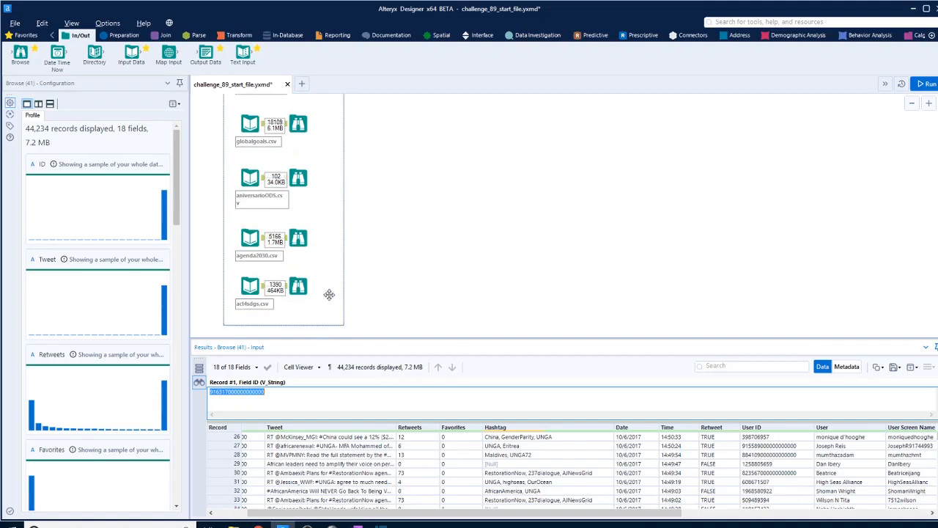
scroll(328, 279, up, 14)
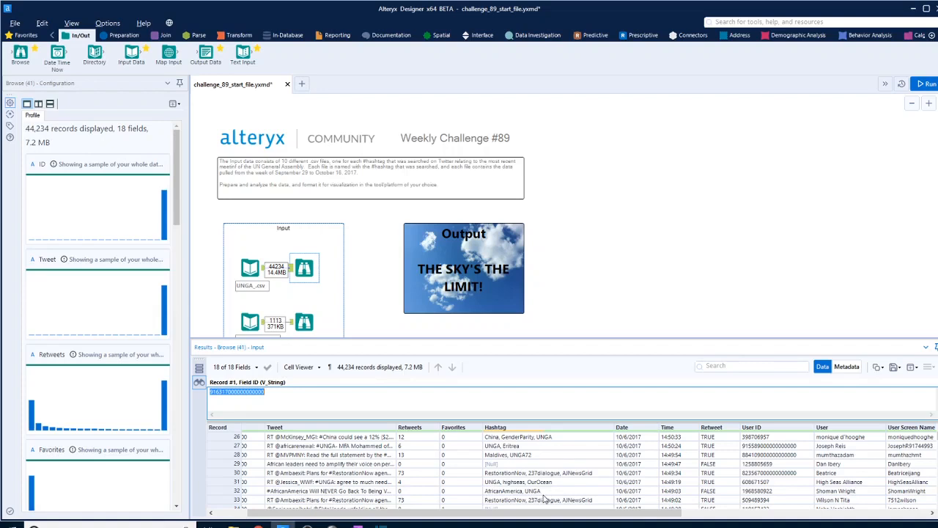
scroll(587, 324, down, 1)
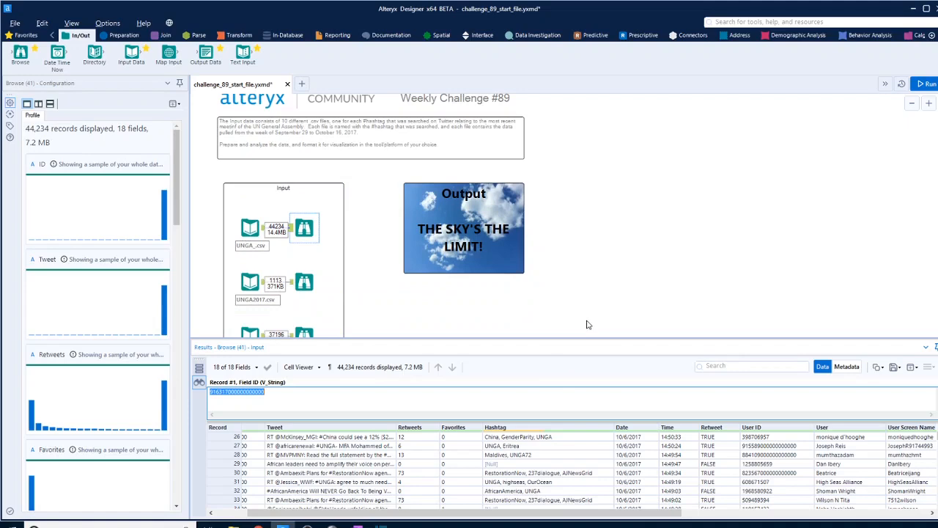
Step: Set the UNGA2017.csv and sdgs.csv inputs to output their file names as a field with File Name Only
click(250, 282)
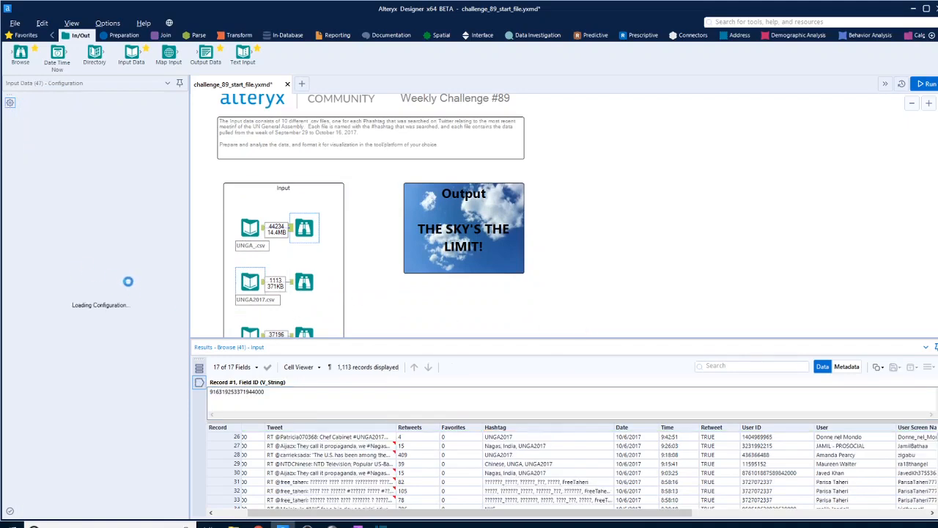
click(142, 173)
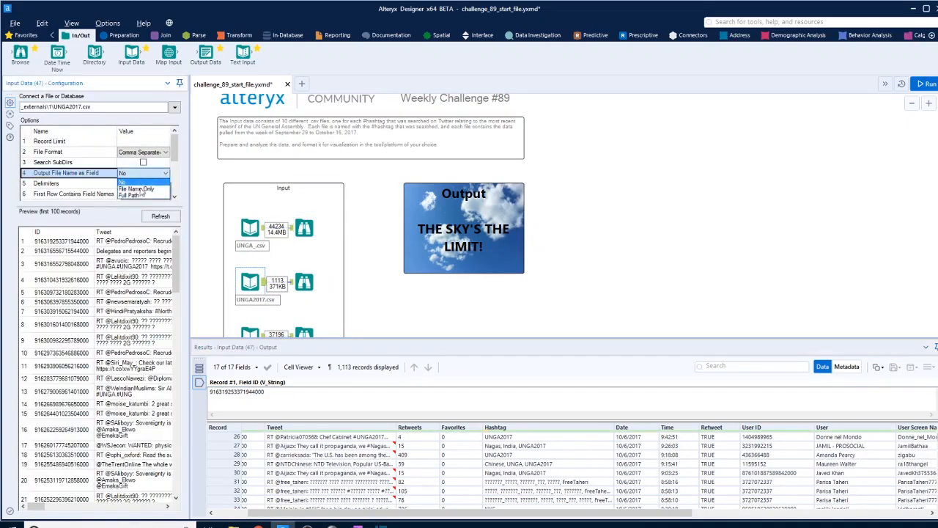
click(143, 189)
scroll(250, 276, down, 2)
click(250, 276)
click(145, 173)
click(143, 189)
Step: Set the sdginnovation.csv and makeeuropesustainableforall.csv inputs to output their file names as a field with File Name Only
scroll(248, 287, down, 2)
click(250, 290)
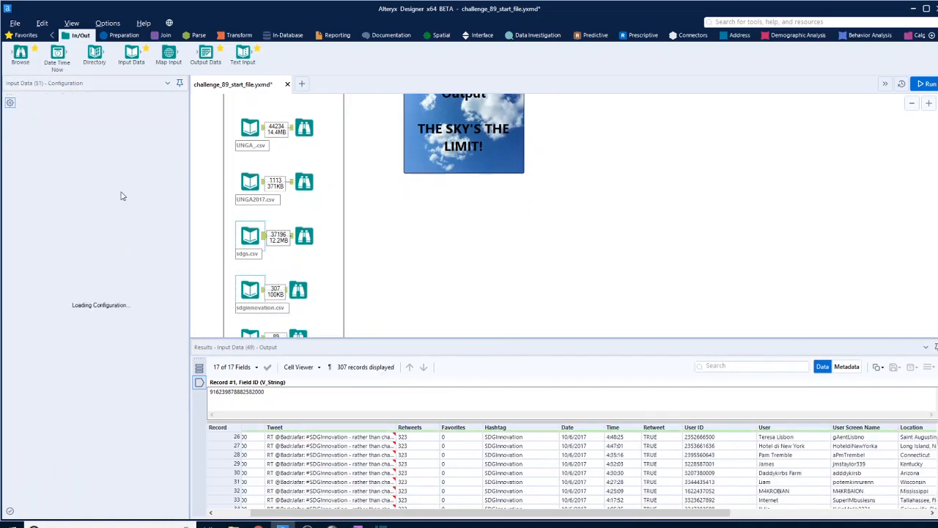
click(144, 173)
click(144, 189)
click(252, 316)
click(143, 173)
click(142, 189)
Step: Set the globalpeoplesummit.csv, globalgoals.csv and aniversarioODS.csv inputs to output their file names as a field with File Name Only
scroll(255, 315, down, 3)
click(255, 317)
click(142, 173)
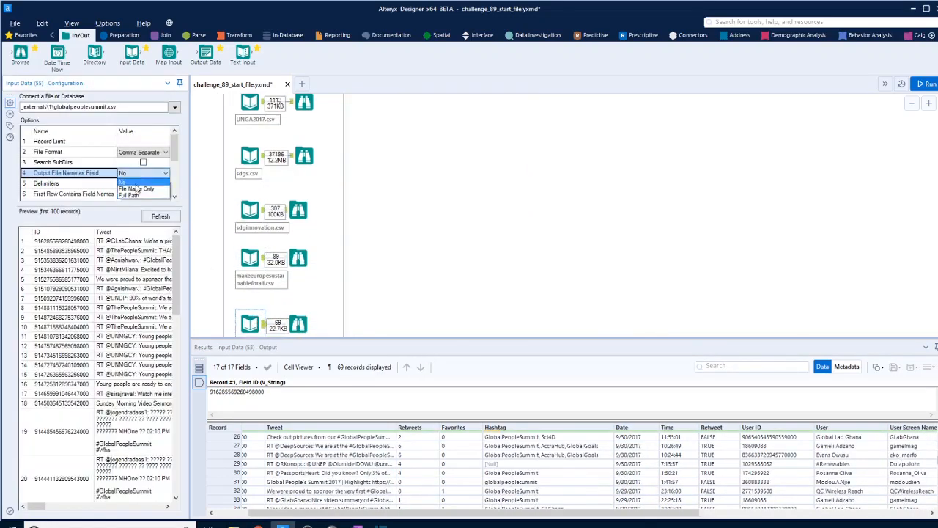
click(142, 189)
scroll(253, 293, down, 3)
click(250, 277)
click(142, 173)
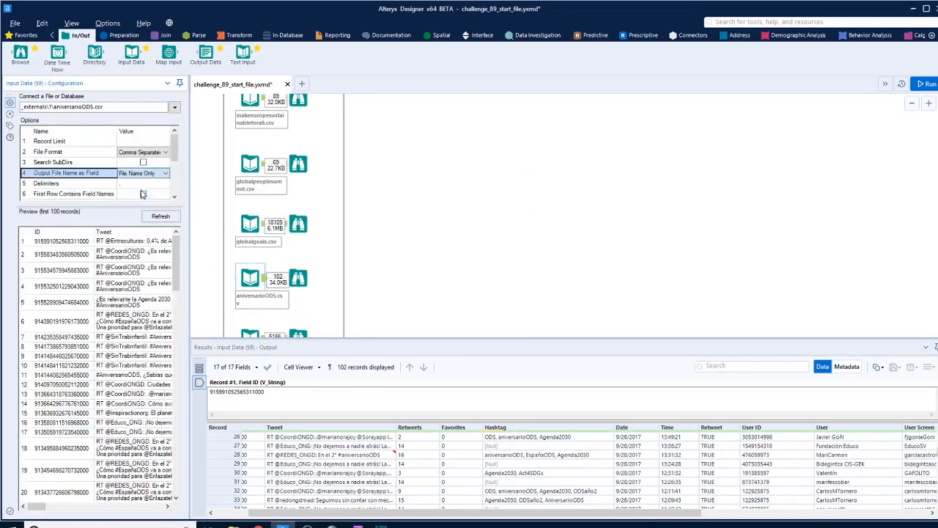
click(143, 189)
Step: Set the agenda2030.csv and act4sdgs.csv inputs to output their file names with File Name Only, and rerun the workflow
scroll(253, 294, down, 3)
click(250, 257)
click(142, 173)
click(143, 189)
click(250, 306)
click(142, 173)
click(142, 189)
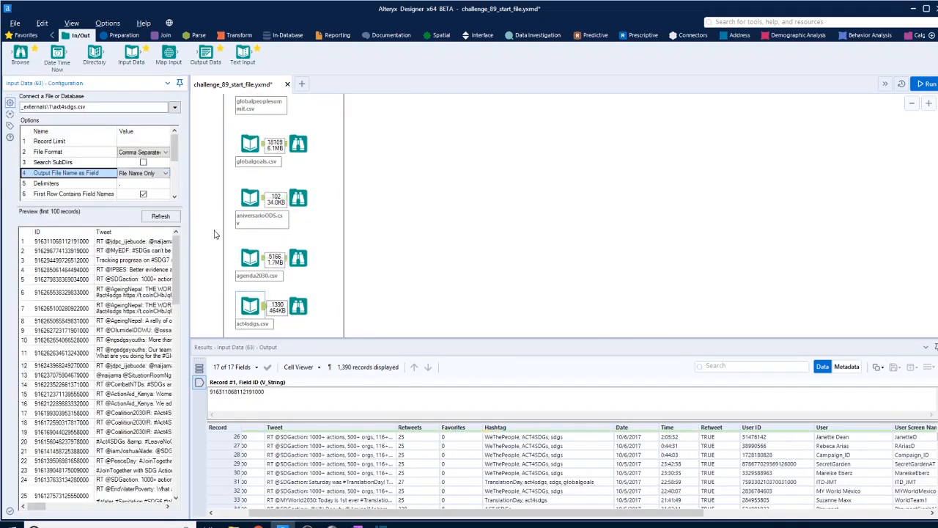
scroll(216, 235, down, 3)
click(475, 241)
key(ctrl+r)
Step: Check the Hashtag values in the records of the Filter tool's True output
scroll(469, 245, up, 10)
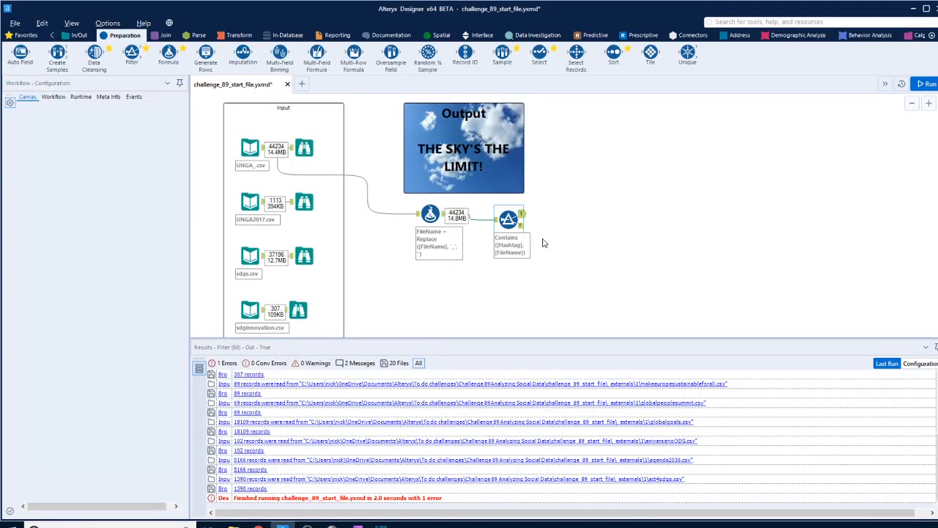
click(543, 243)
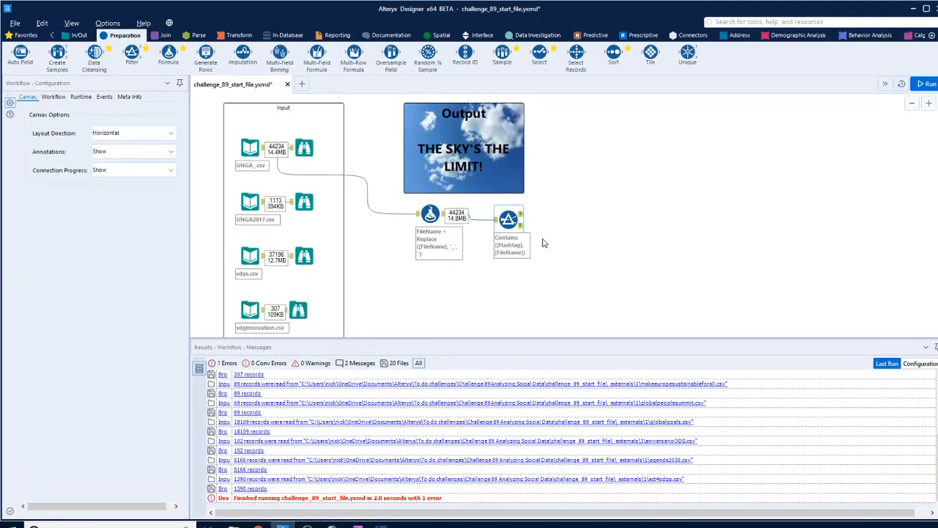
click(519, 217)
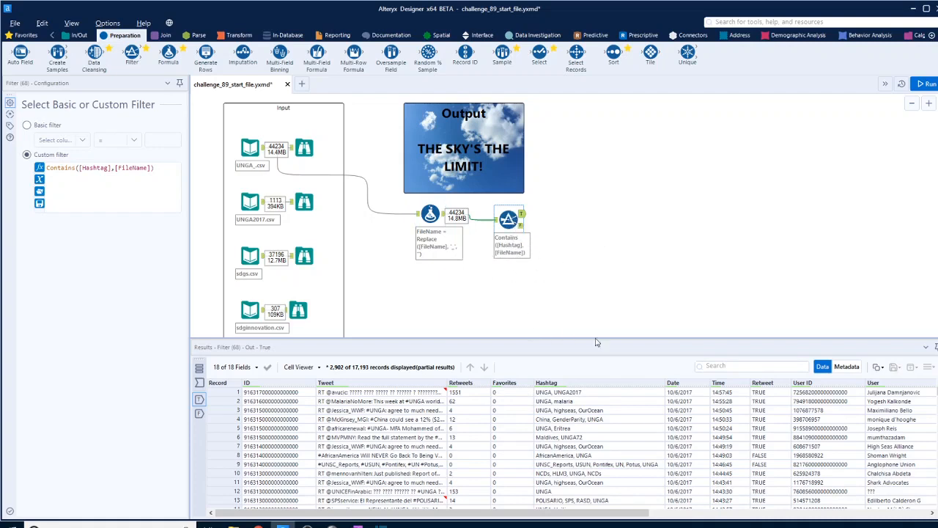
scroll(577, 435, down, 10)
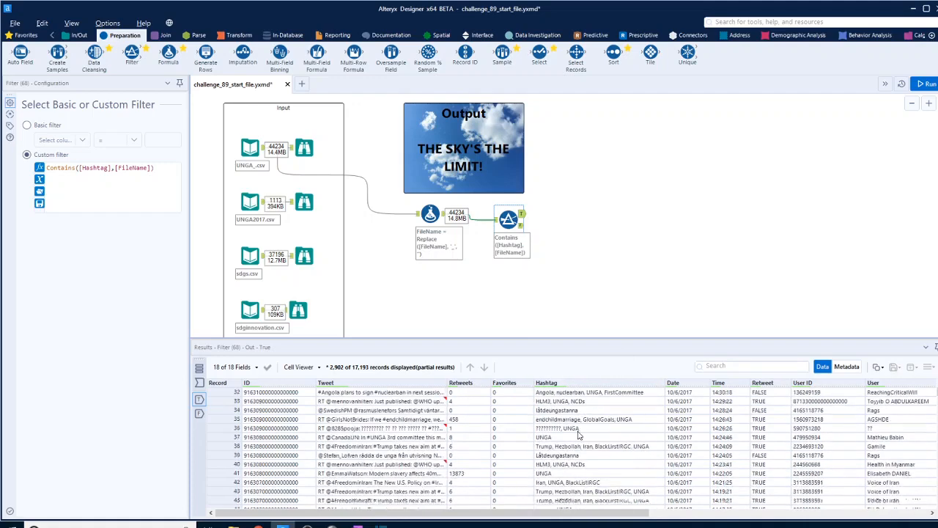
Step: Move the Filter and Formula tools farther from the Input container and insert a Union tool on the connection before the Formula
drag(508, 218, 665, 219)
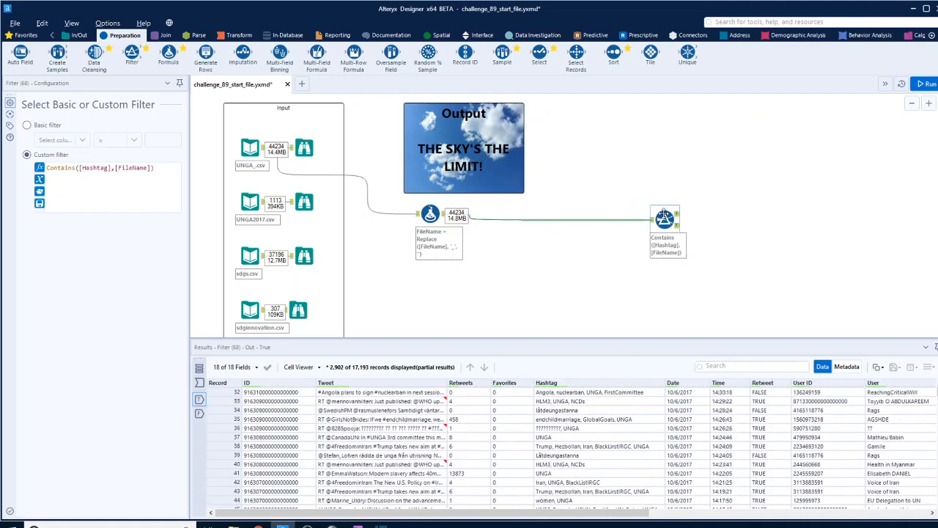
drag(430, 213, 593, 219)
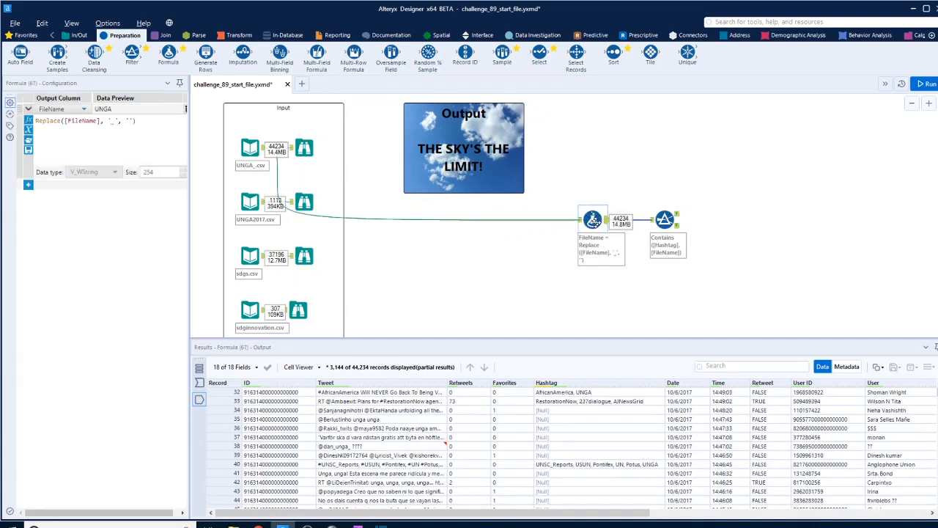
click(169, 36)
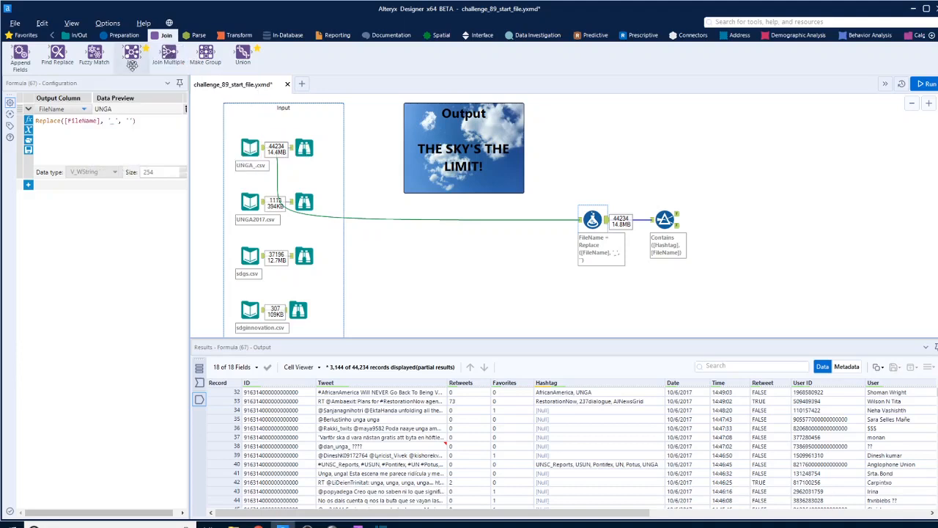
drag(243, 55, 503, 220)
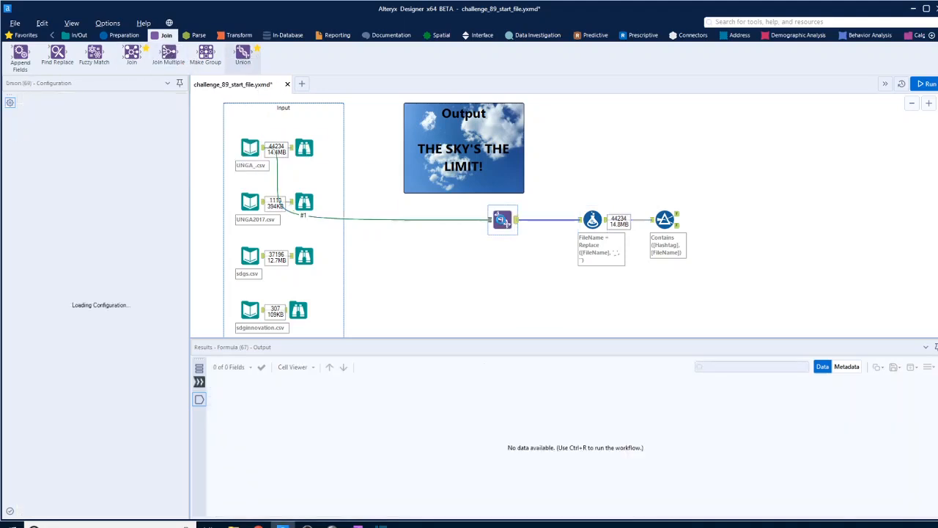
Step: Connect the UNGA2017.csv, sdgs.csv and sdginnovation.csv inputs to the Union tool
mouse_move(263, 201)
mouse_down()
mouse_move(503, 222)
mouse_move(489, 220)
mouse_up()
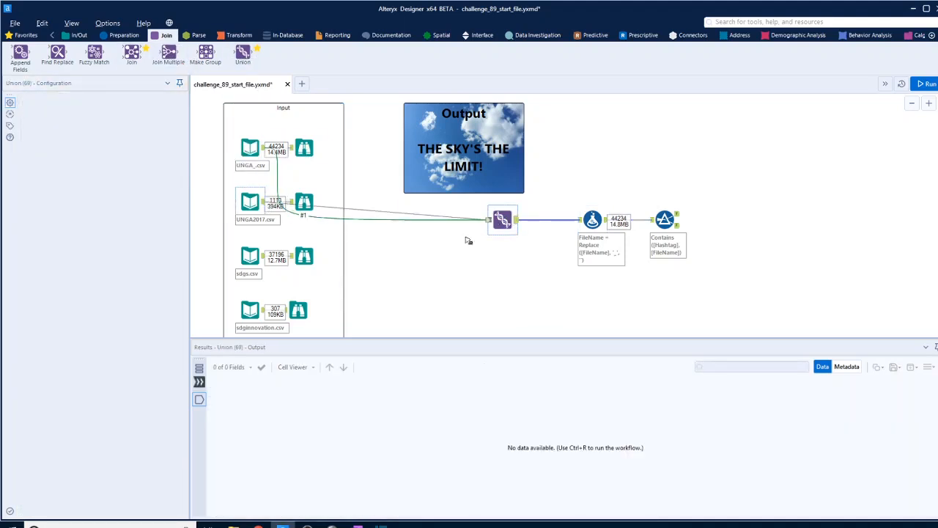
drag(264, 255, 499, 235)
scroll(408, 237, down, 3)
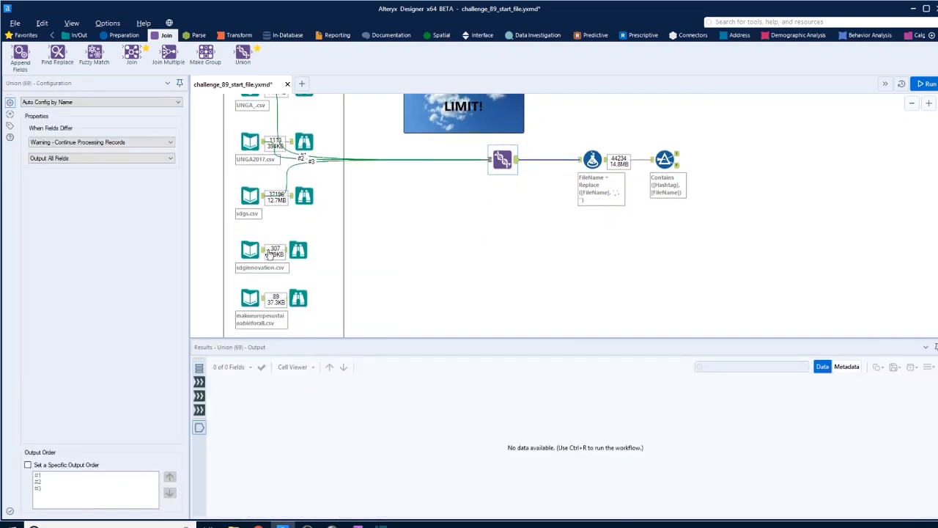
drag(269, 253, 488, 160)
key(ctrl+r)
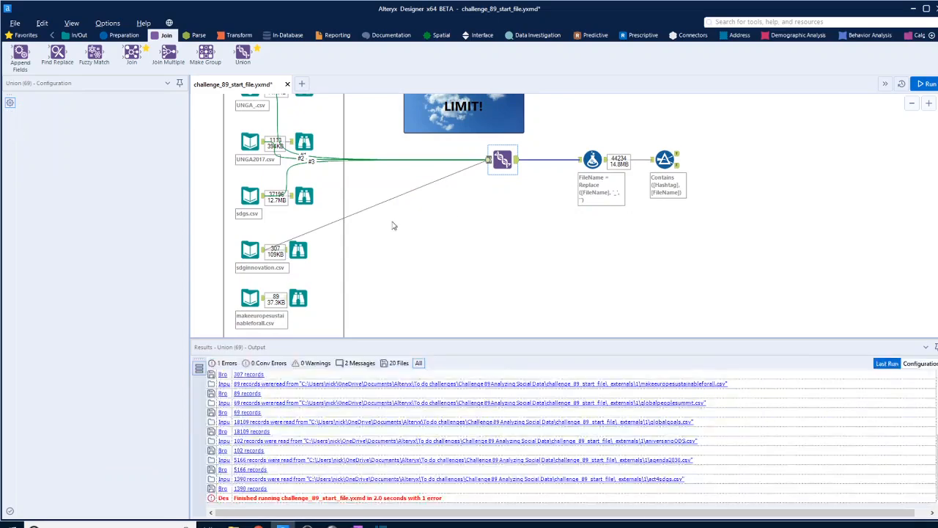
Step: Connect the makeeuropesustainableforall.csv, globalpeoplesummit.csv and globalgoals.csv inputs to the Union tool
scroll(266, 266, down, 3)
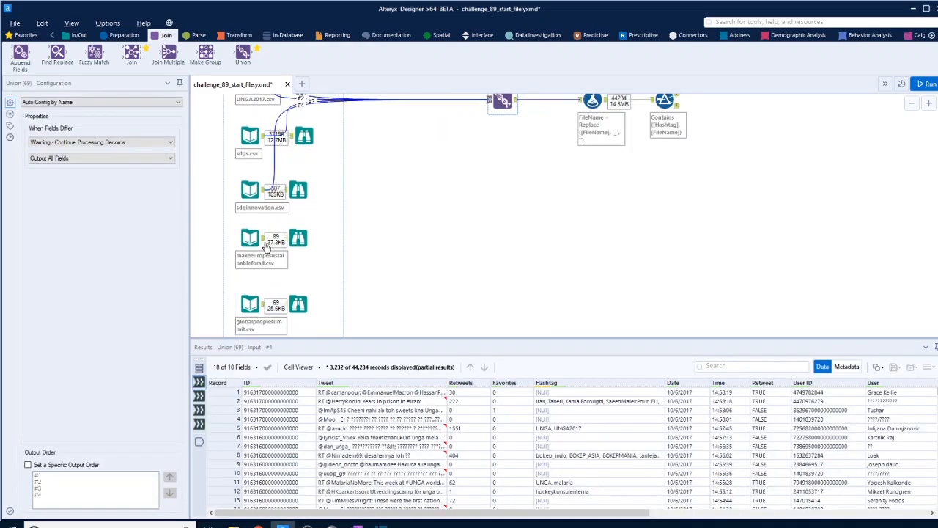
drag(264, 237, 499, 101)
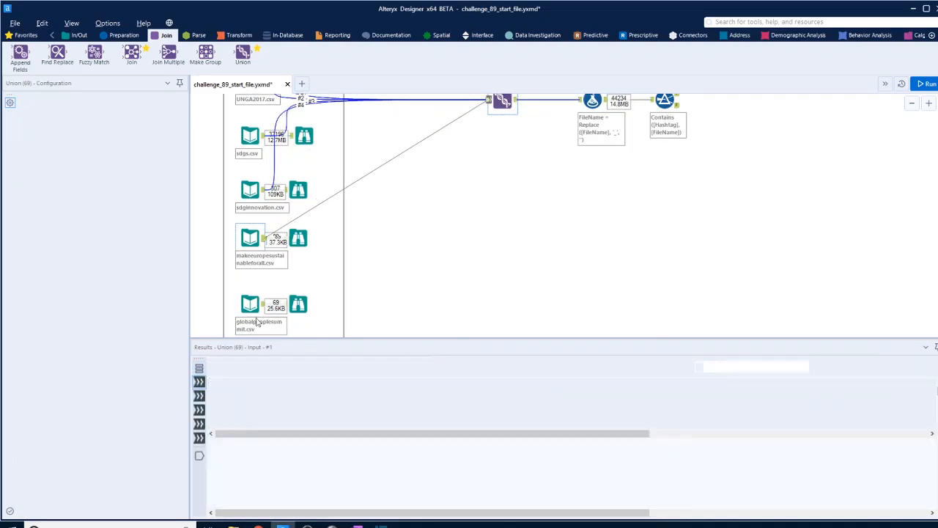
drag(282, 287, 495, 186)
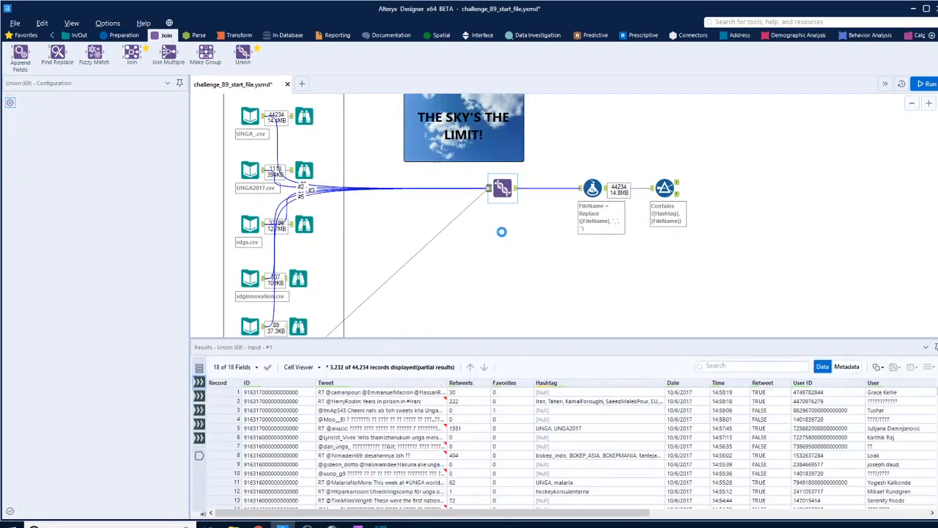
scroll(502, 235, down, 4)
drag(271, 316, 503, 141)
Step: Connect the aniversarioODS.csv, agenda2030.csv and act4sdgs.csv inputs to the Union tool
scroll(517, 188, down, 4)
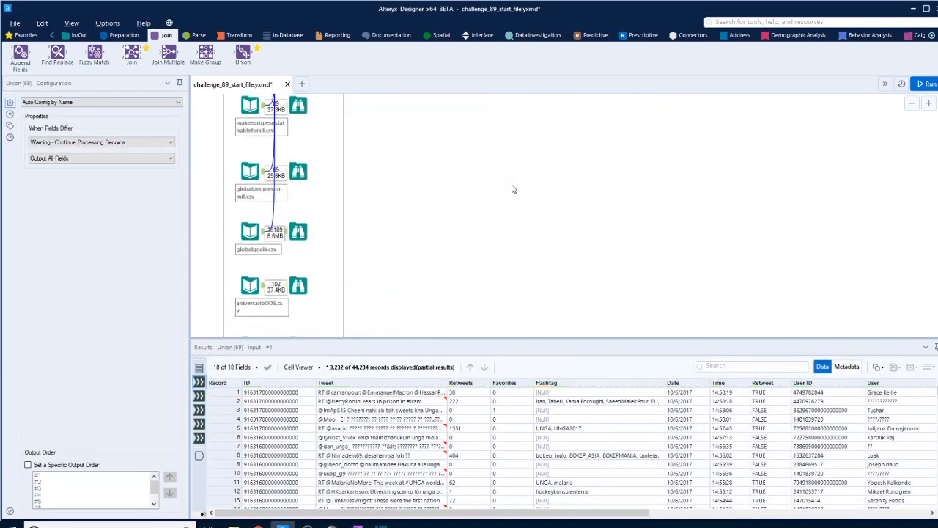
drag(263, 285, 504, 150)
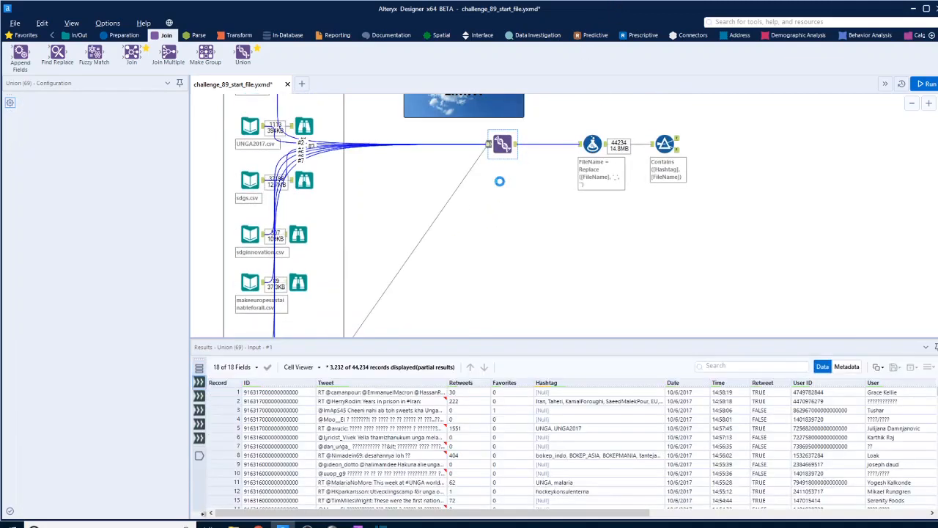
scroll(501, 182, down, 4)
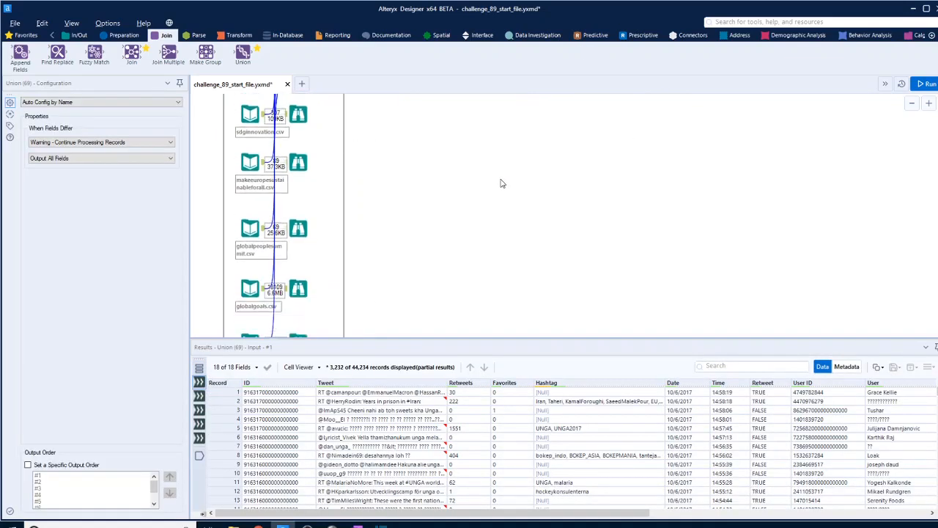
scroll(501, 182, down, 3)
drag(263, 302, 503, 161)
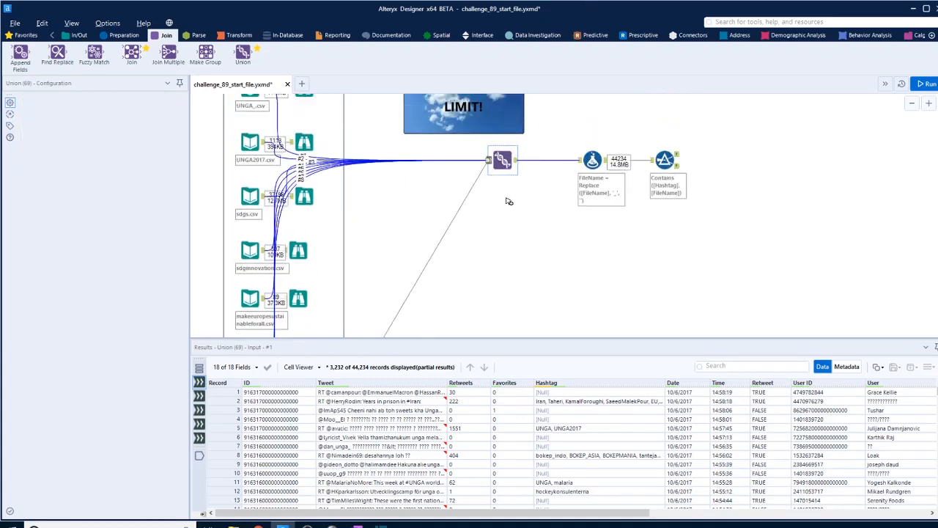
scroll(508, 192, down, 10)
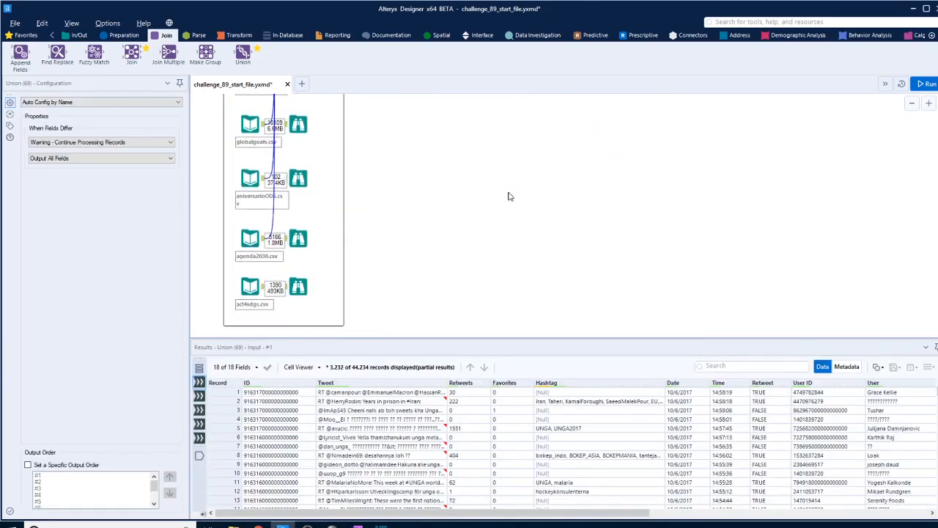
drag(263, 287, 498, 170)
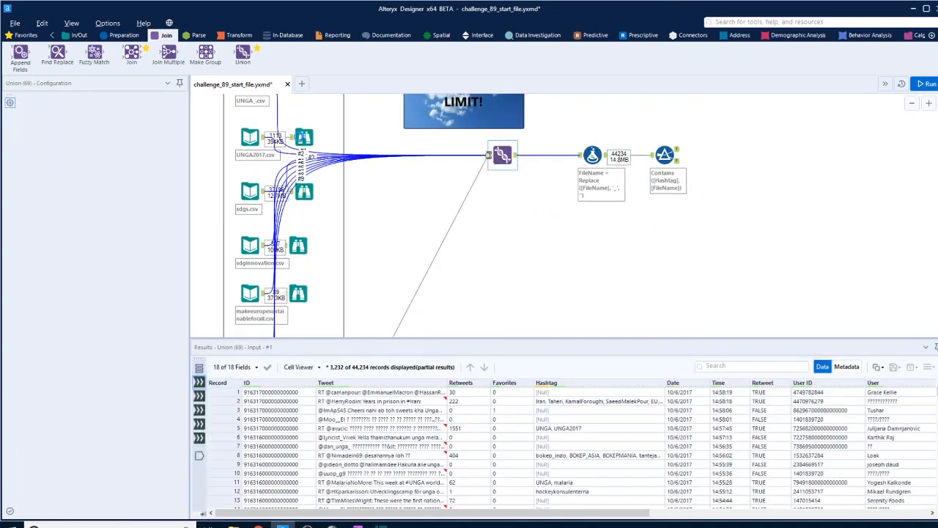
Step: Add a Unique tool on the Filter tool's True output and run the workflow
click(130, 36)
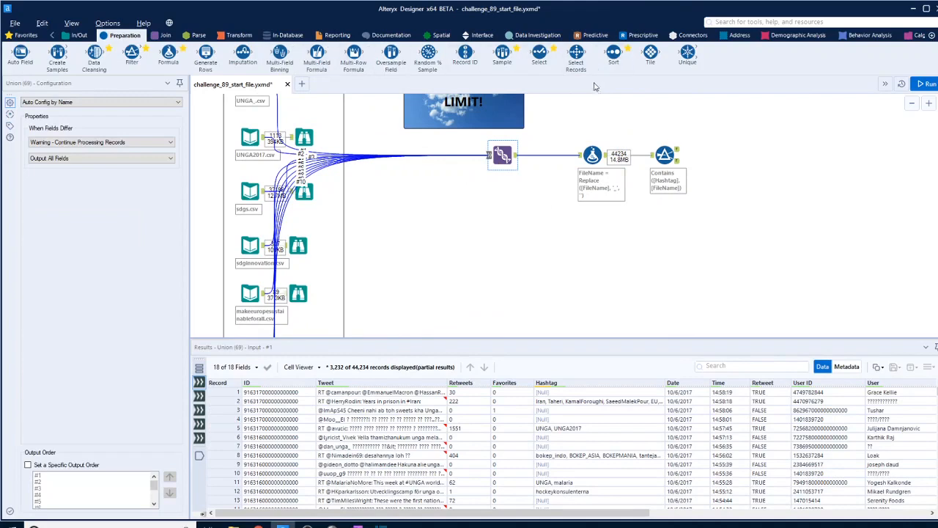
drag(687, 53, 717, 151)
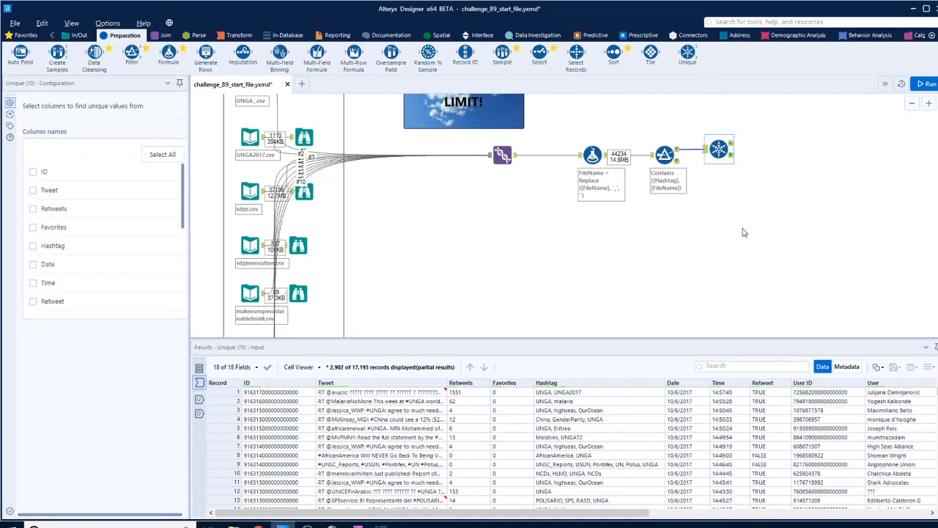
click(925, 83)
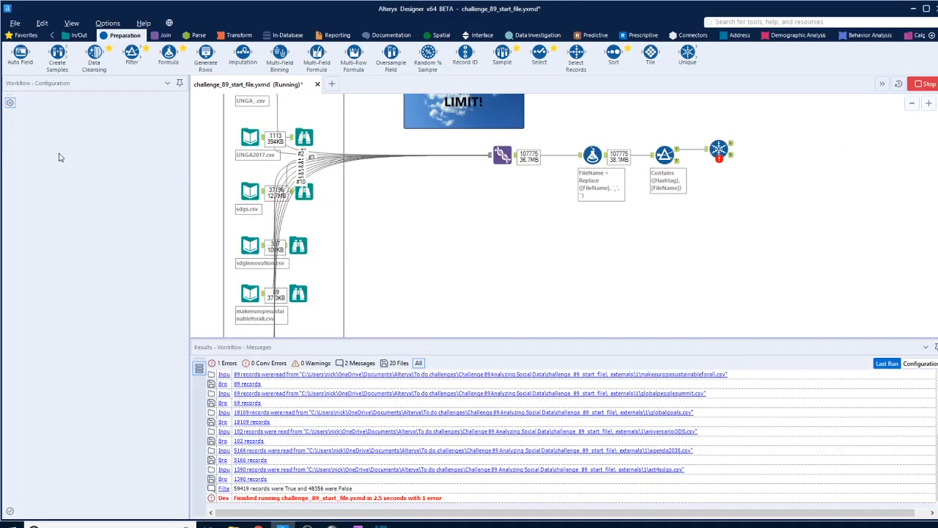
Step: Set the Unique tool to find unique values from the ID column, and rerun the workflow
click(719, 150)
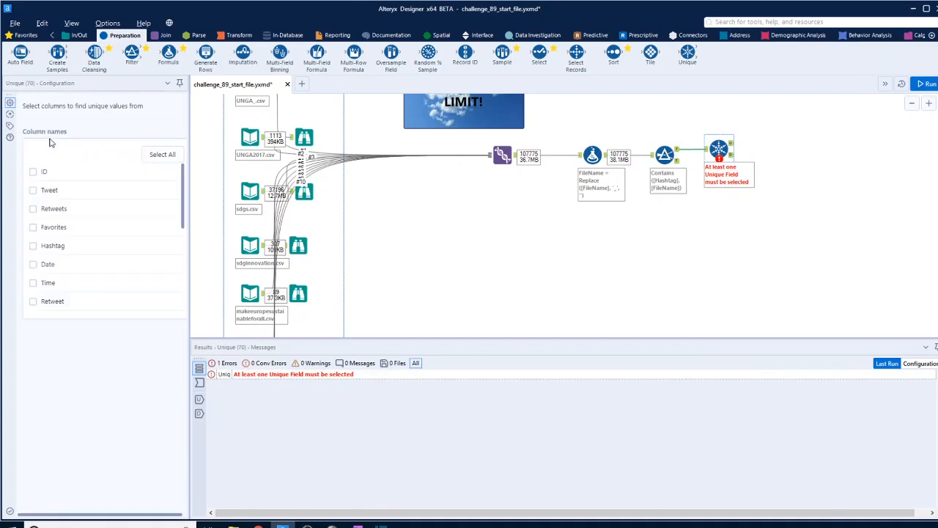
click(33, 172)
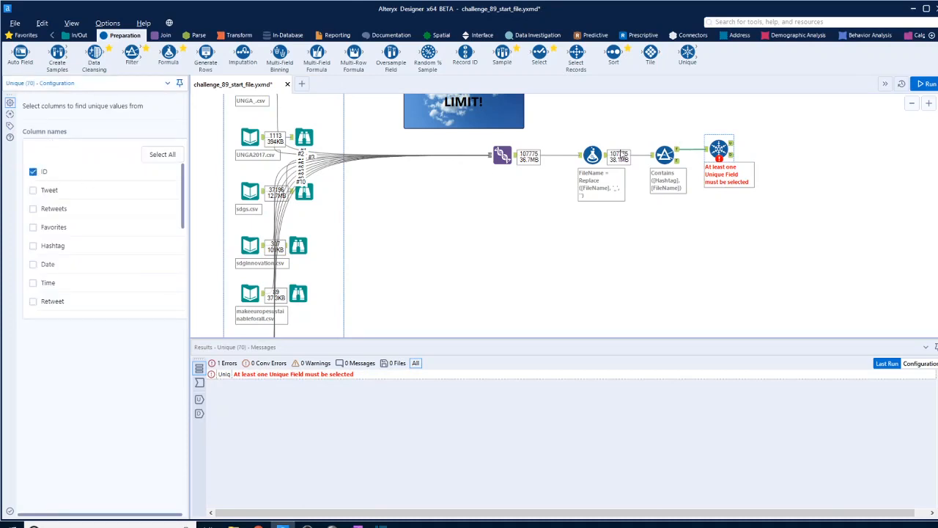
click(927, 84)
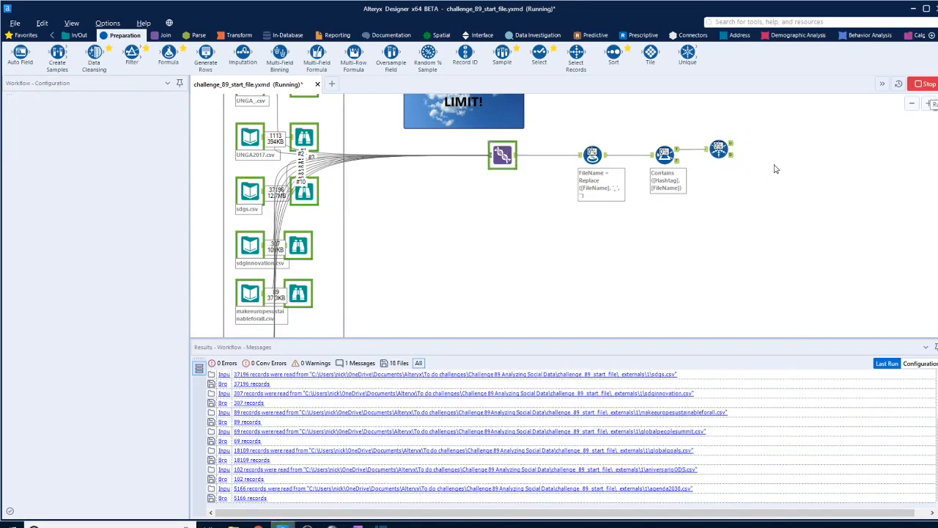
Step: Inspect the records in the Unique tool's Unique and Duplicates outputs
click(726, 150)
click(734, 149)
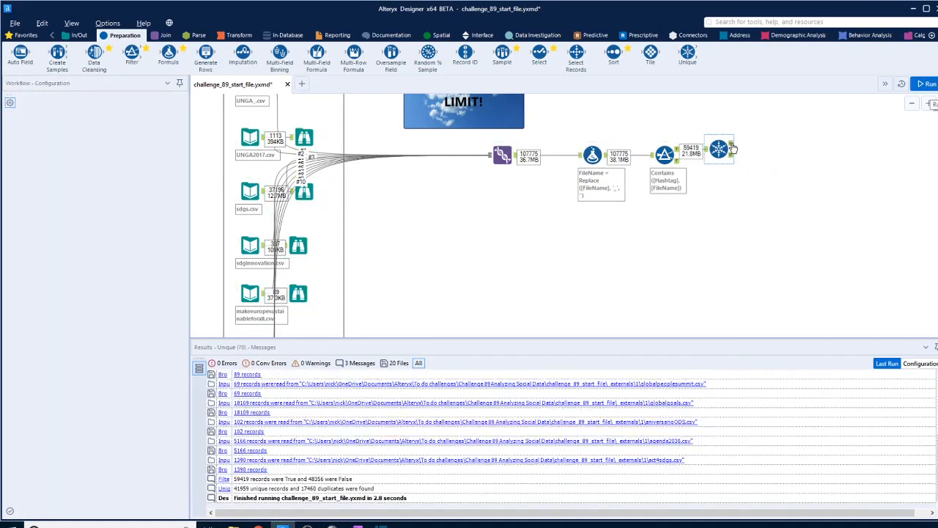
click(733, 156)
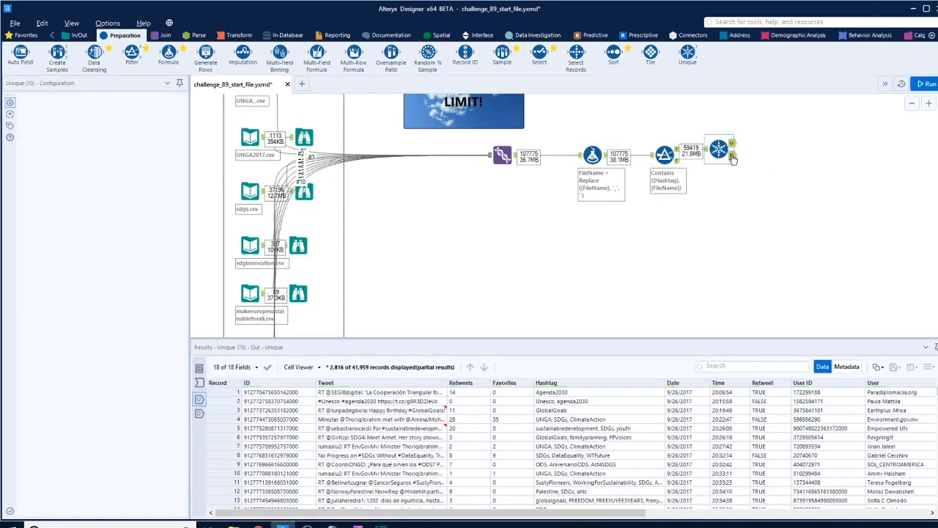
scroll(278, 429, down, 13)
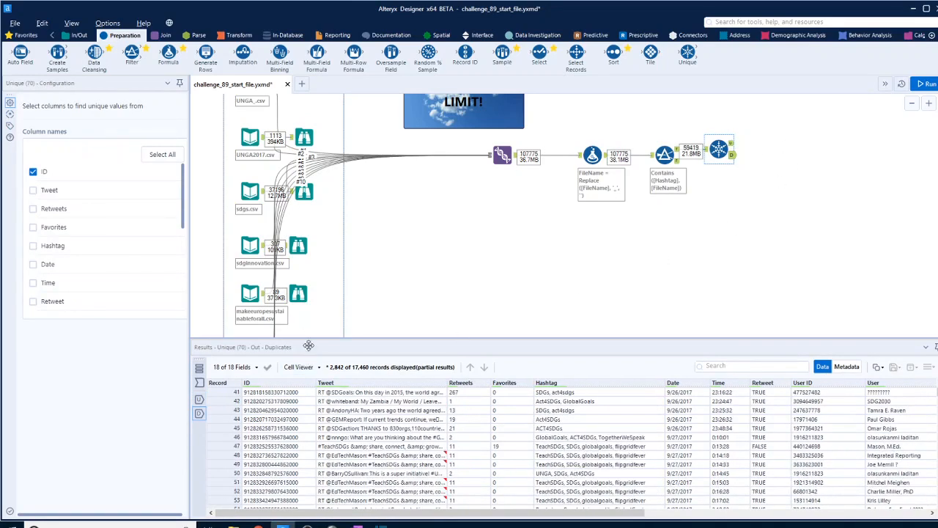
Step: Compare the first duplicate tweet in the Unique tool's Duplicates output with its matching record in the Unique output
scroll(293, 455, up, 13)
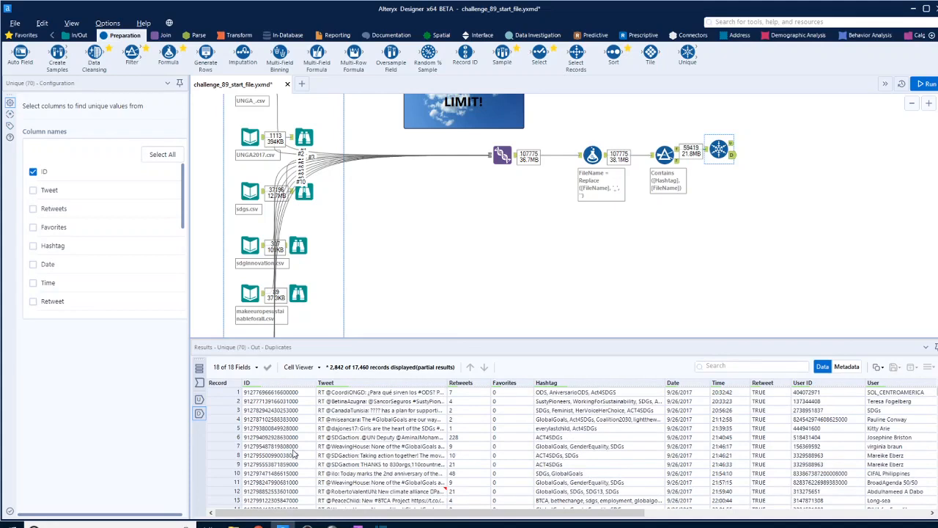
click(732, 143)
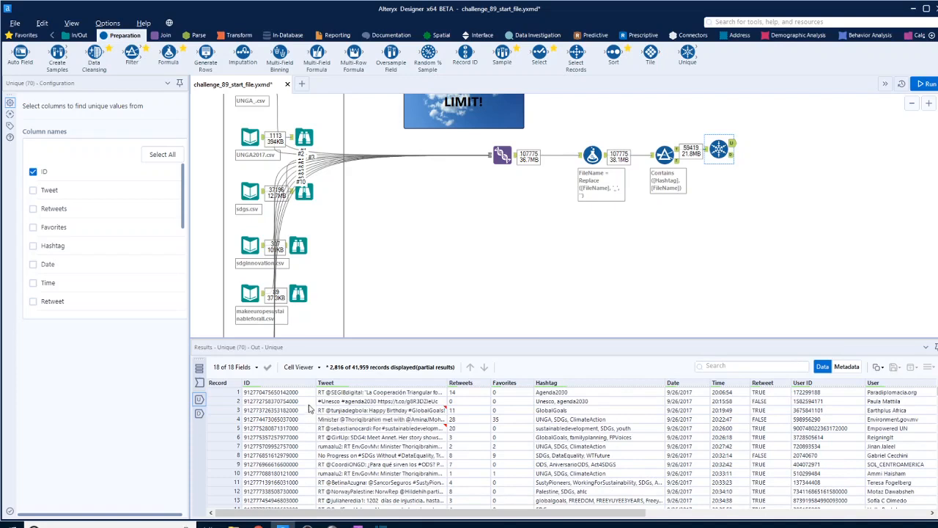
click(347, 465)
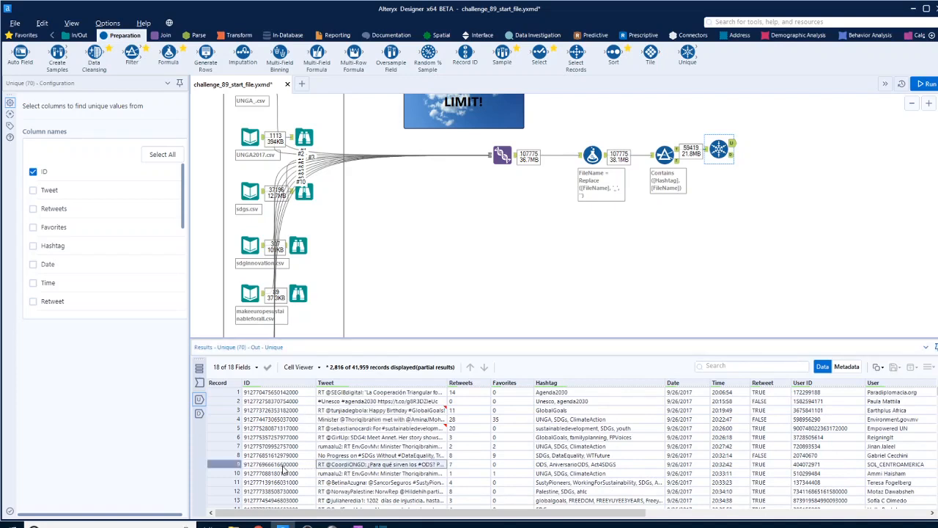
click(733, 157)
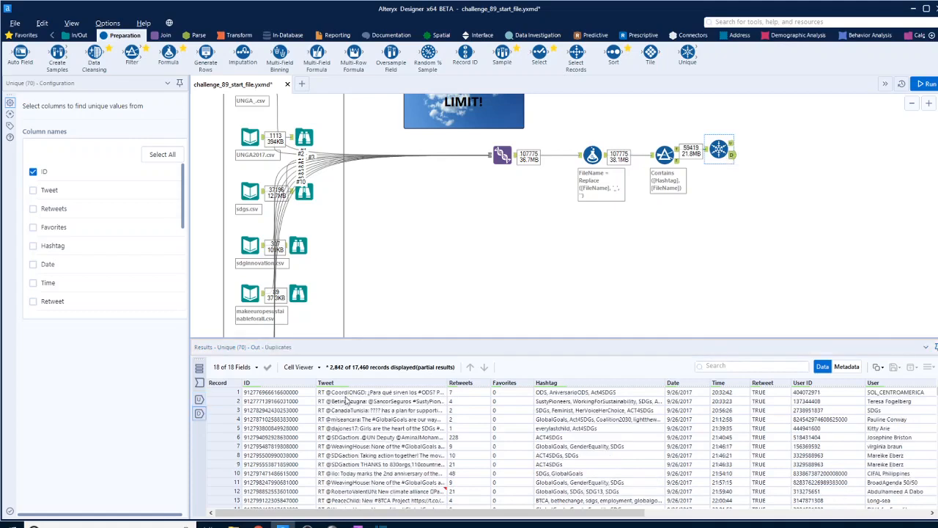
click(347, 393)
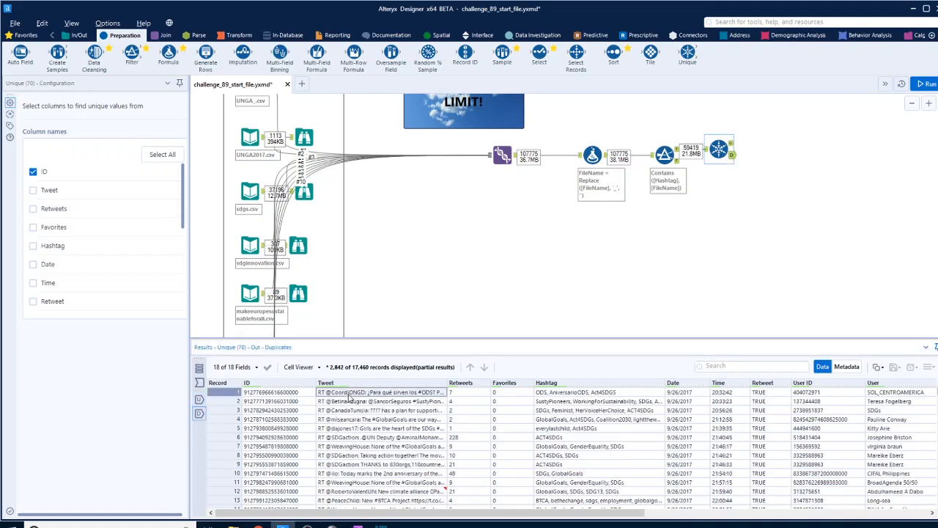
click(733, 145)
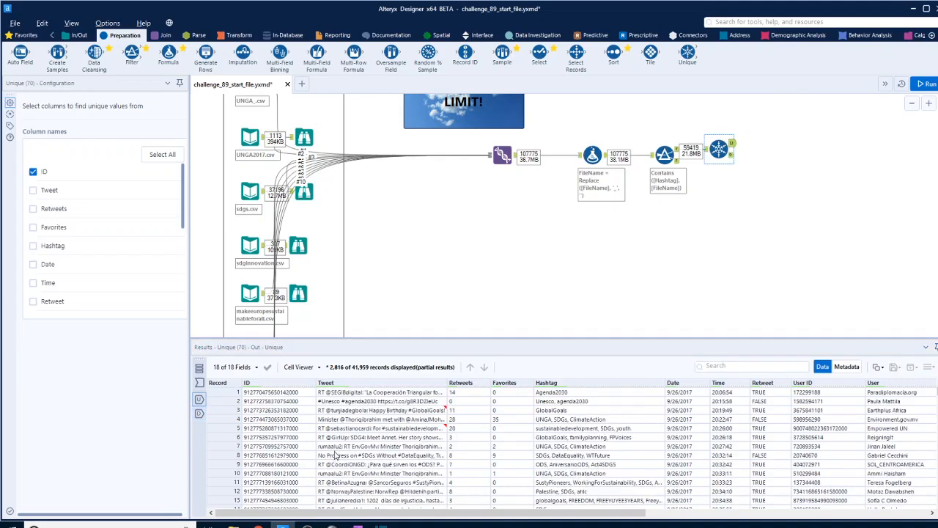
click(350, 466)
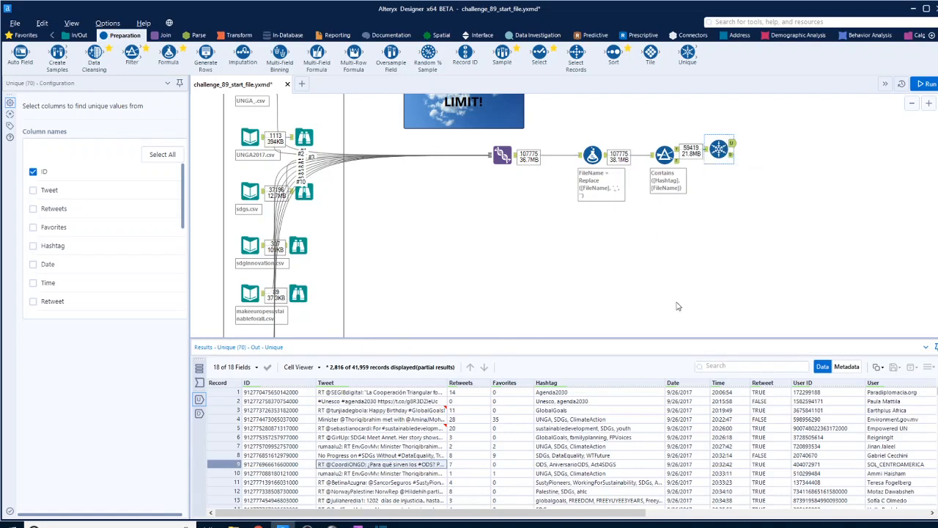
Step: Examine the Unique output's remaining columns, including FileName, Retweet and Date, through the last displayed records
click(874, 511)
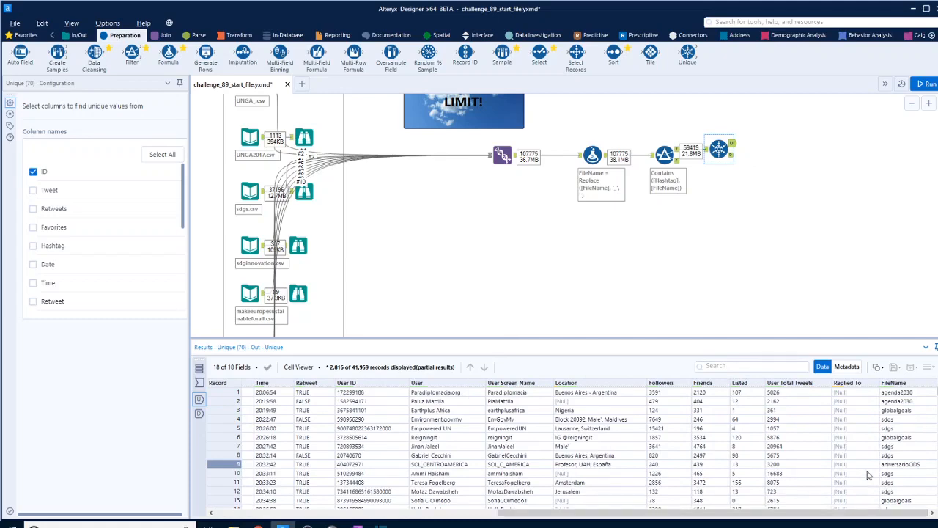
scroll(868, 471, down, 12)
drag(937, 396, 937, 495)
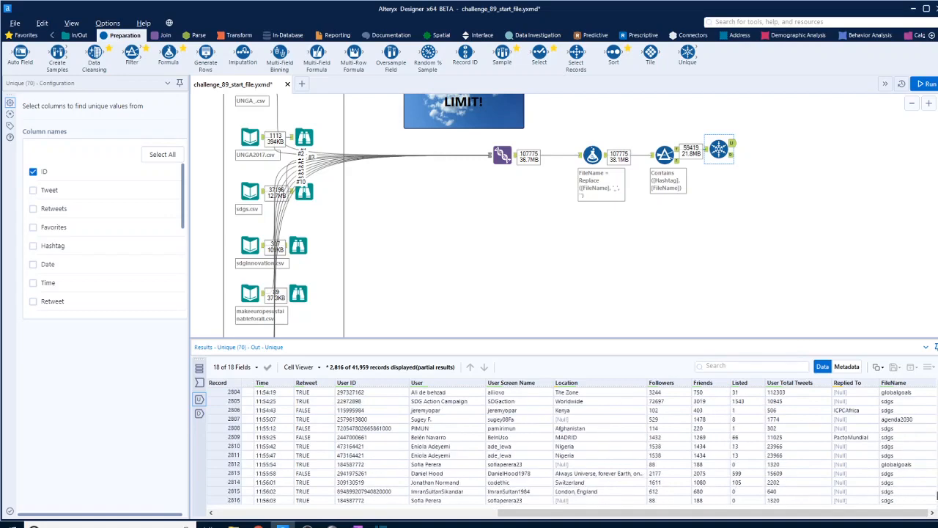
drag(849, 513, 805, 512)
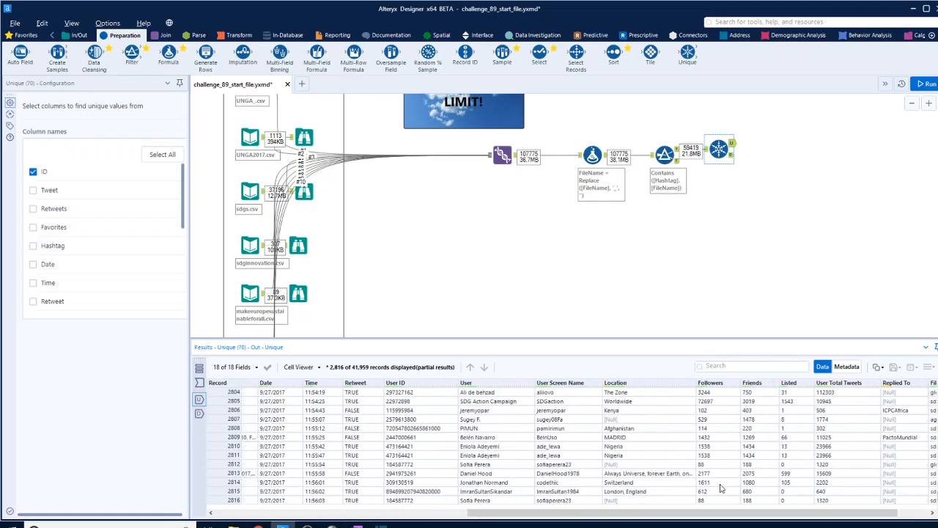
click(360, 401)
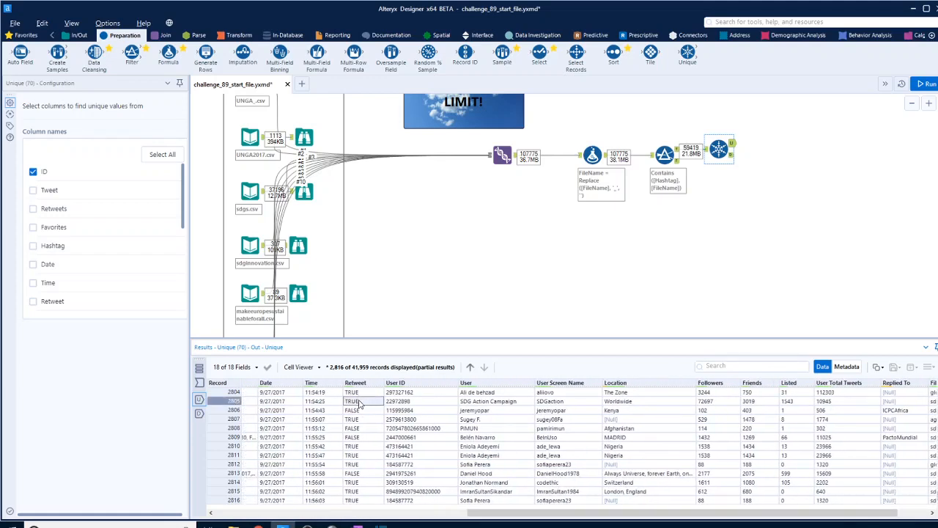
scroll(360, 402, up, 10)
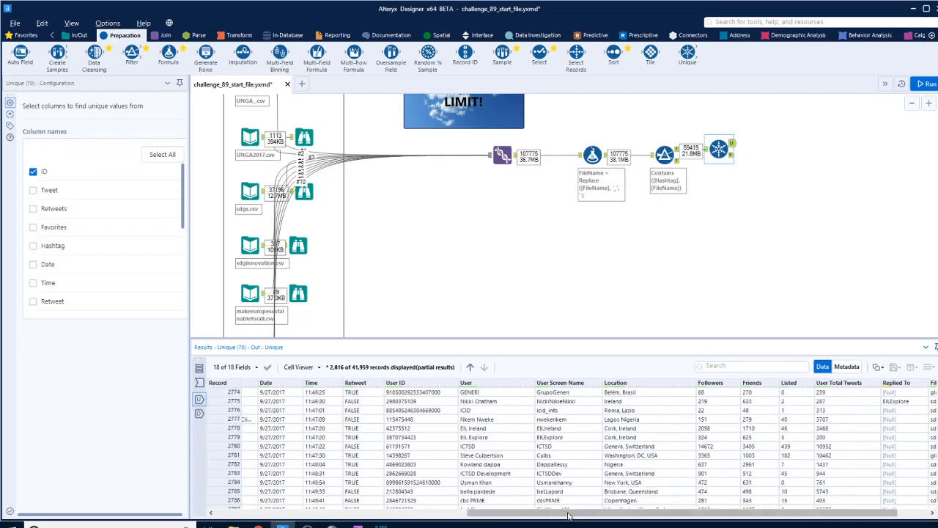
drag(525, 521, 360, 504)
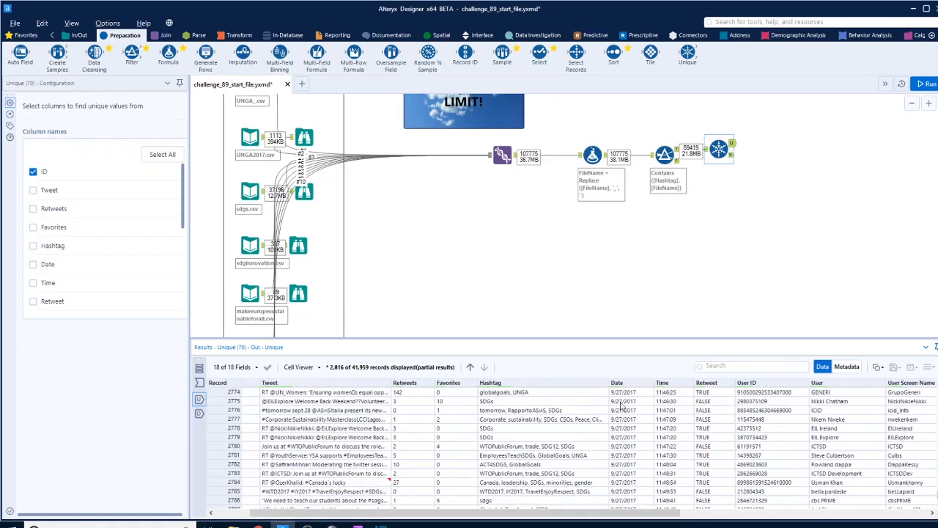
scroll(619, 403, up, 4)
scroll(620, 403, up, 11)
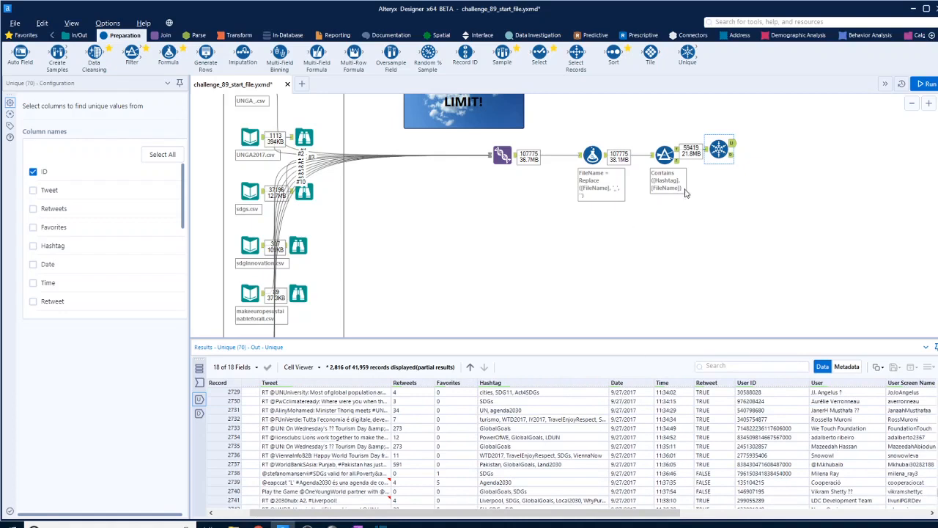
Step: Add a DateTime tool on the Unique tool's Unique output, with Date as the string field to convert
click(197, 35)
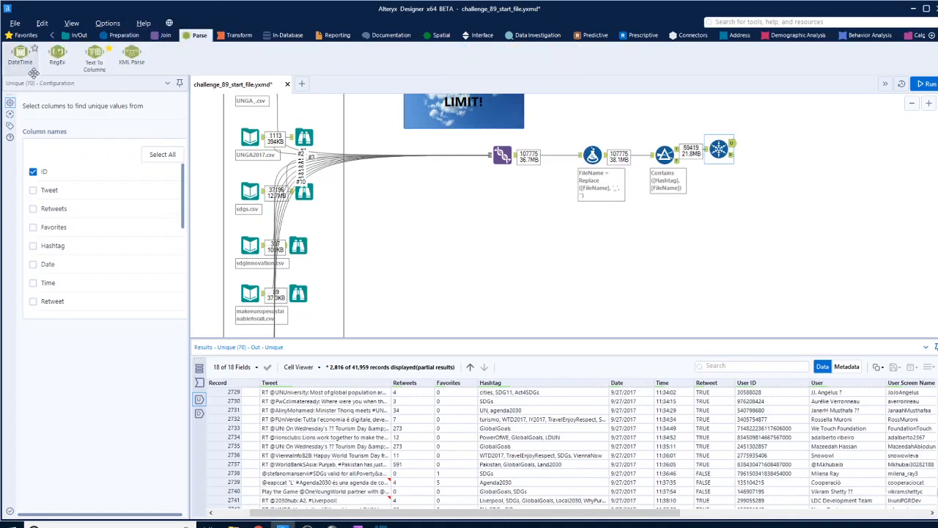
drag(20, 53, 773, 144)
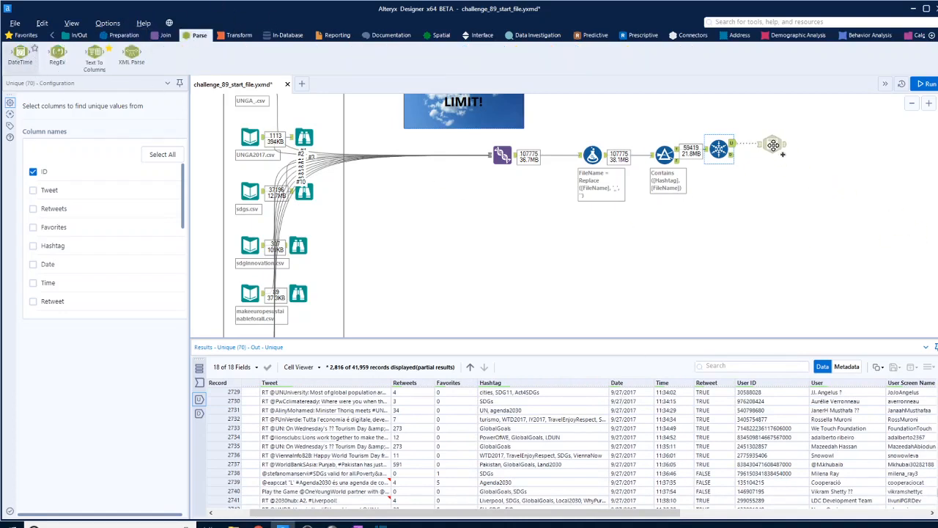
drag(190, 176, 255, 176)
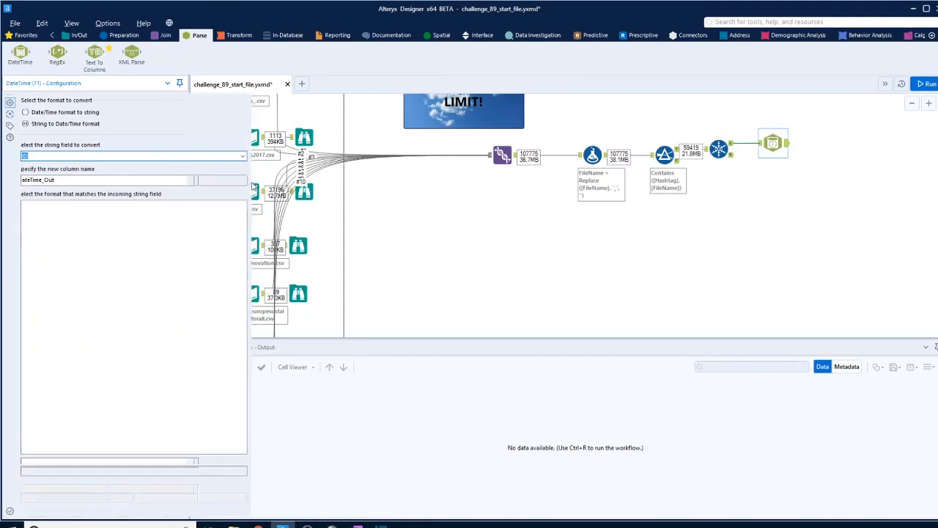
click(243, 157)
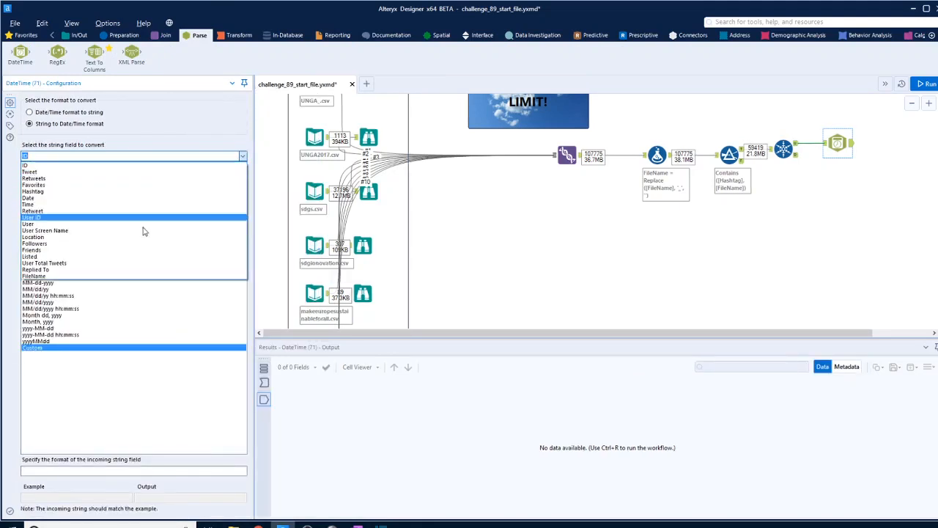
click(70, 200)
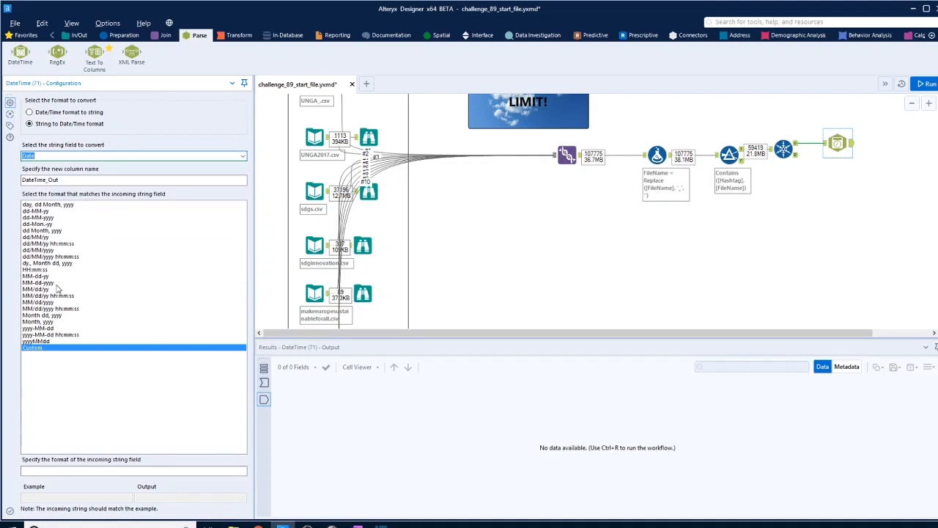
Step: Set the DateTime tool's incoming string format to MM/dd/yyyy, run the workflow and show the tool's output
click(823, 144)
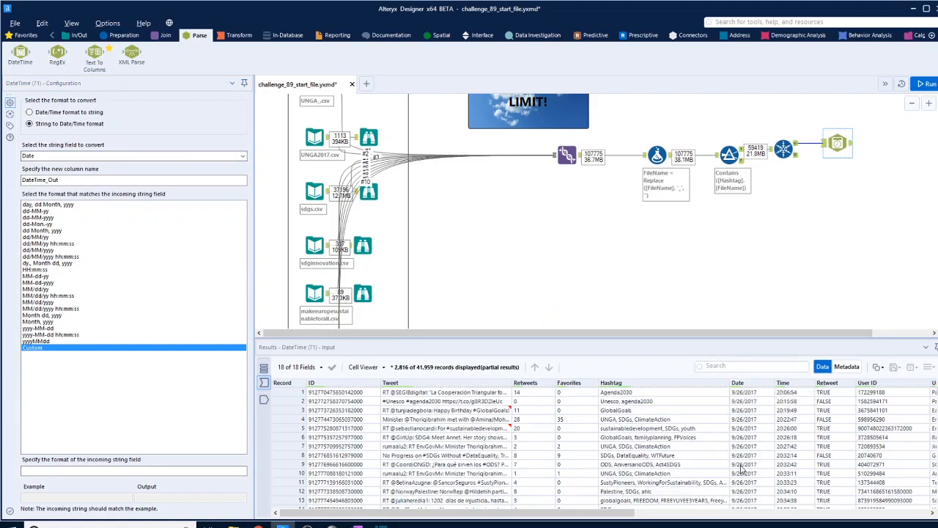
click(35, 303)
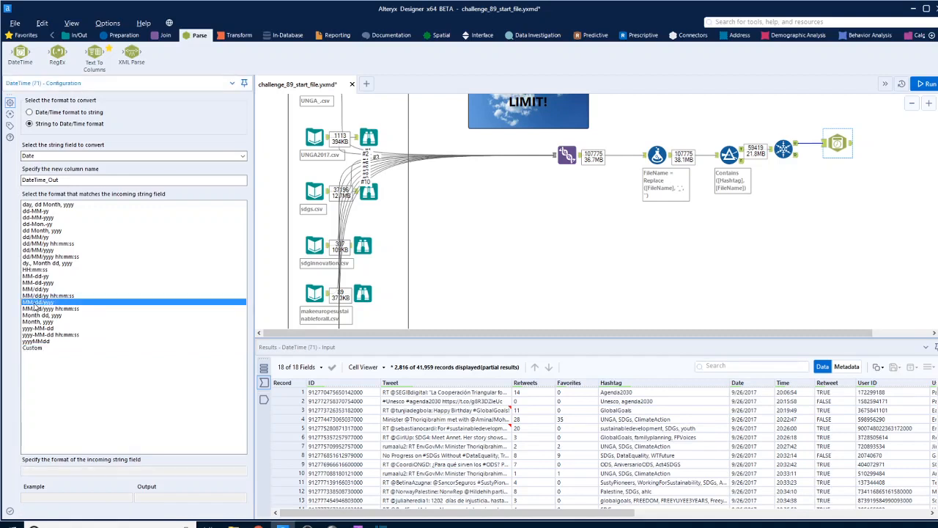
click(922, 84)
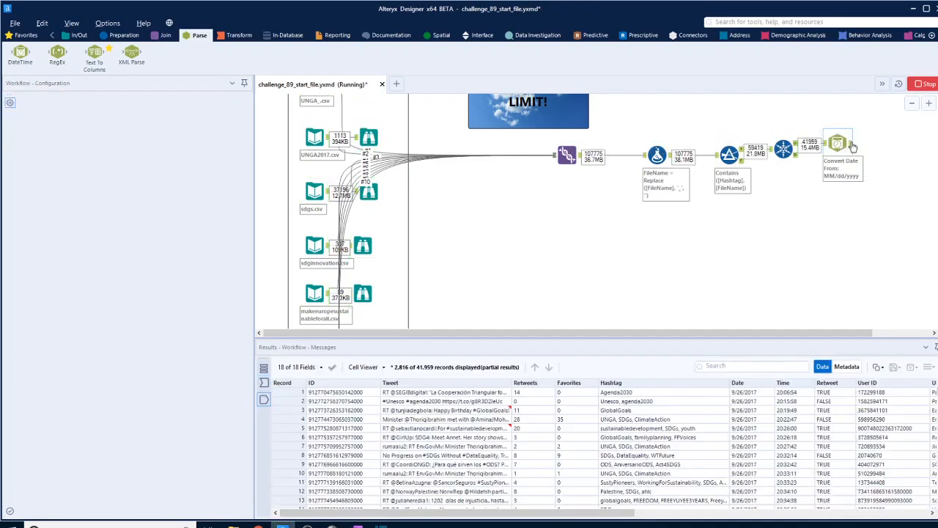
click(852, 146)
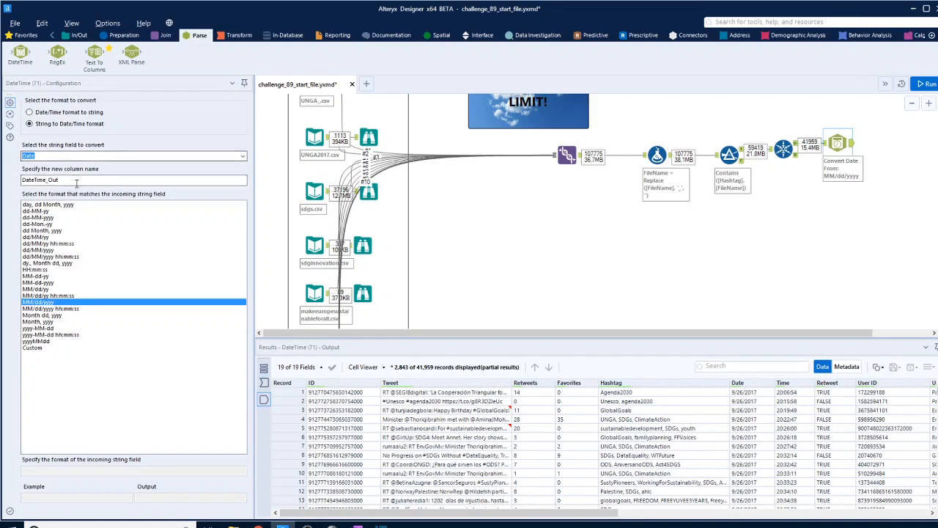
Step: Name the DateTime tool's new column Date, rerun the workflow and check the converted column in the output
drag(74, 181, 38, 183)
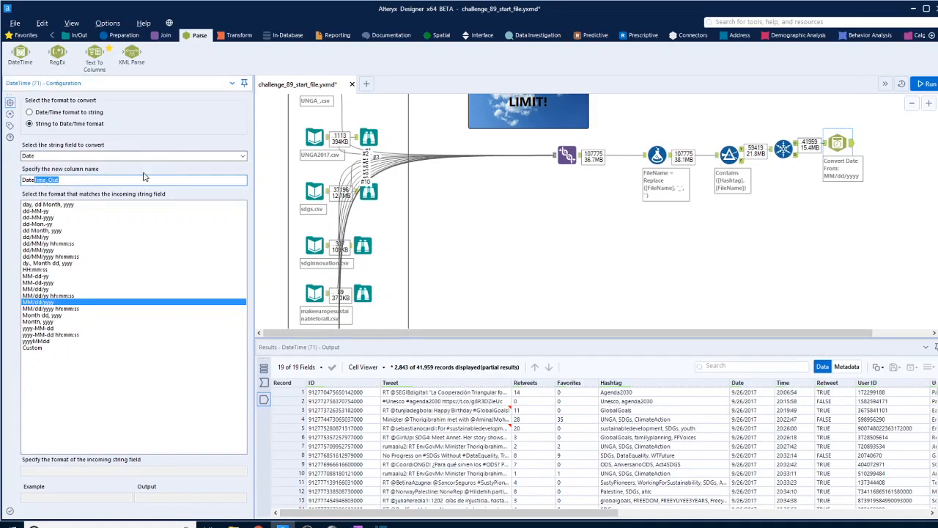
key(BackSpace)
click(925, 83)
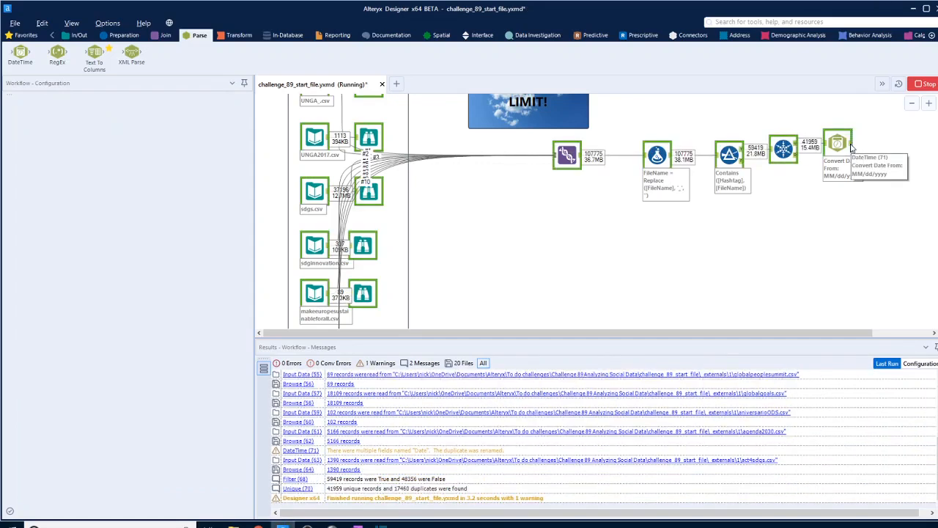
click(852, 149)
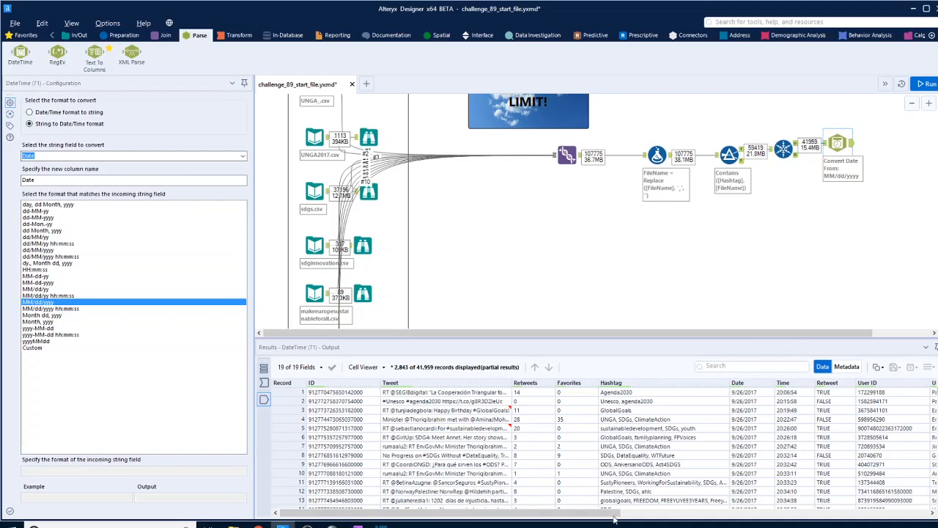
drag(615, 519, 923, 517)
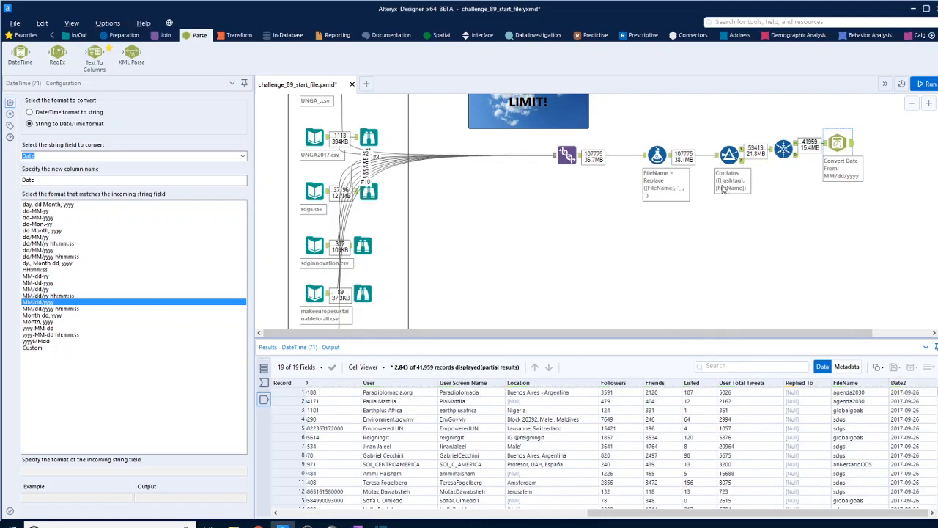
Step: Add a Select tool after the DateTime tool, exclude the original Date field and rename Date2 to Date
click(132, 38)
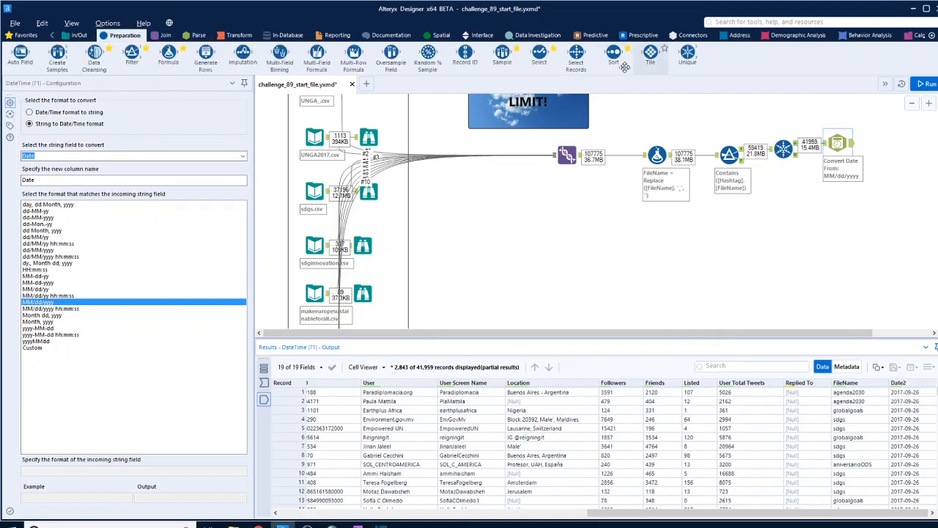
drag(540, 57, 886, 143)
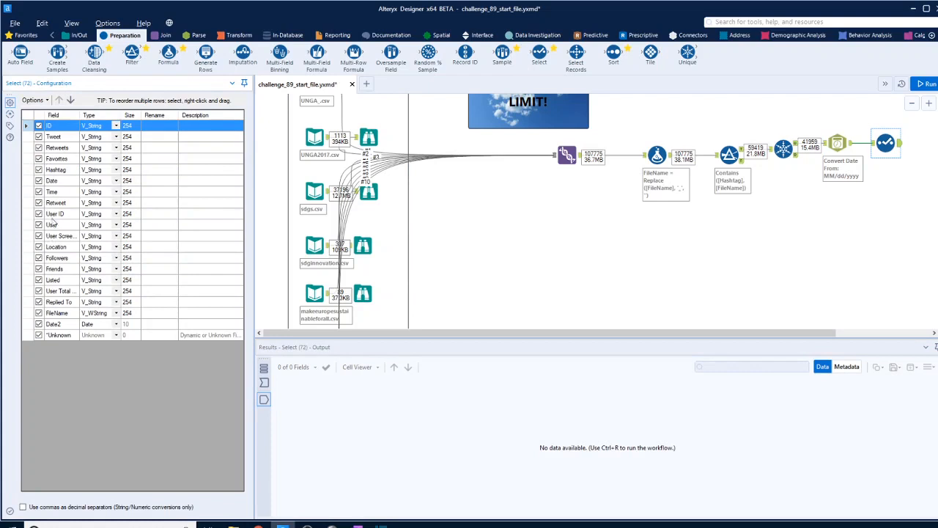
click(40, 183)
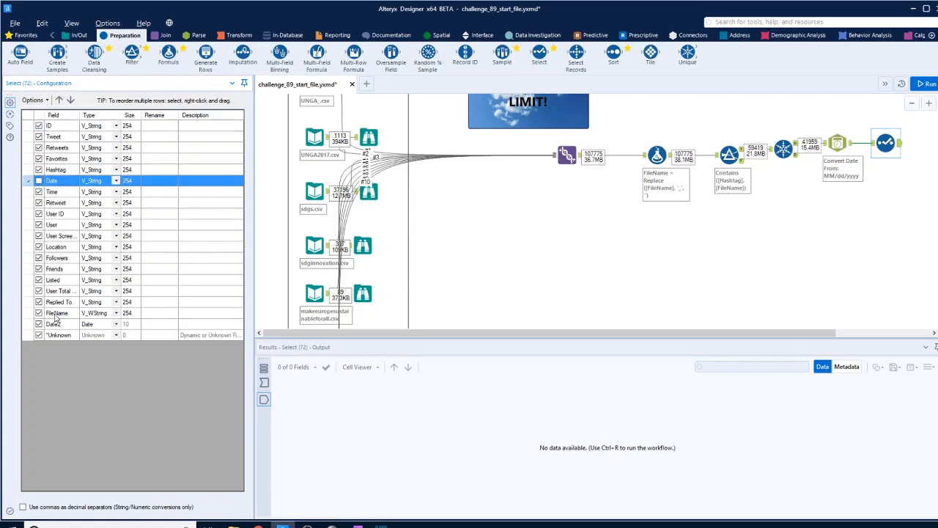
click(150, 324)
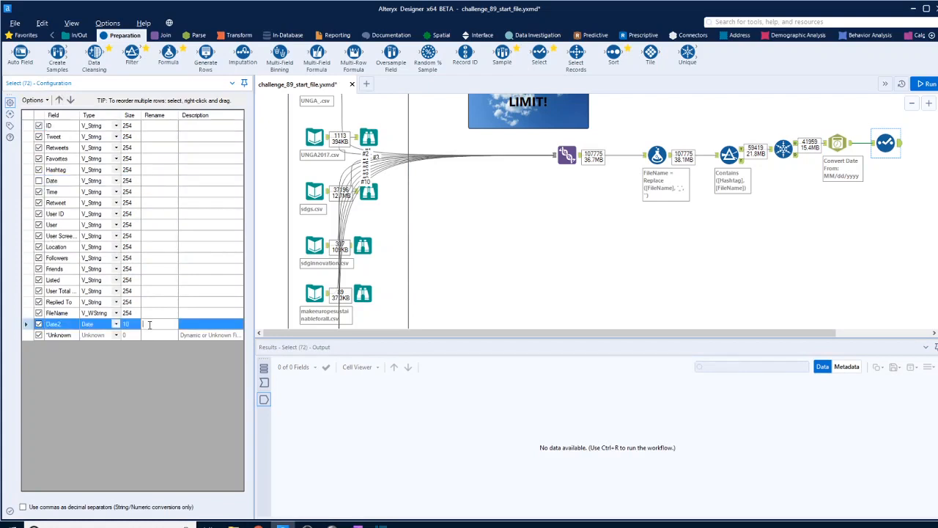
click(55, 324)
Step: Exclude the Location field in the Select tool and review the columns of its incoming data
click(40, 247)
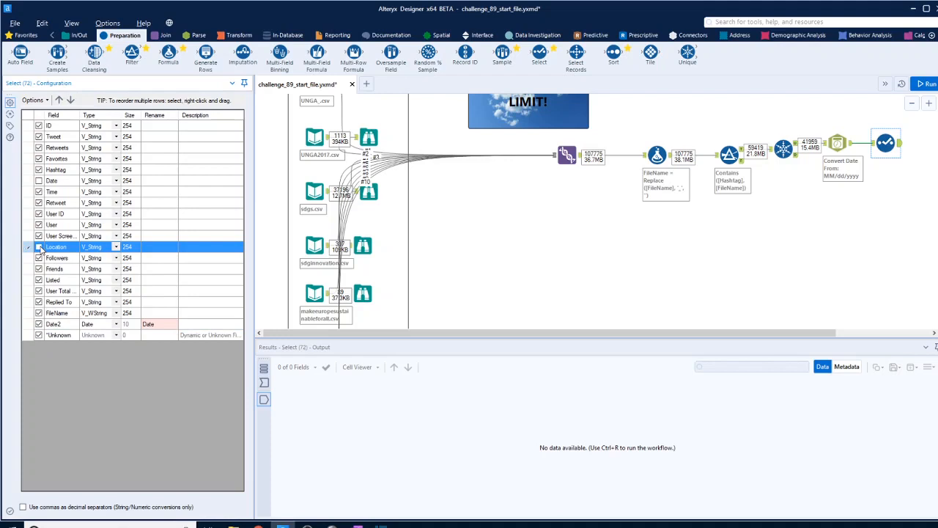
click(873, 143)
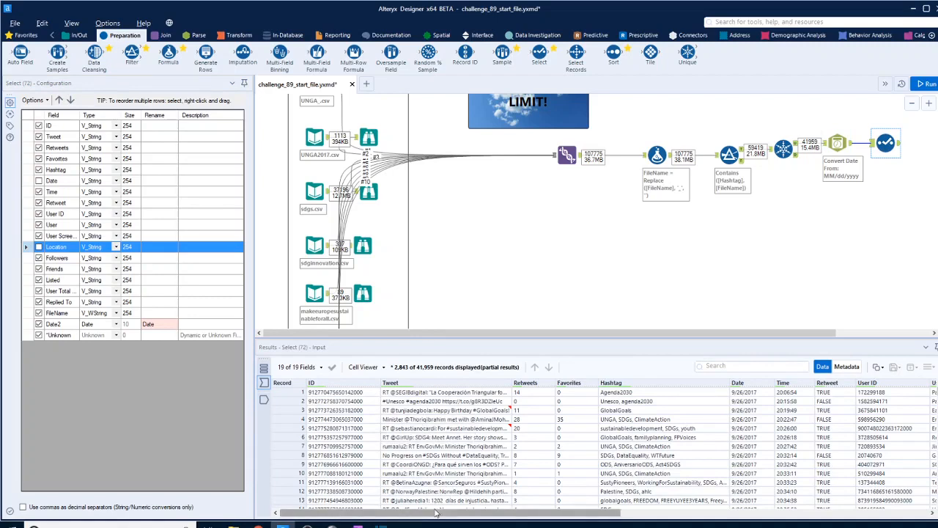
drag(439, 517, 519, 519)
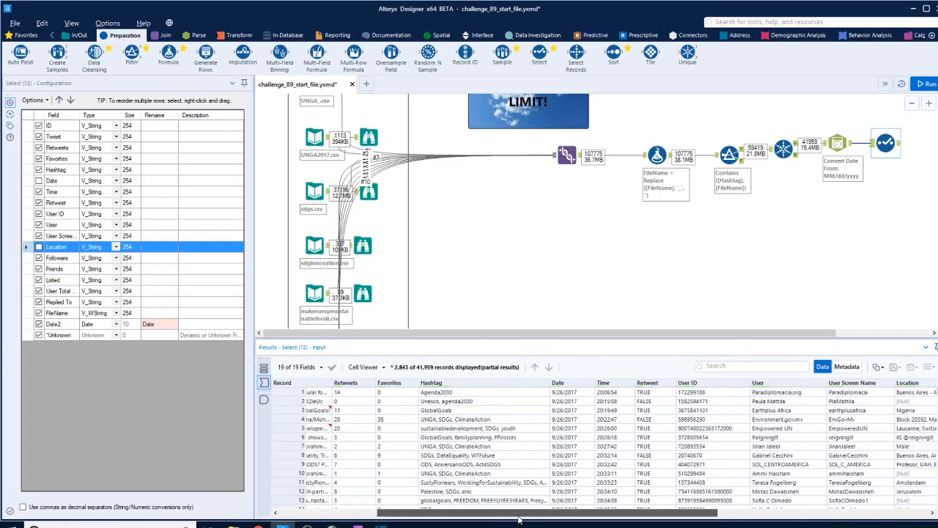
drag(518, 519, 535, 522)
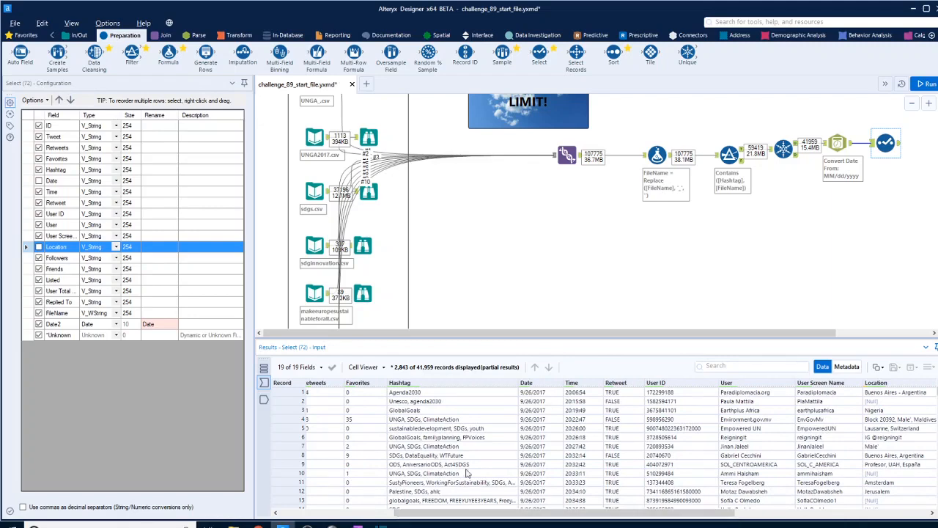
Step: Insert a DateTime tool before the Select tool and convert the Time string field using the HH:mm:ss incoming format
drag(482, 514, 520, 519)
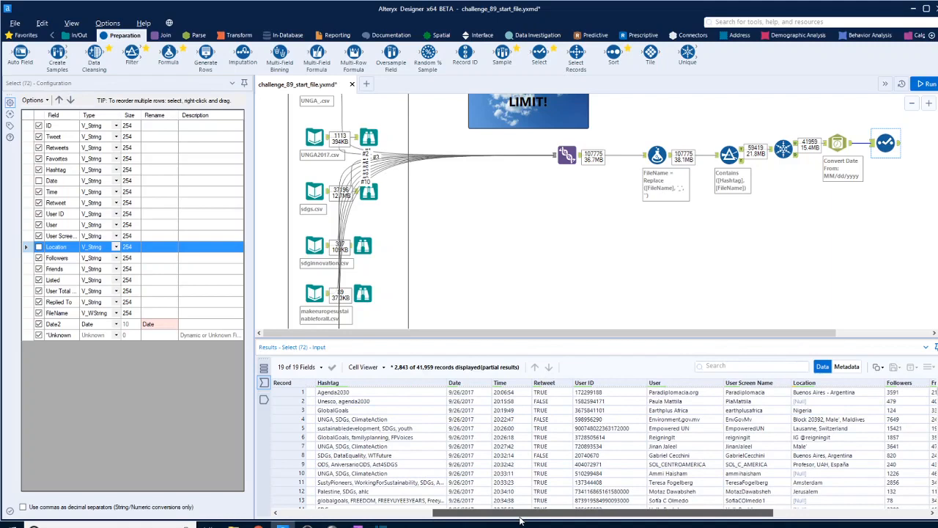
drag(520, 519, 573, 522)
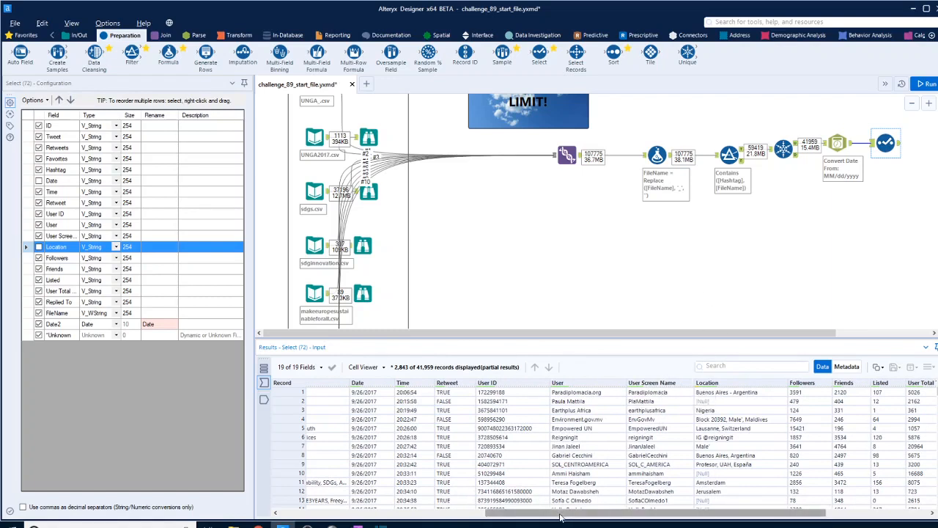
drag(561, 517, 590, 517)
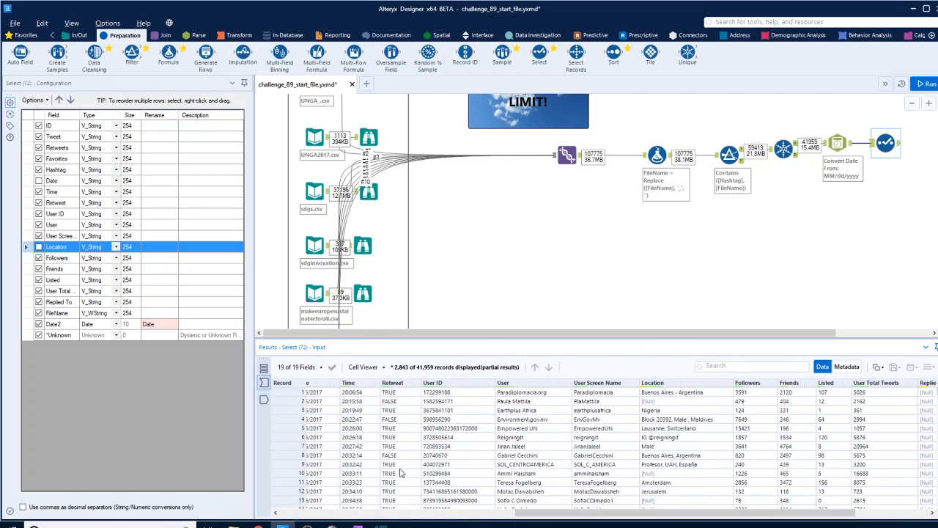
click(196, 35)
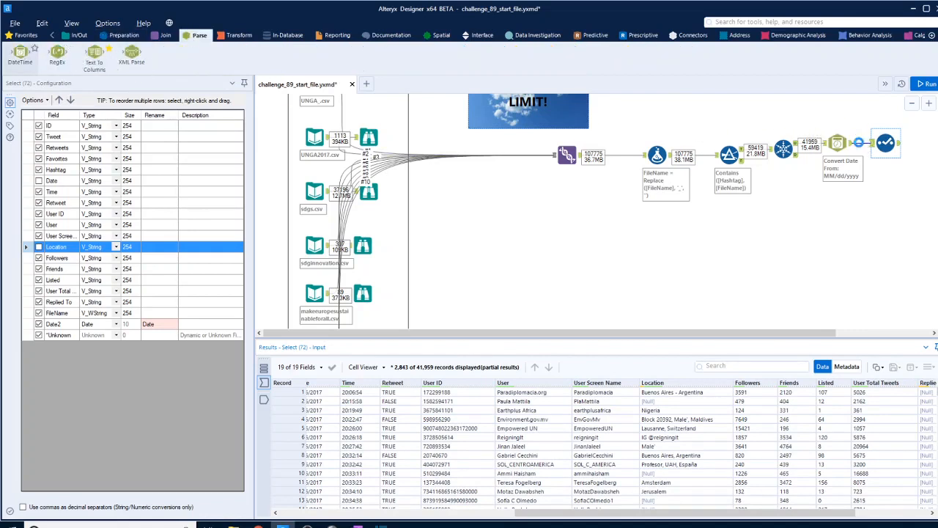
drag(19, 55, 858, 142)
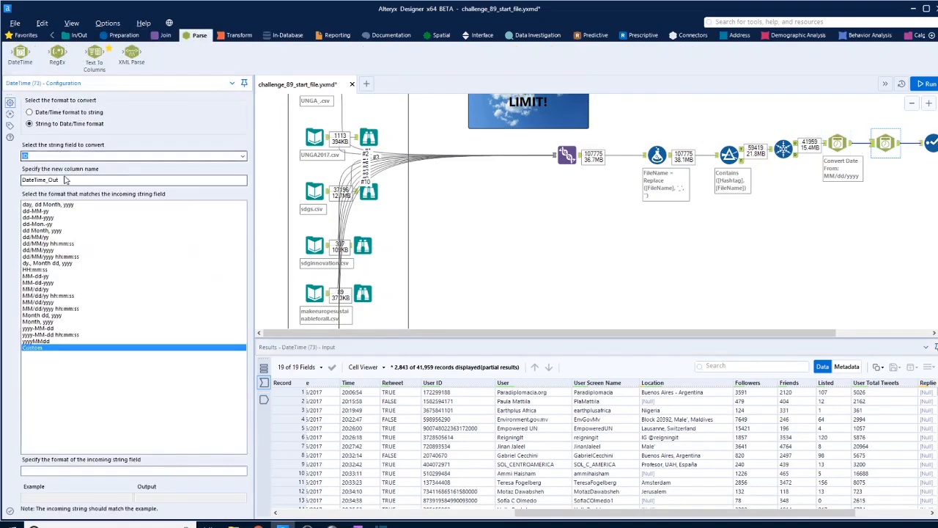
click(243, 156)
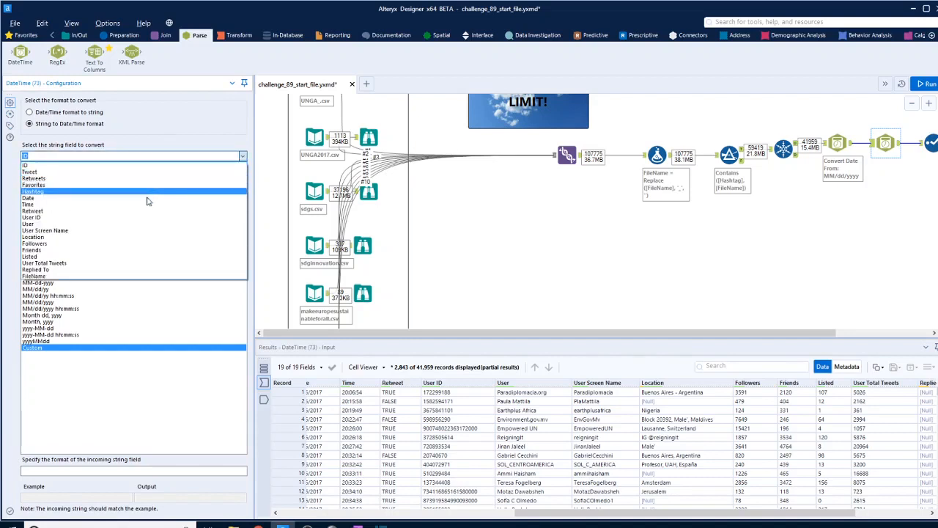
click(47, 205)
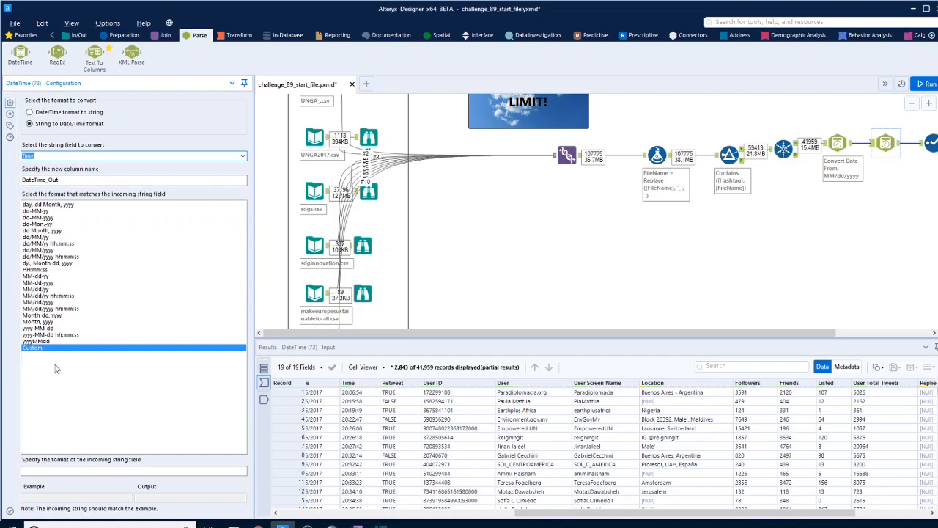
click(46, 270)
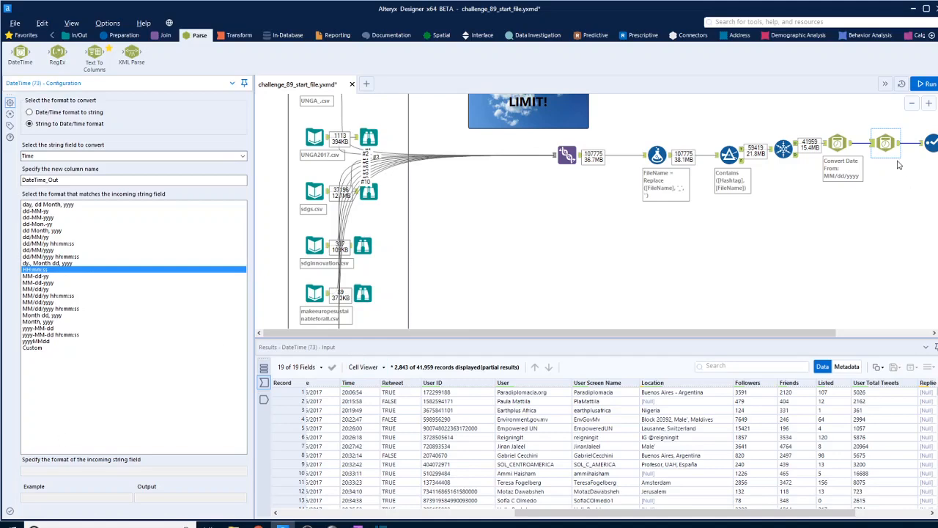
Step: Run the workflow, then in the Select tool rename DateTime_Out to Time and exclude the original Time field
click(928, 85)
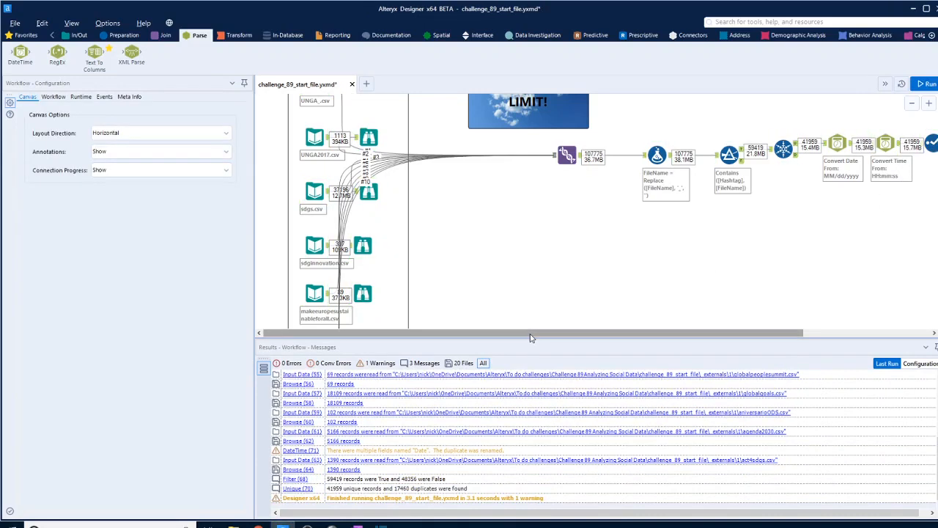
click(930, 143)
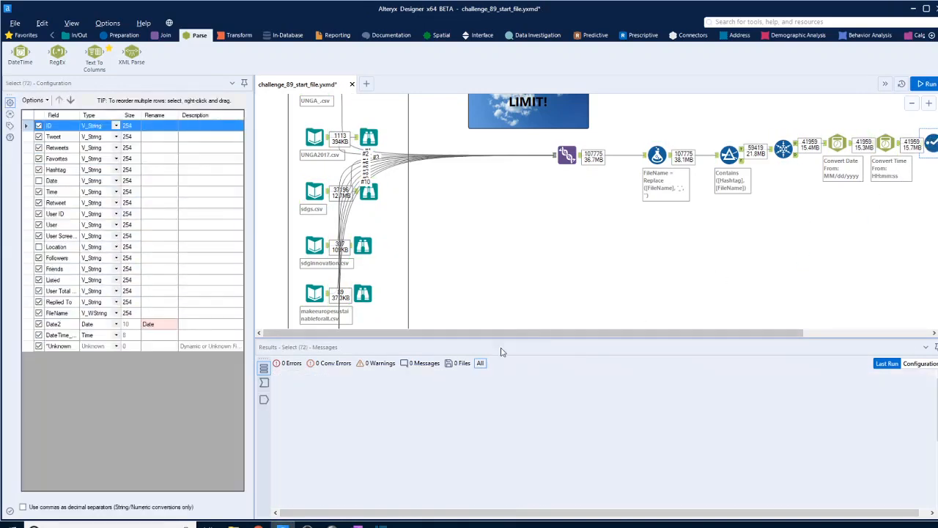
click(159, 336)
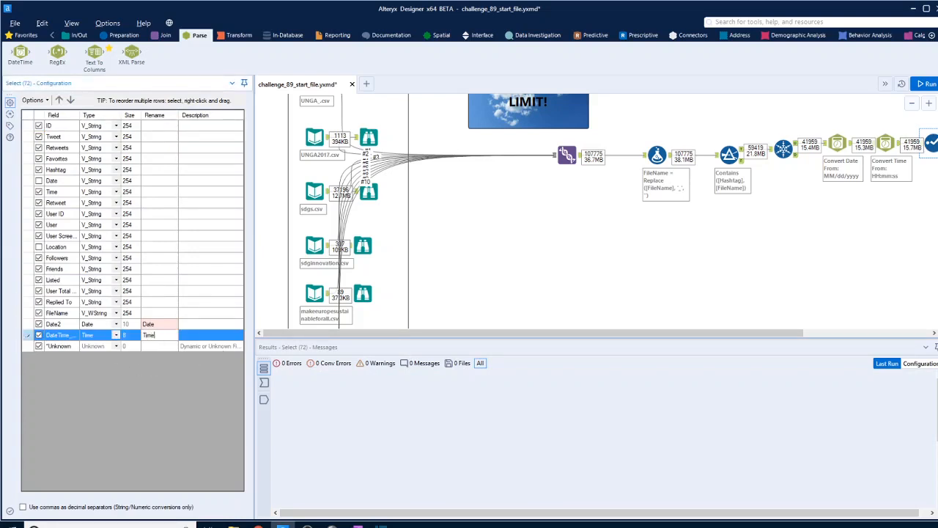
click(39, 192)
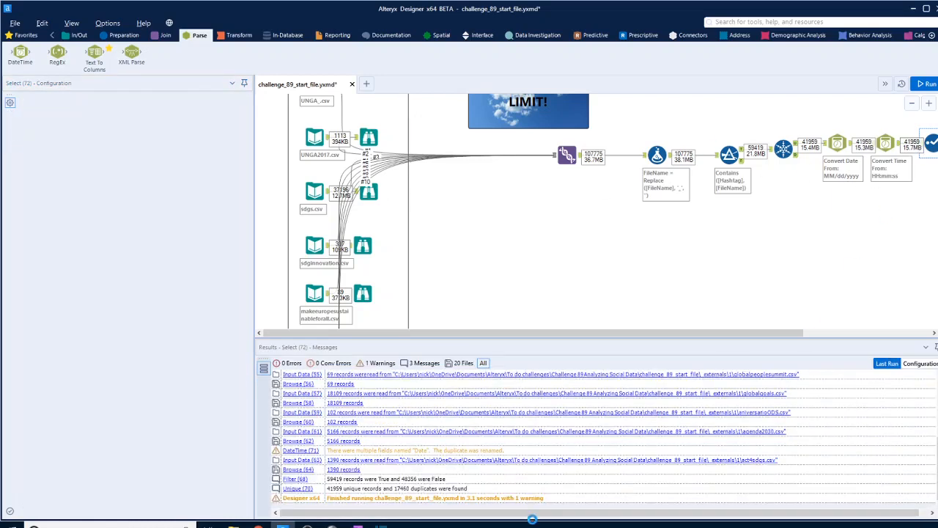
Step: Examine the Select tool's incoming data, checking the file name and the converted date and time columns
click(925, 144)
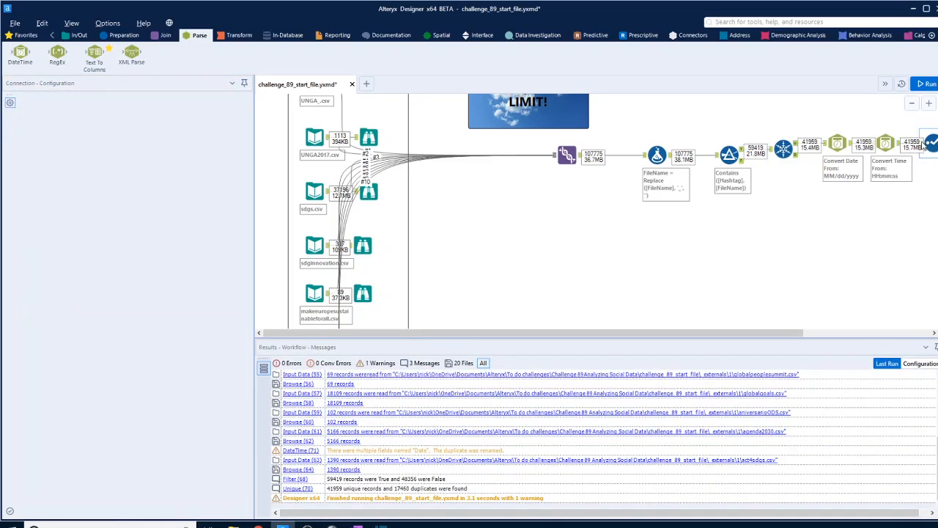
click(928, 143)
drag(615, 513, 845, 524)
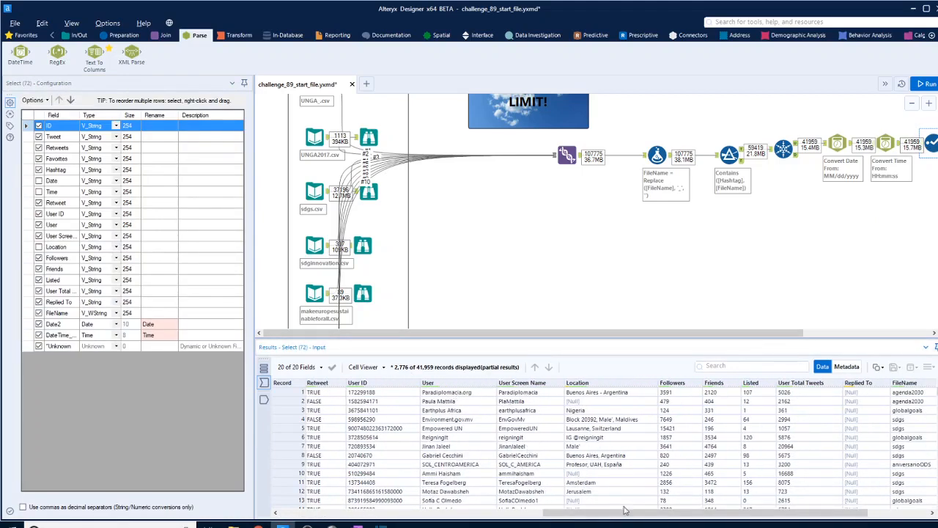
drag(629, 511, 738, 516)
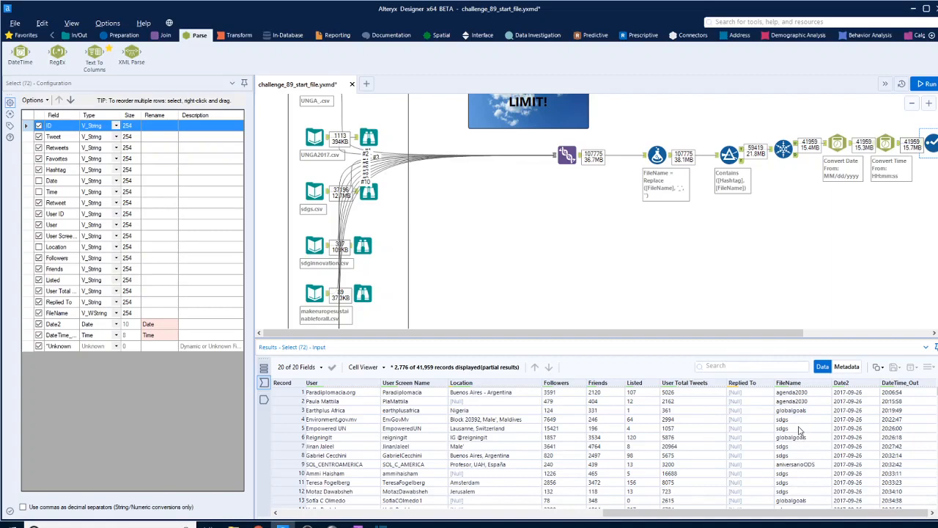
scroll(793, 418, down, 1)
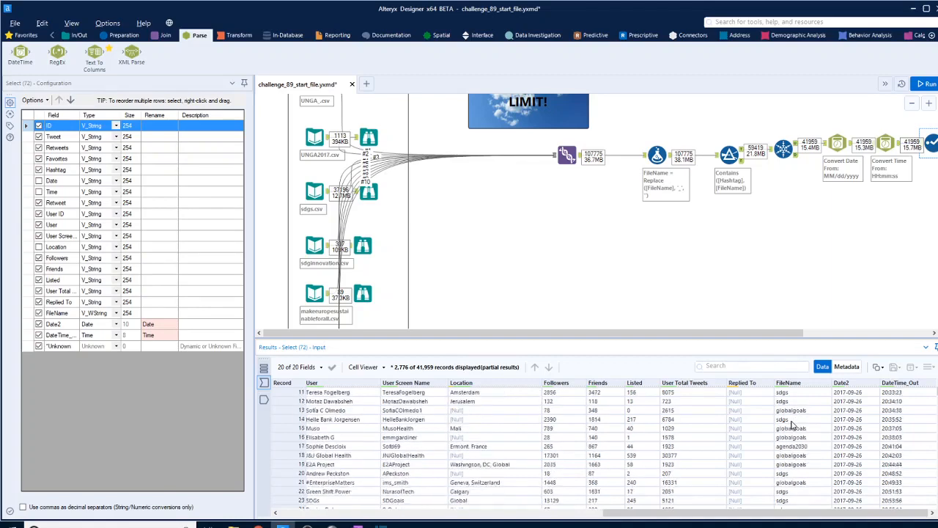
scroll(792, 425, up, 1)
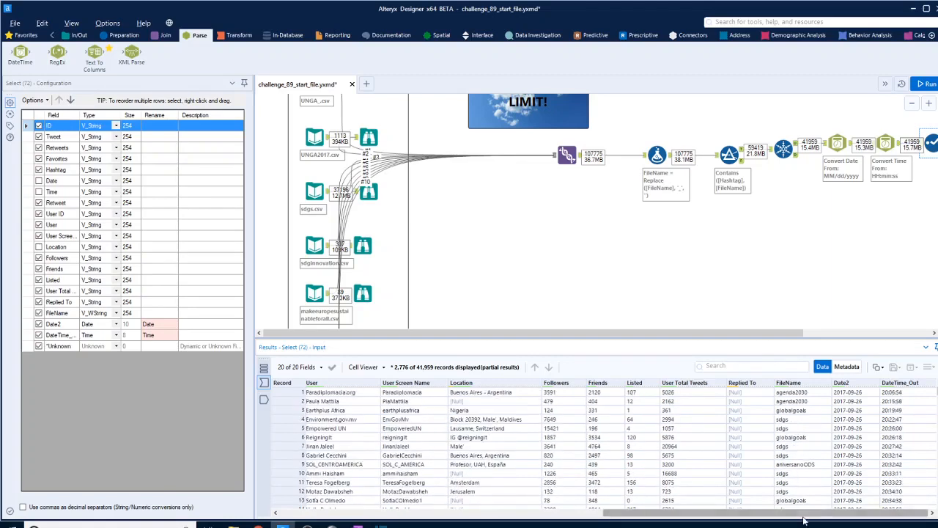
Step: Add an Output Data tool after the Select tool, write to an Alteryx Database file named Data Prep output, and run the workflow
drag(758, 338, 887, 337)
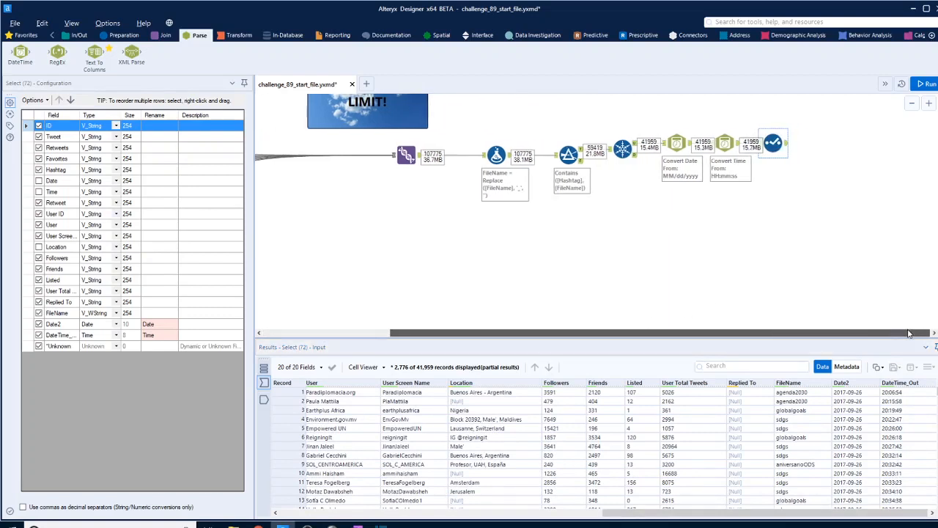
click(80, 36)
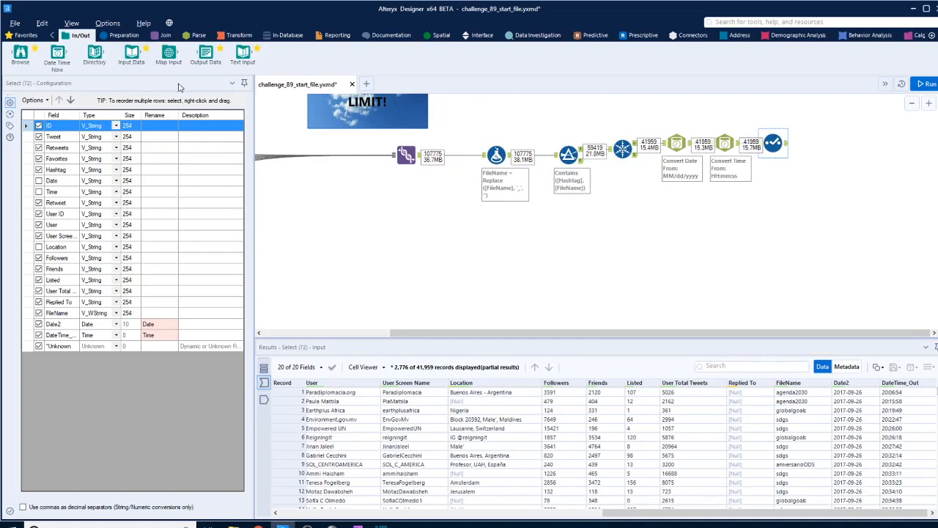
drag(205, 59, 840, 150)
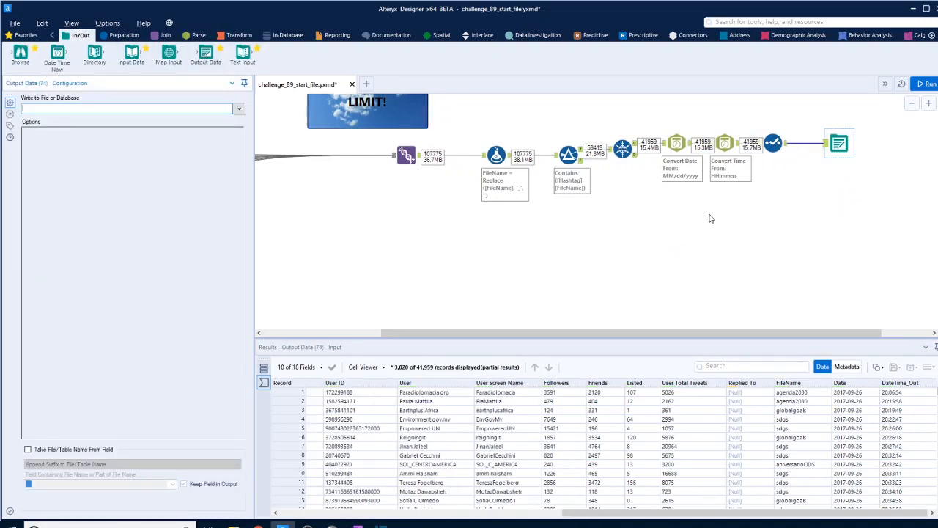
click(239, 110)
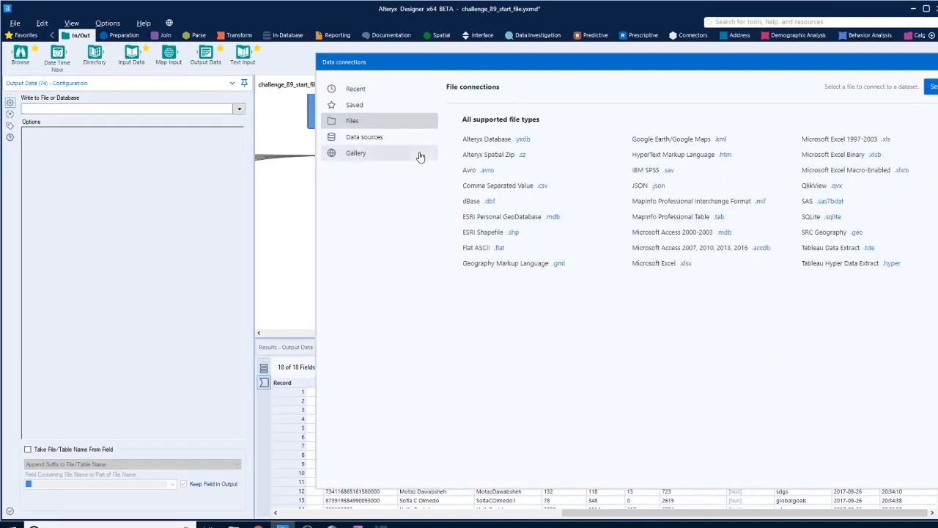
click(524, 141)
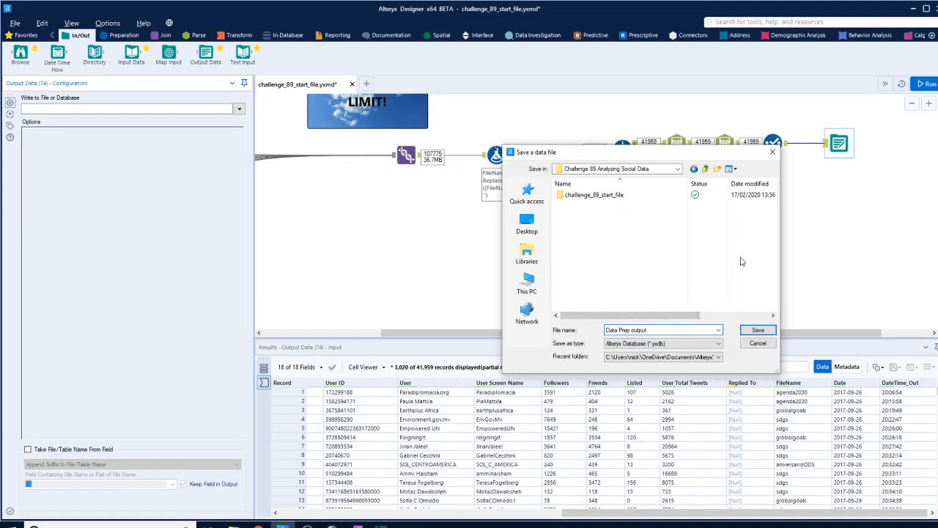
click(758, 331)
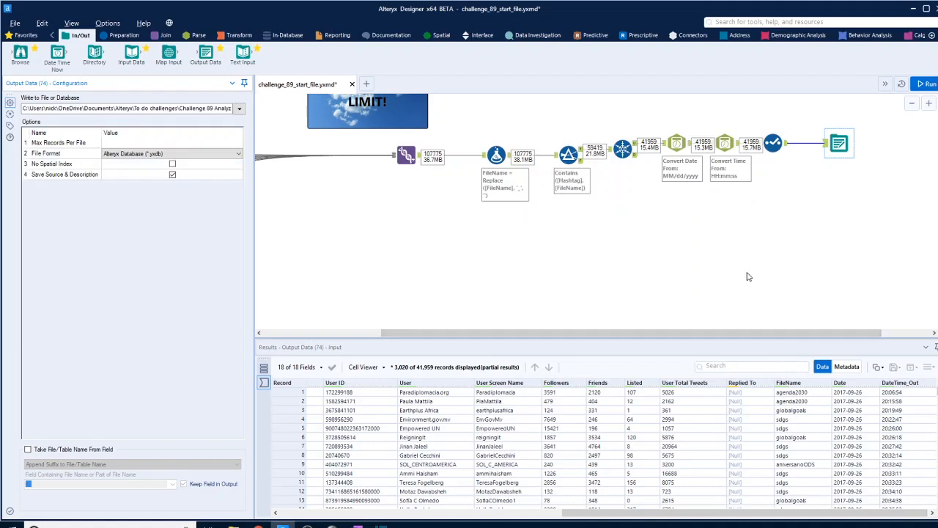
click(925, 85)
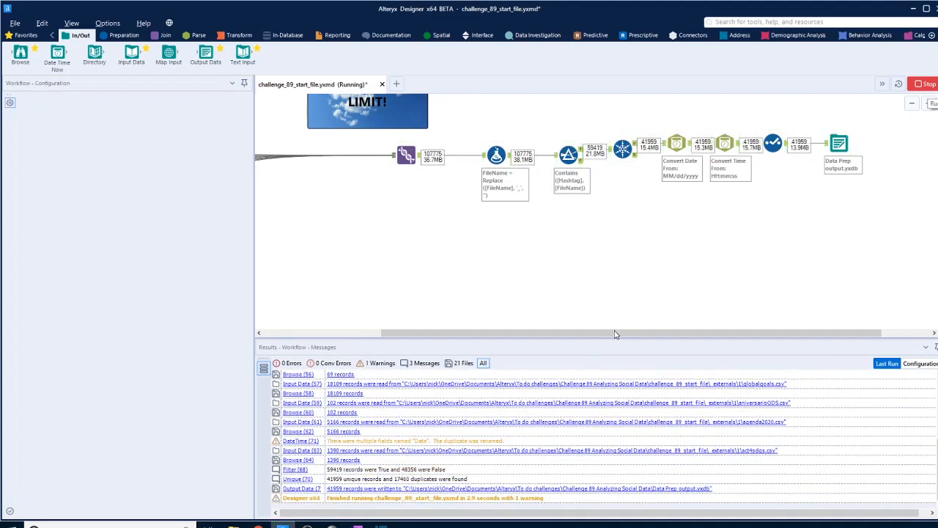
Step: Examine the fields and records reaching the Output Data tool, from ID and Tweet through to Date and Time
click(839, 144)
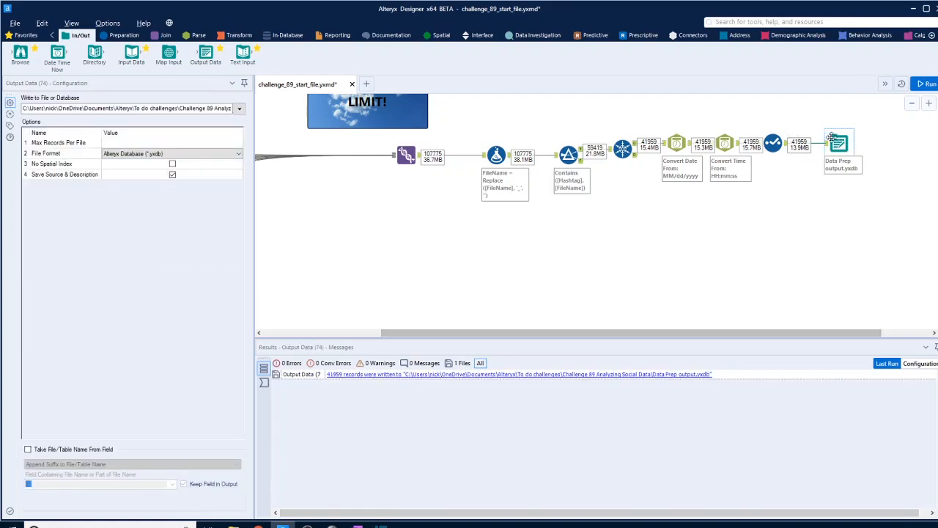
click(820, 144)
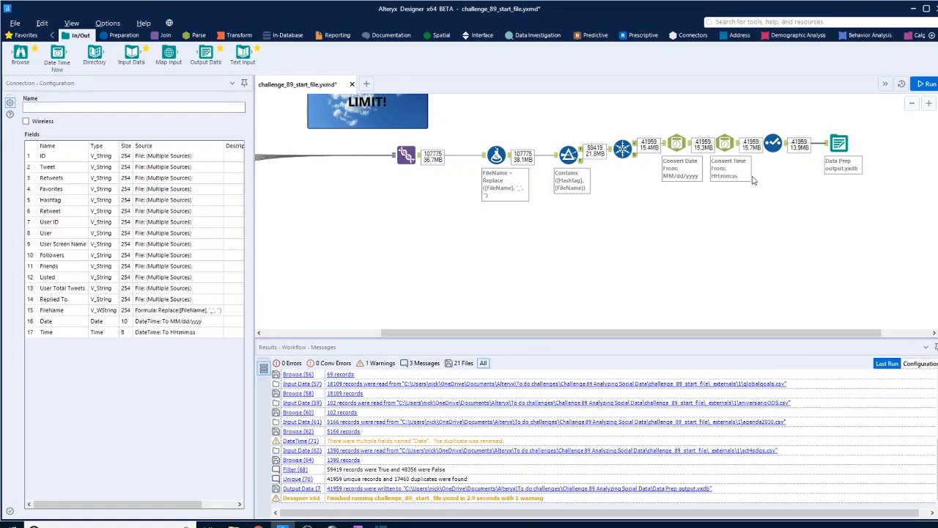
click(834, 145)
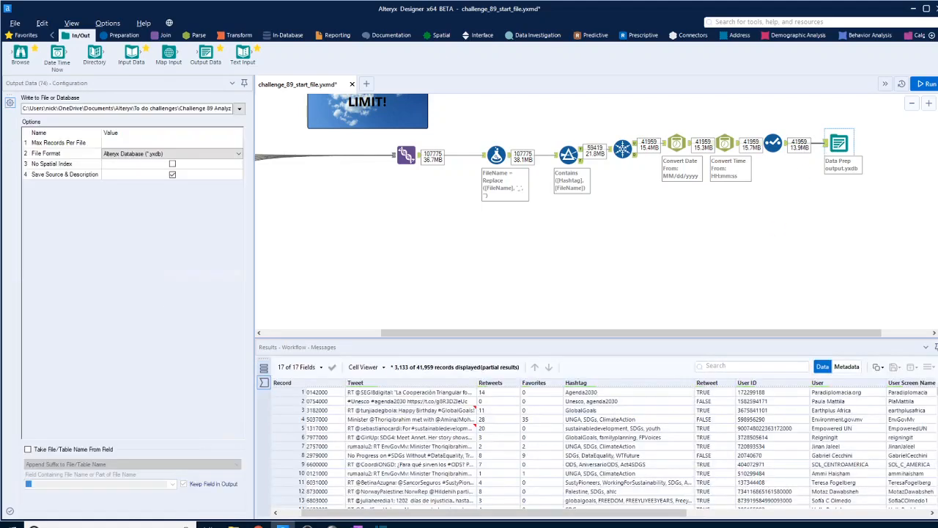
drag(437, 513, 415, 516)
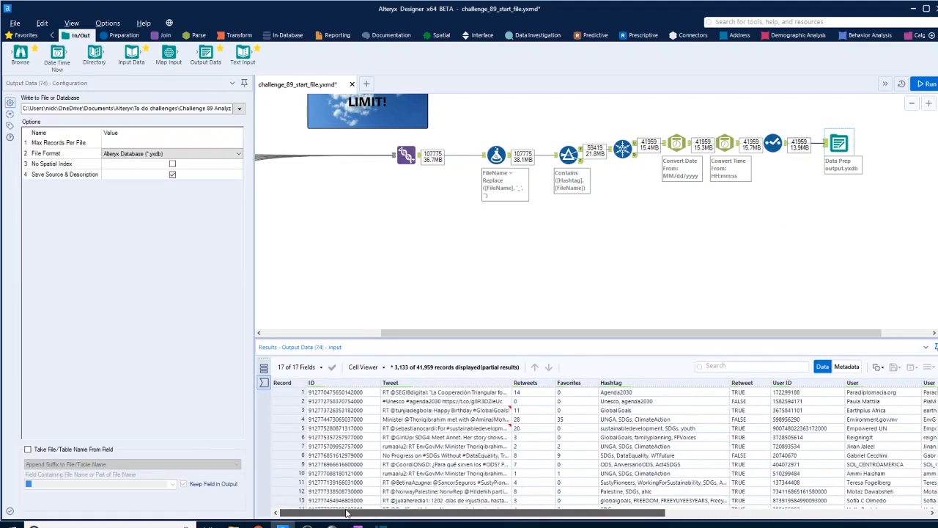
drag(347, 513, 609, 513)
scroll(775, 428, down, 7)
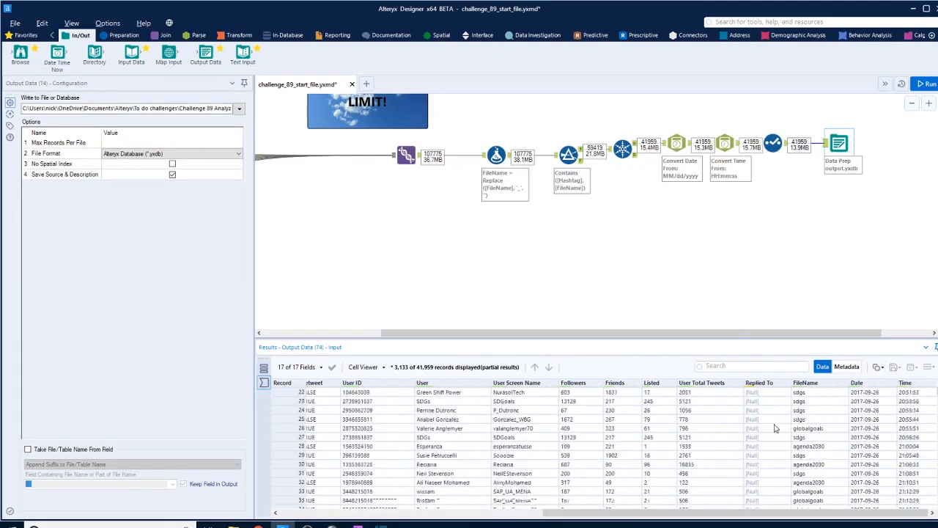
scroll(776, 428, down, 14)
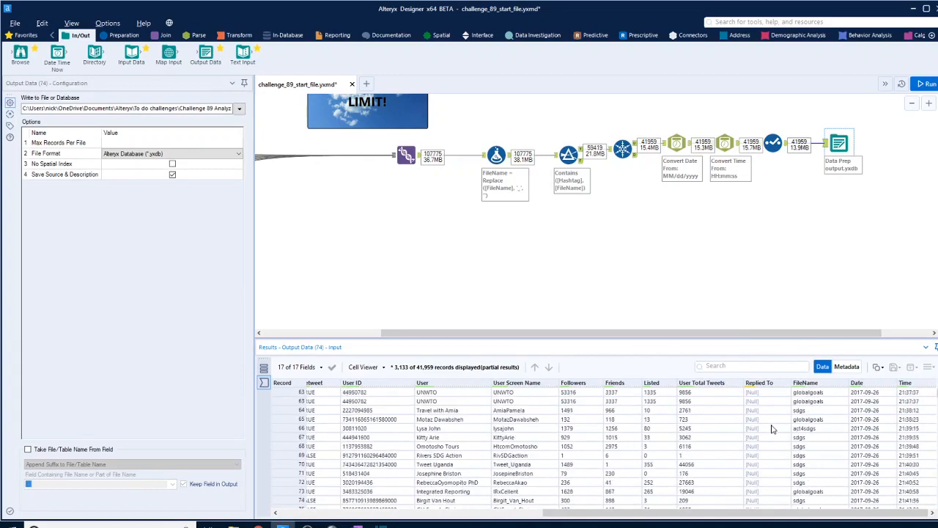
scroll(771, 429, up, 8)
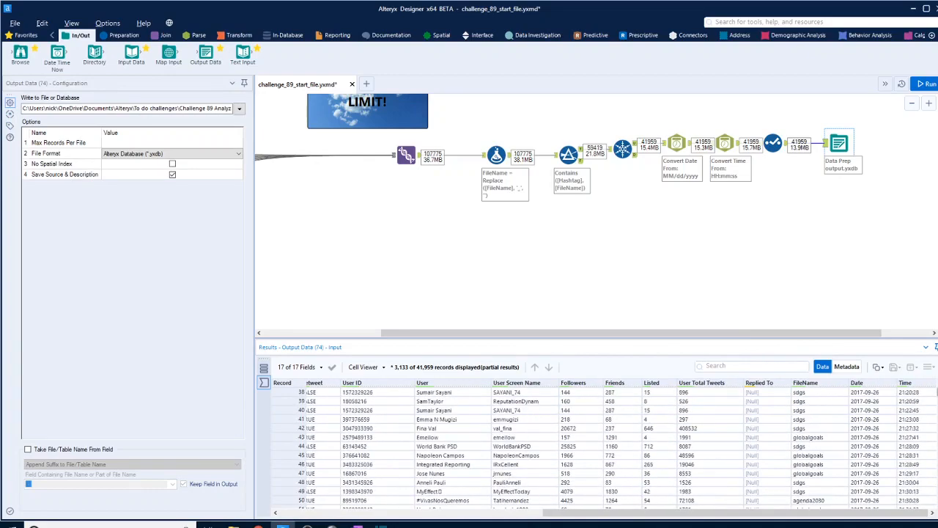
mouse_move(937, 393)
mouse_down()
mouse_move(932, 513)
mouse_move(936, 386)
mouse_up()
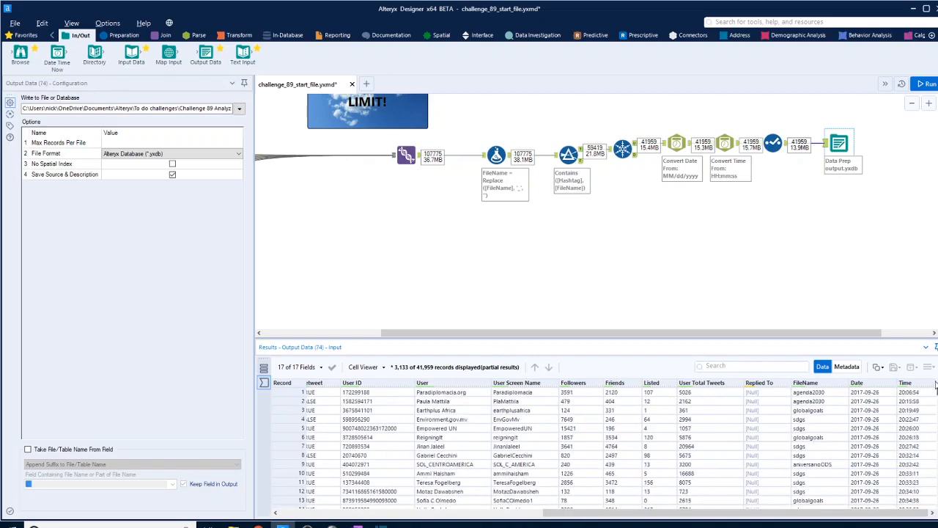
drag(847, 512, 463, 507)
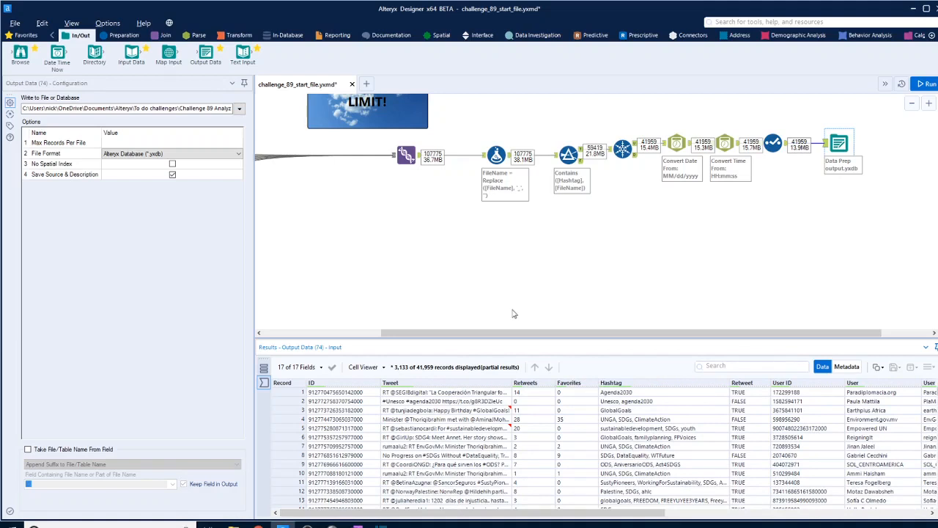
drag(601, 333, 448, 339)
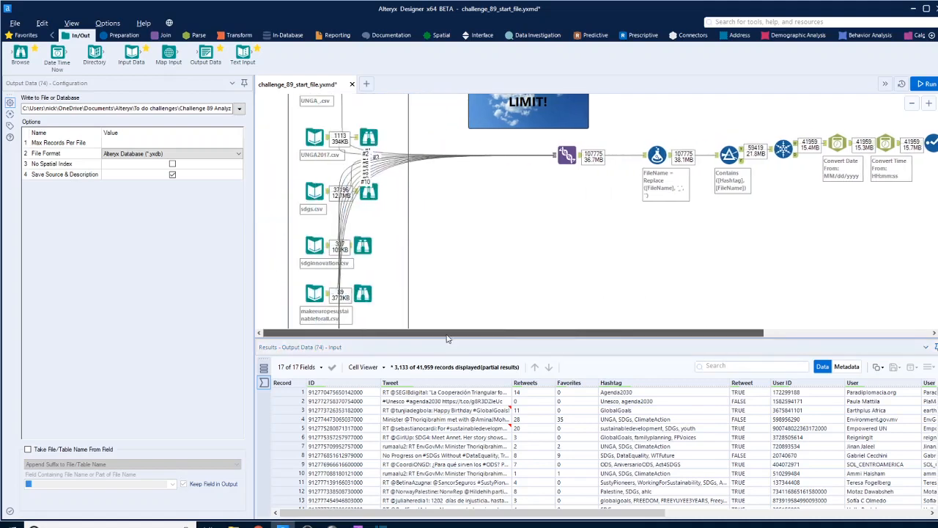
scroll(519, 299, up, 3)
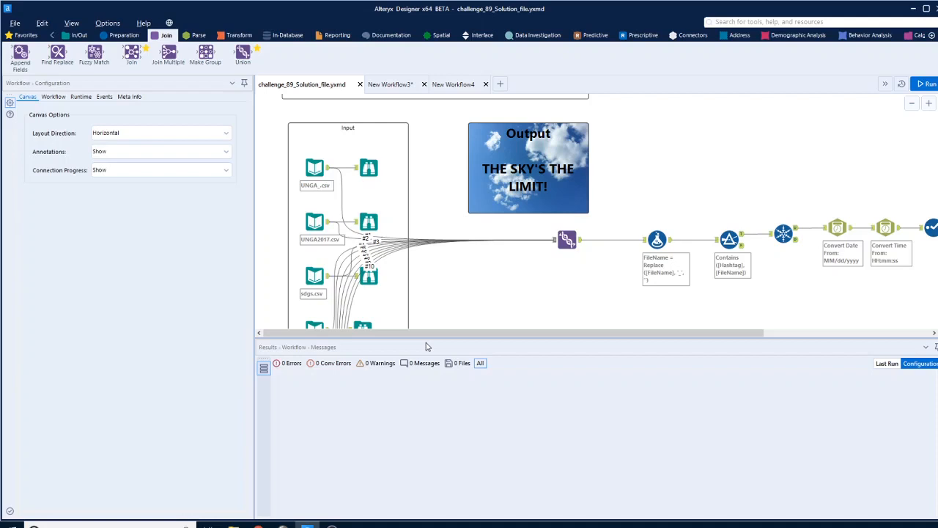
Step: In New Workflow4, add an Input Data tool that reads the Data Prep output.yxdb file
click(458, 85)
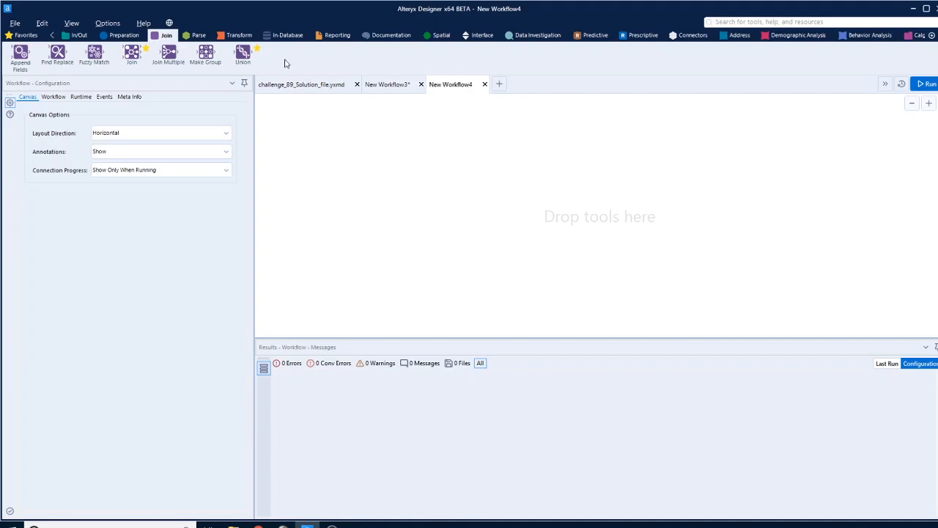
click(89, 38)
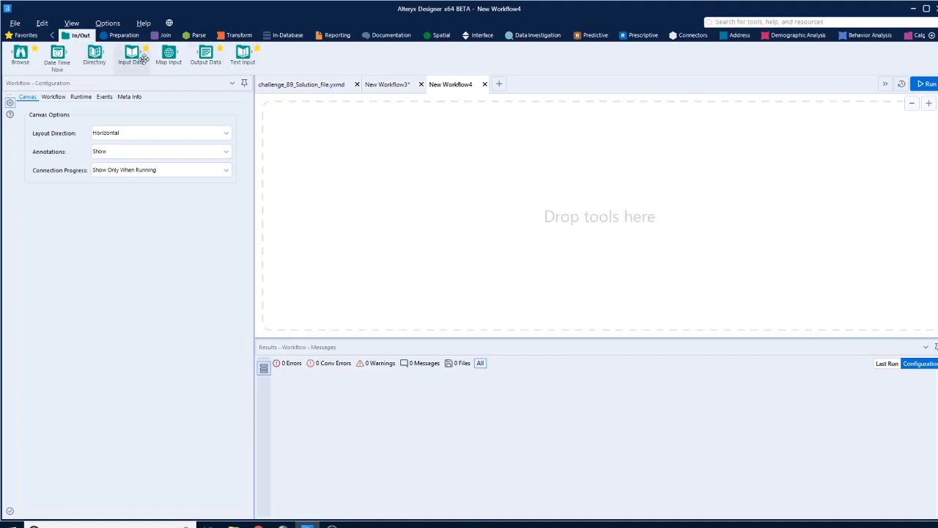
drag(132, 56, 332, 177)
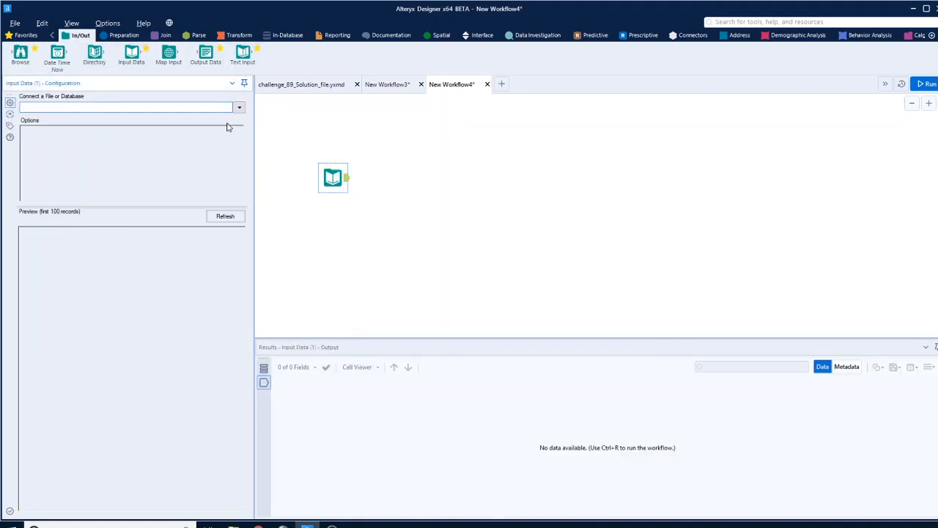
click(239, 108)
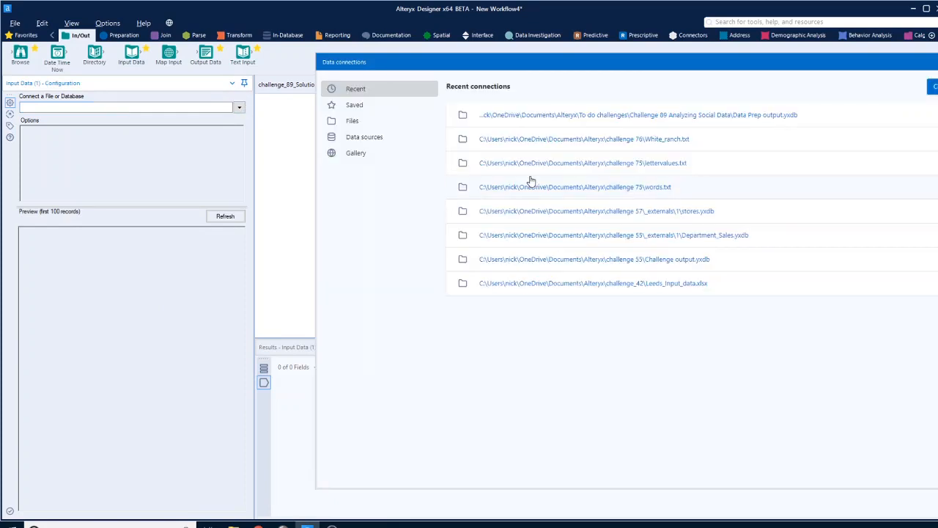
click(587, 115)
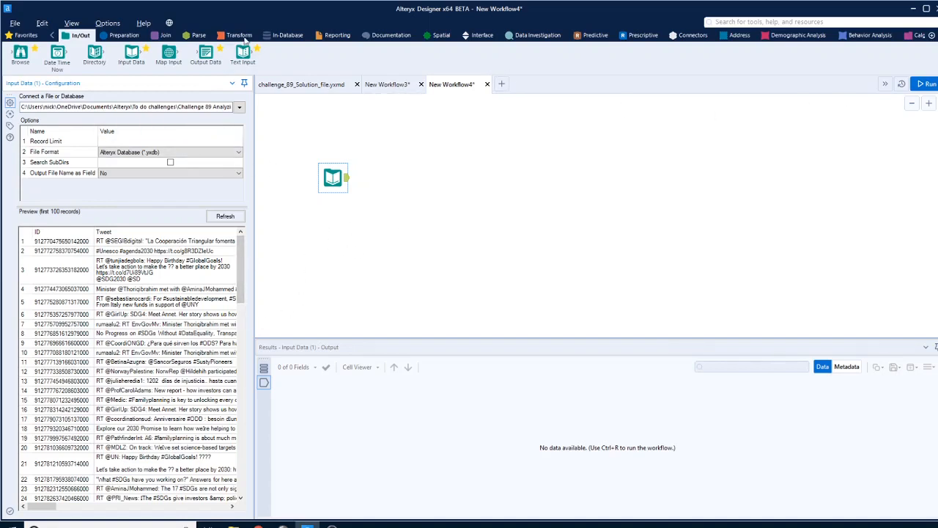
Step: Connect an Interactive Chart tool to the Data Prep output input and open its chart configuration
click(338, 35)
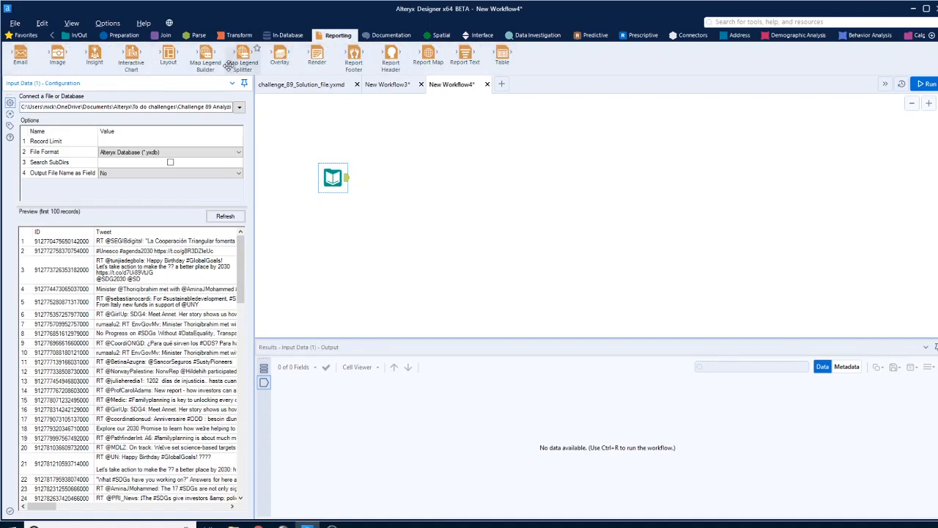
drag(131, 56, 405, 178)
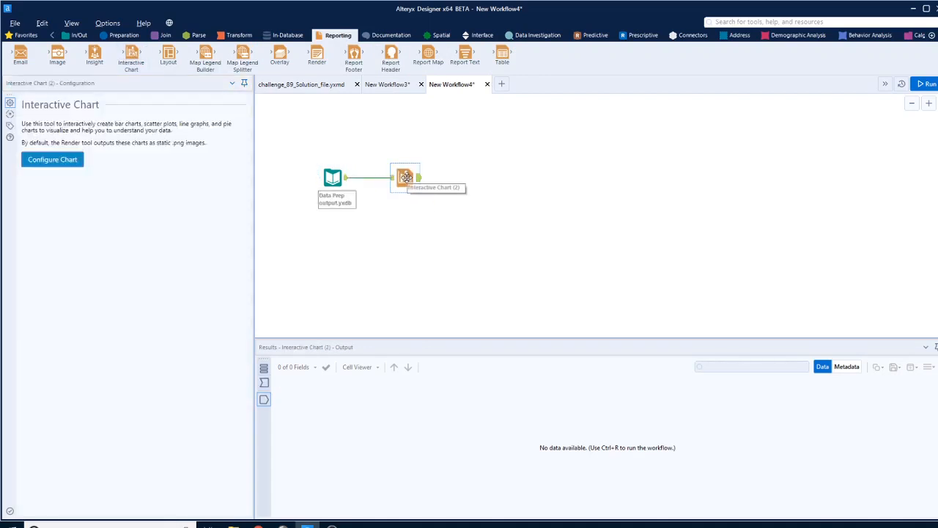
click(65, 164)
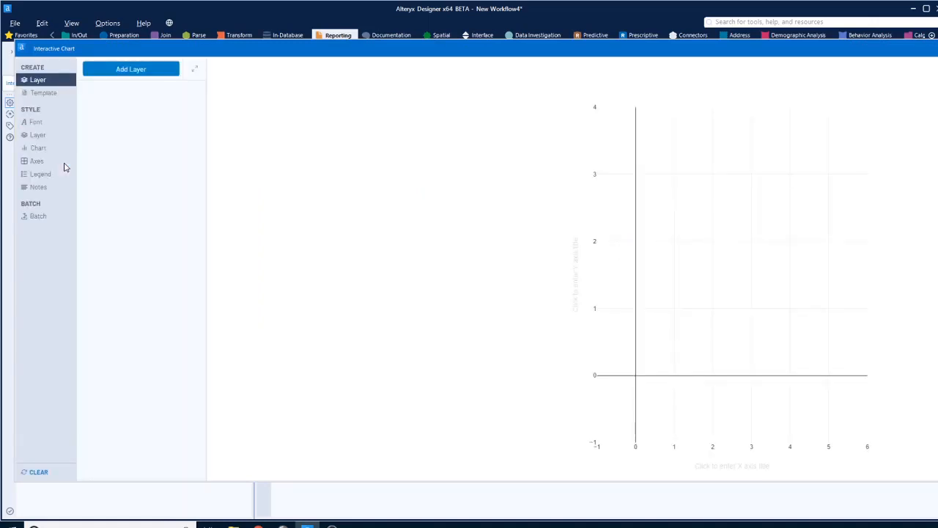
Step: Add a chart layer of type Bar with ID as its X column
click(142, 72)
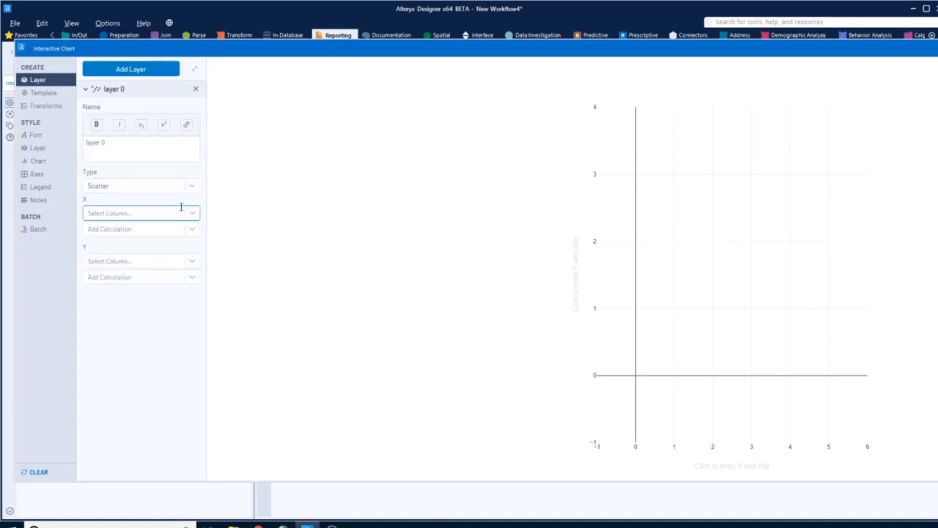
click(195, 189)
click(166, 209)
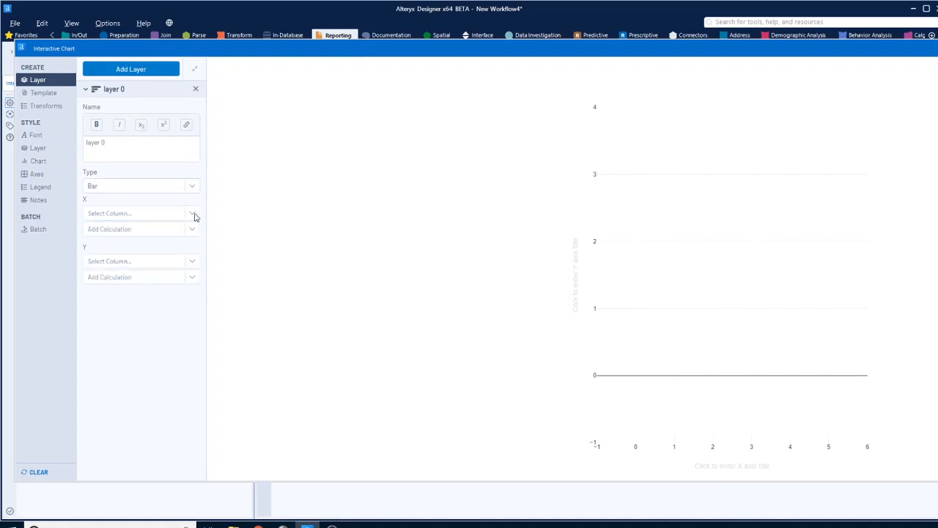
click(193, 213)
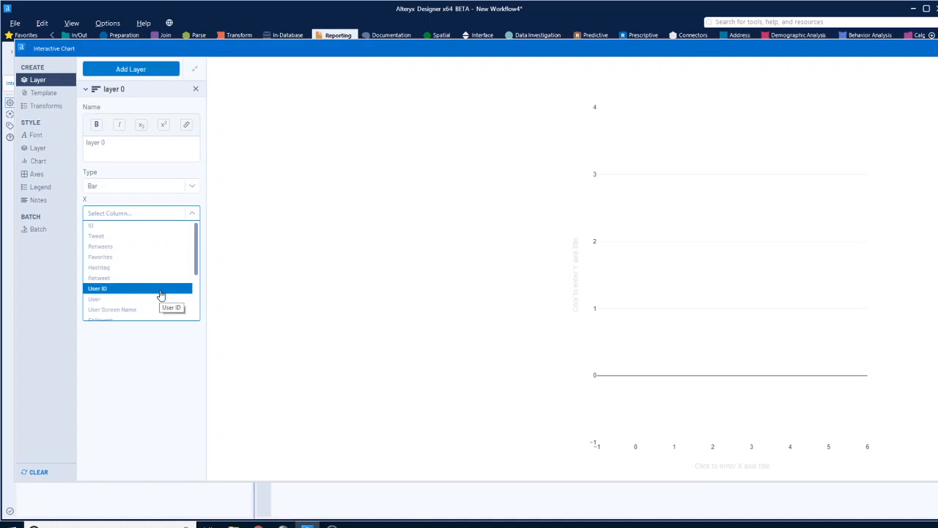
click(135, 227)
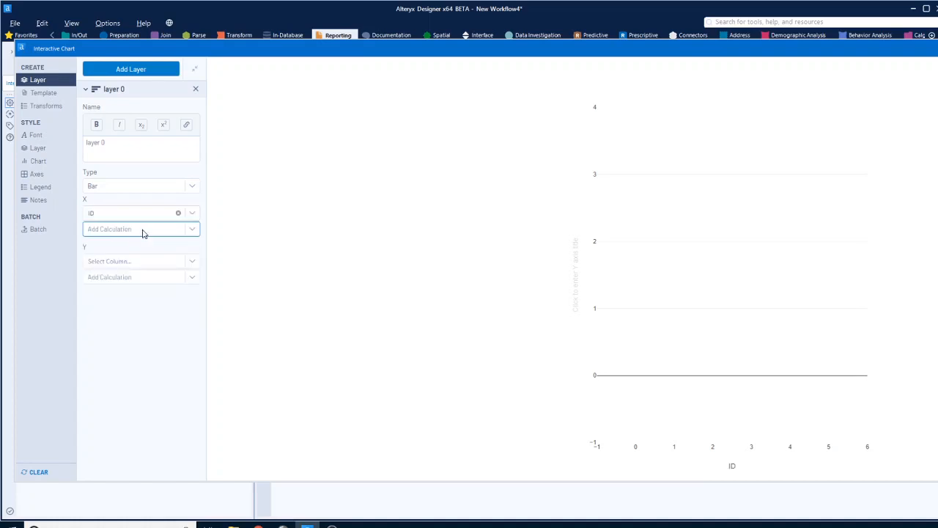
click(194, 230)
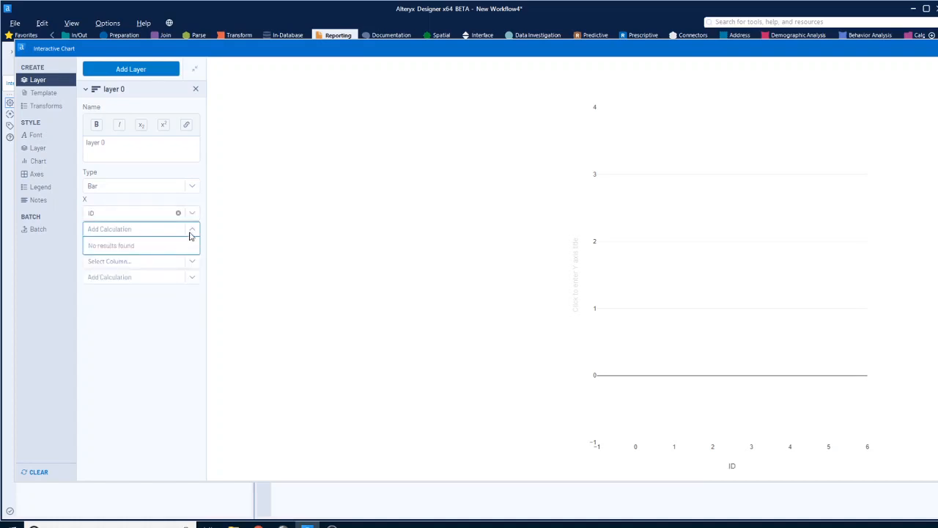
click(192, 231)
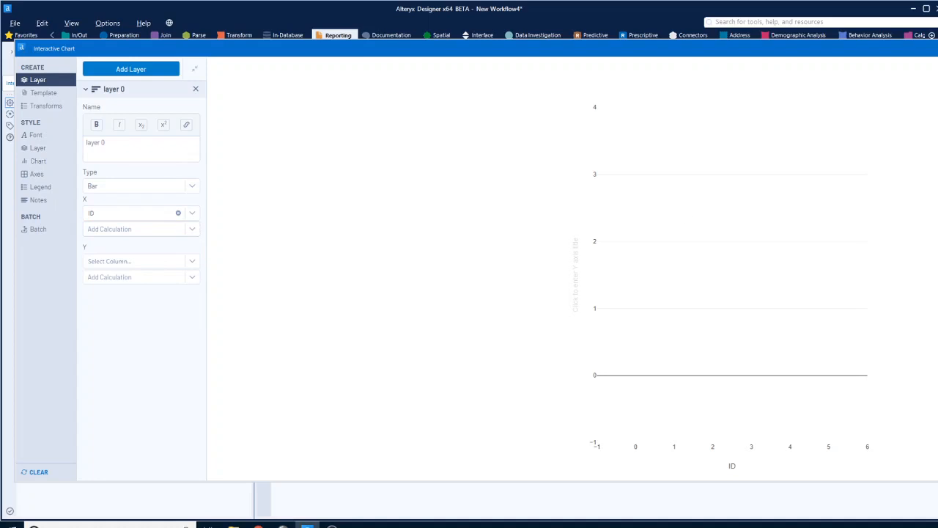
Step: Close the chart setup, run the workflow to load the data, and reopen the Interactive Chart configuration
click(937, 48)
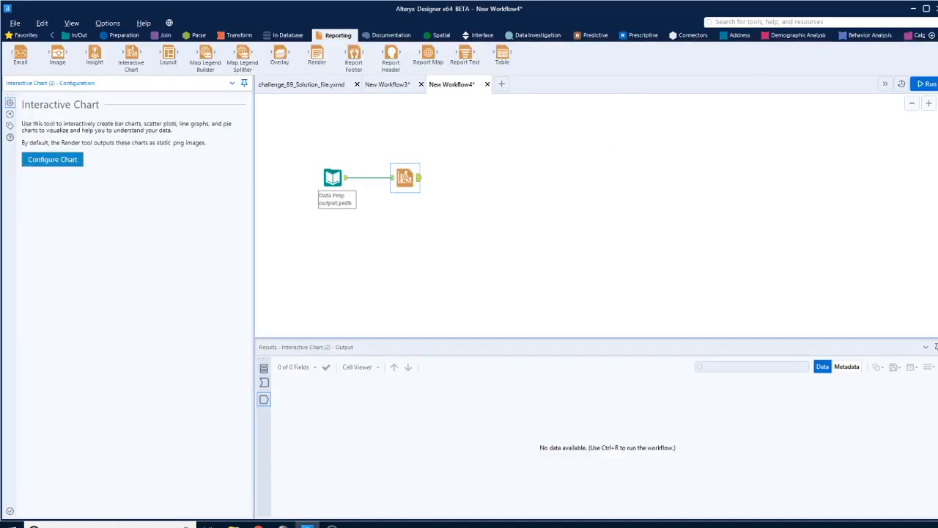
click(933, 87)
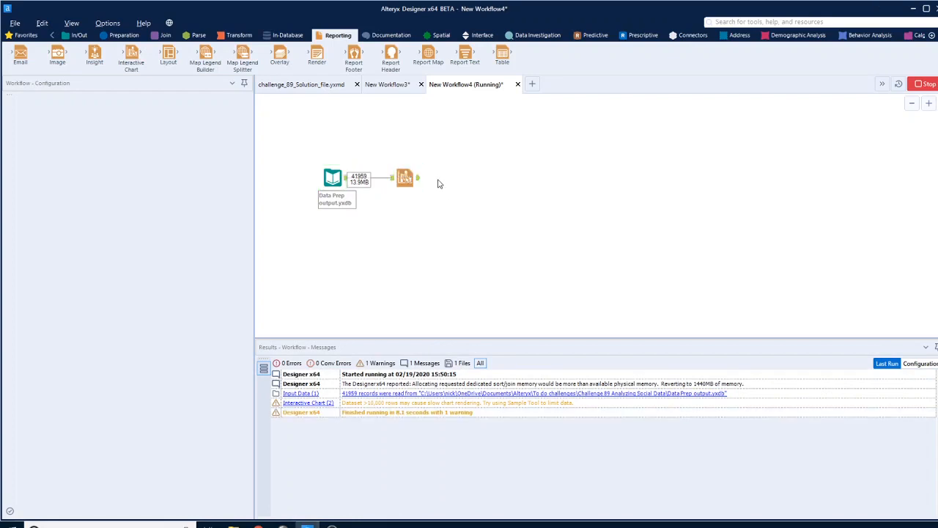
click(405, 177)
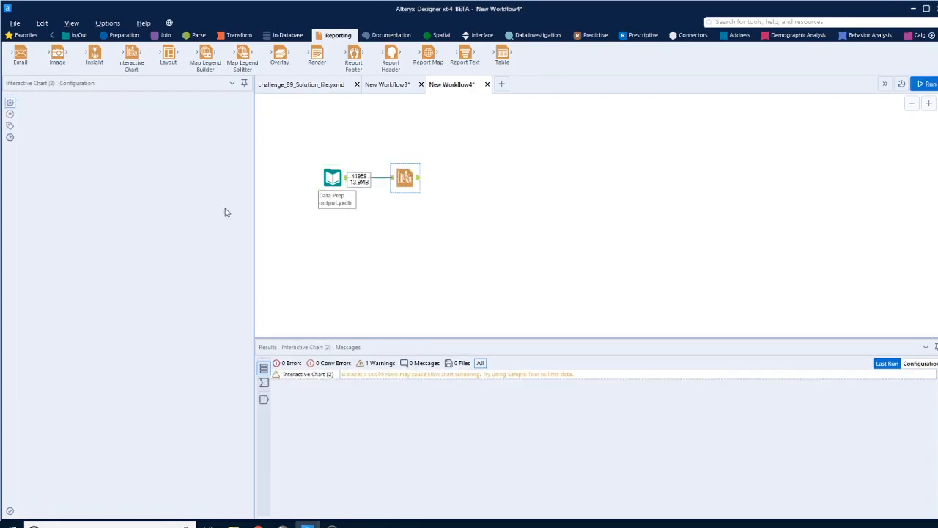
click(68, 164)
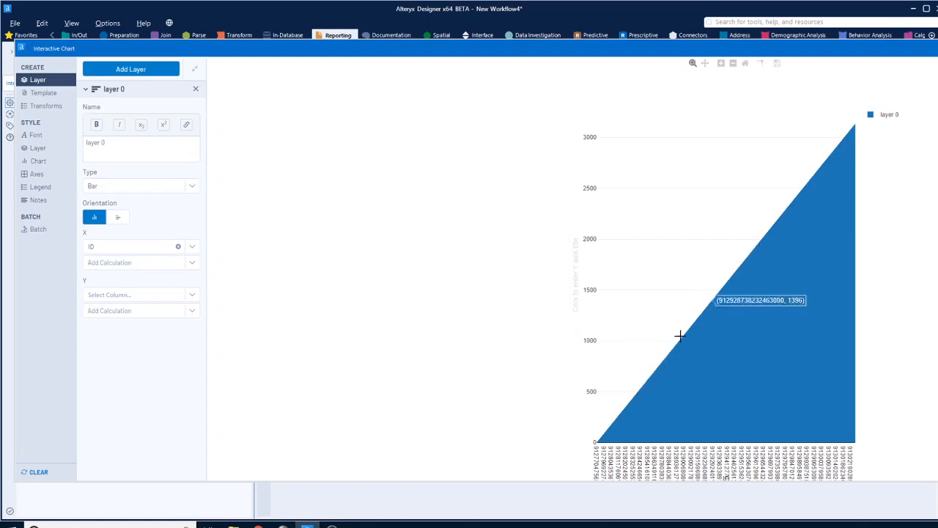
Step: Apply the Count calculation to the ID values on X and set FileName as the Y column
click(190, 266)
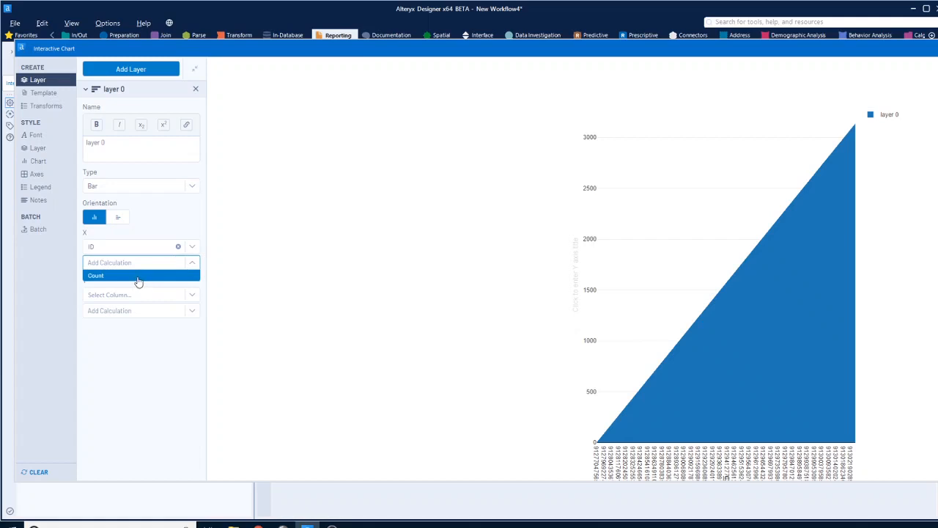
click(138, 281)
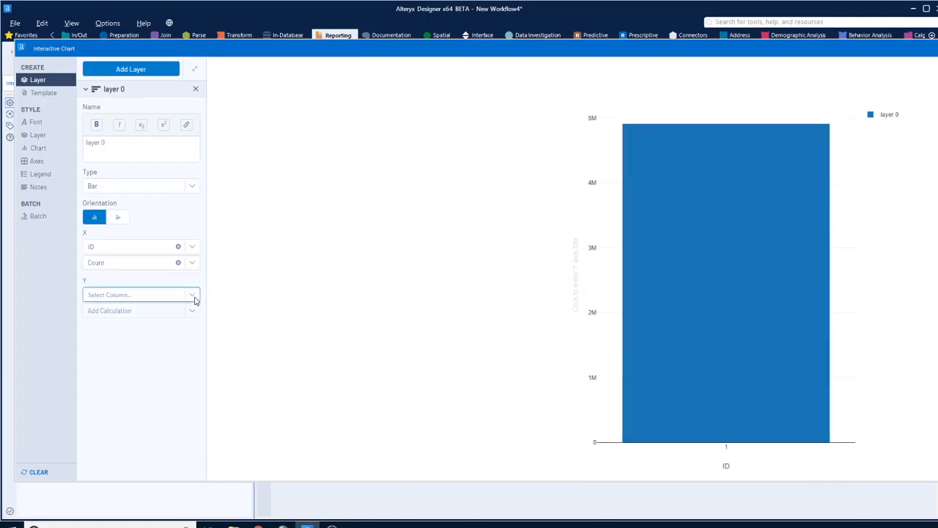
click(193, 295)
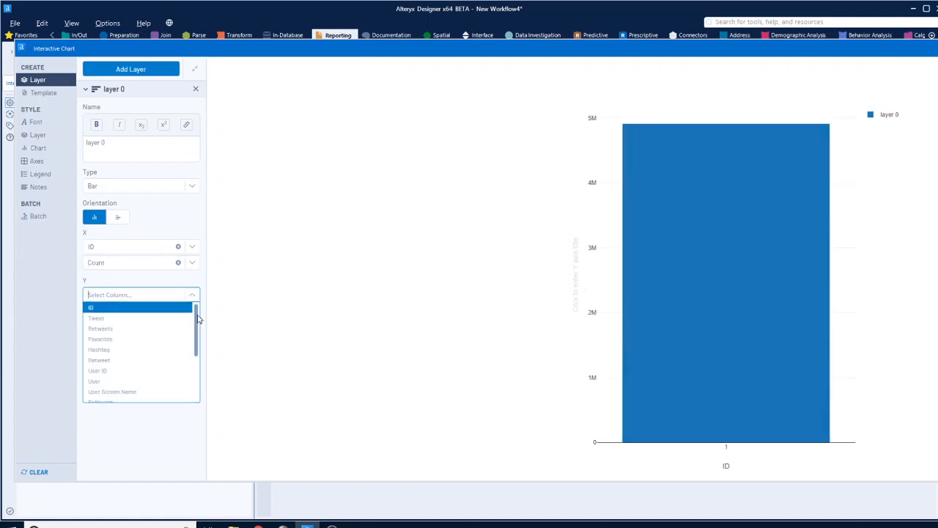
drag(198, 319, 204, 364)
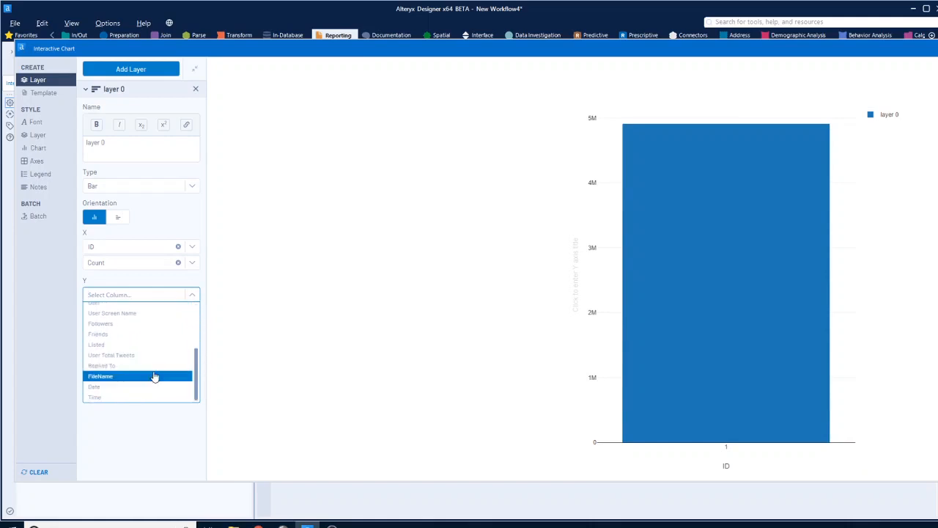
click(154, 377)
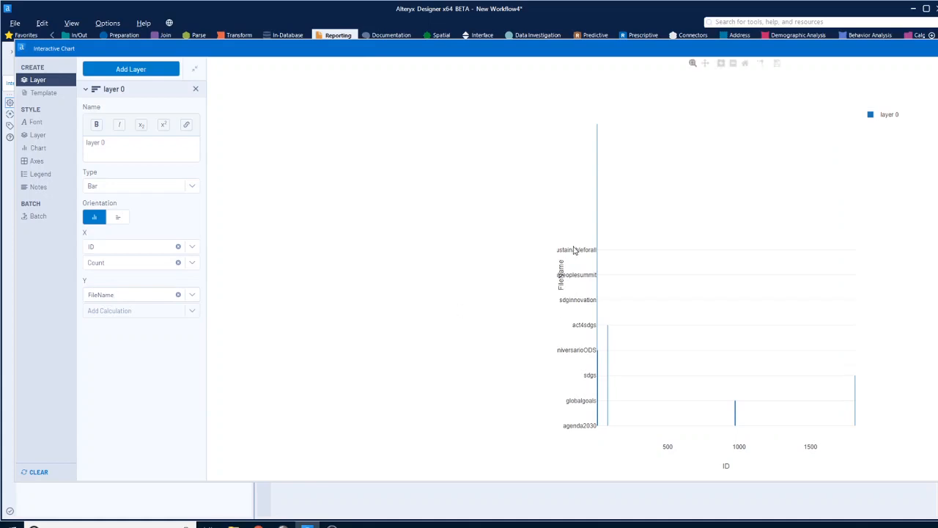
Step: Switch the bar layer to horizontal orientation, inspect the sdgs bar, and review the chart style settings
click(116, 218)
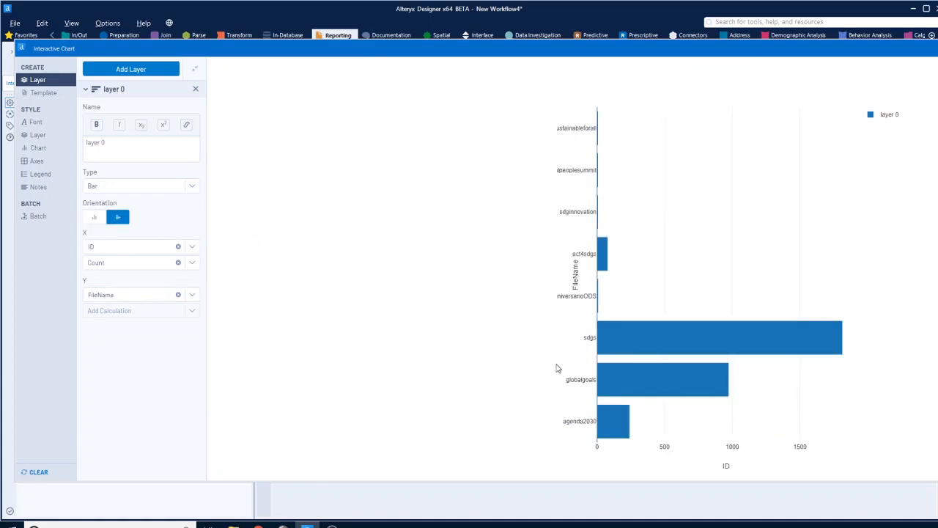
mouse_move(808, 346)
click(38, 148)
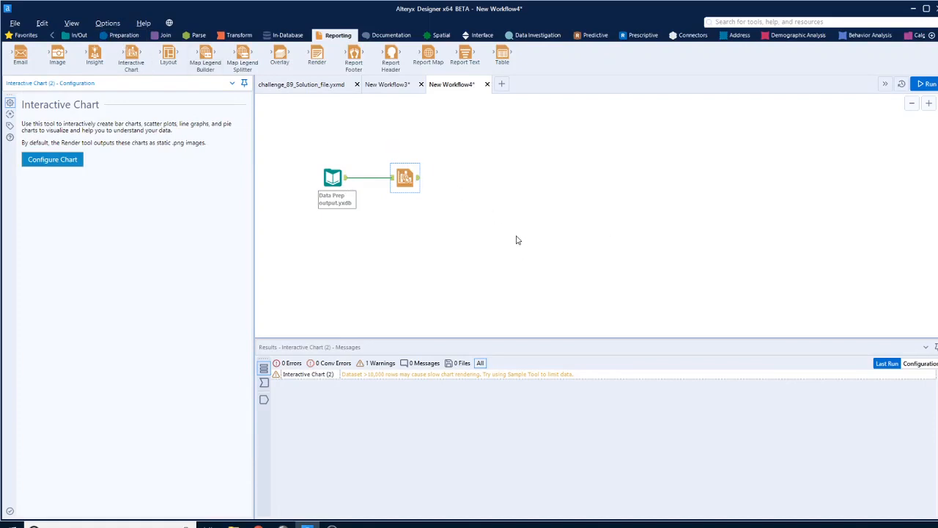
Step: Add a Formula tool on a second branch from the Data Prep output input and view its incoming Date and Time columns
click(123, 35)
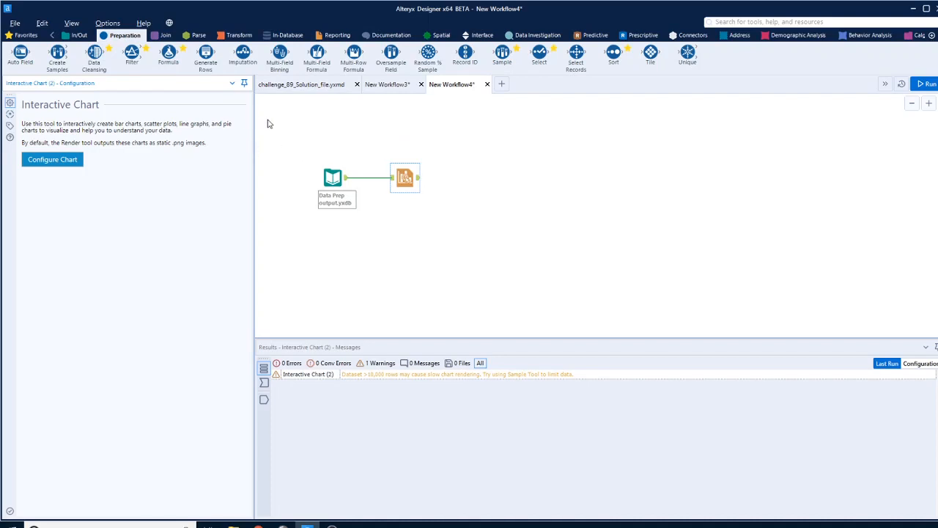
drag(168, 53, 374, 235)
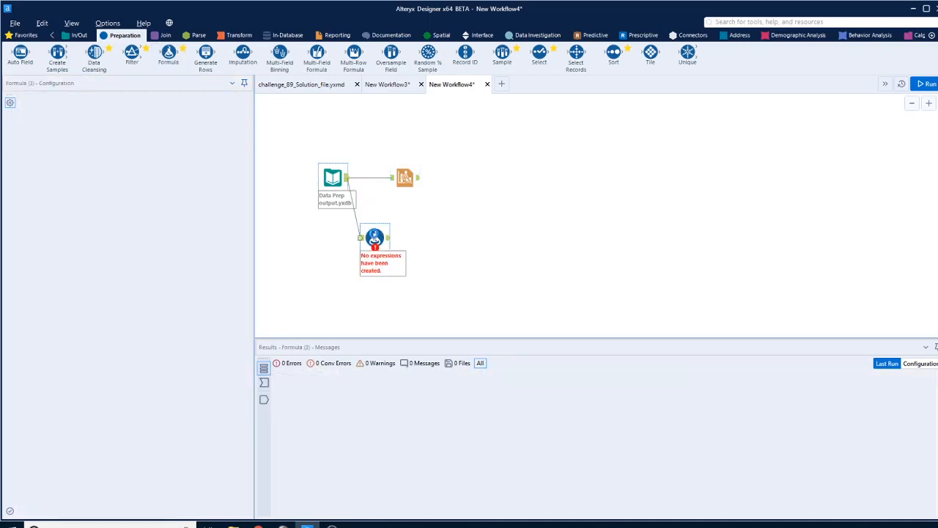
drag(374, 236, 415, 235)
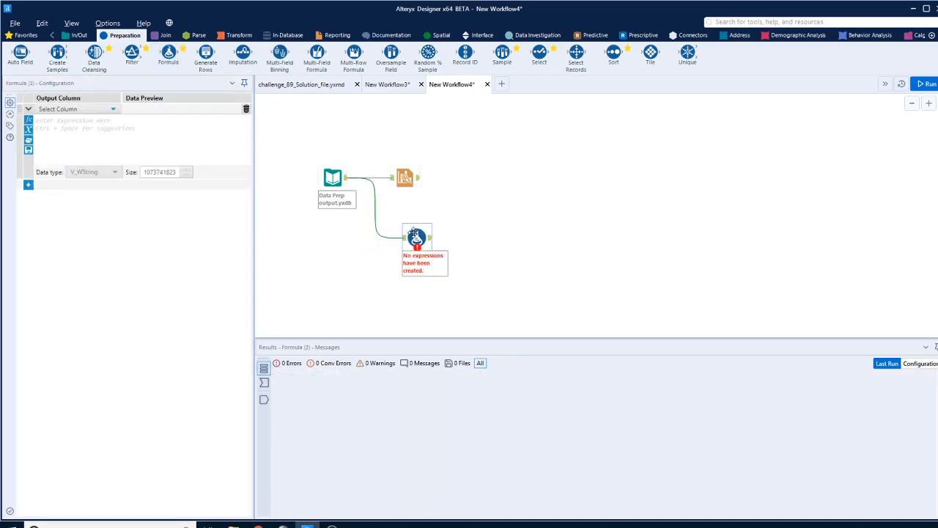
click(401, 237)
drag(578, 514, 865, 511)
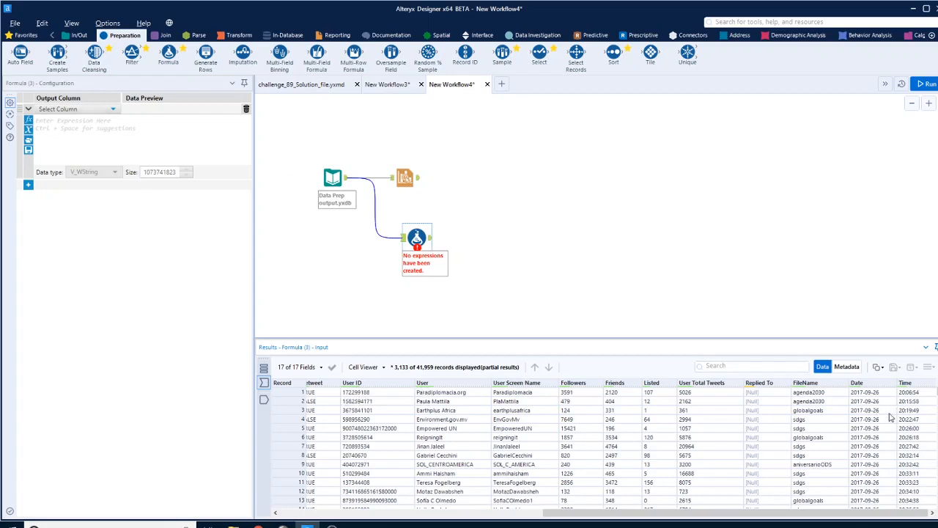
Step: Create a new DateTime output column in the Formula tool with the expression [Date]+ ' ' + [Time]
click(93, 110)
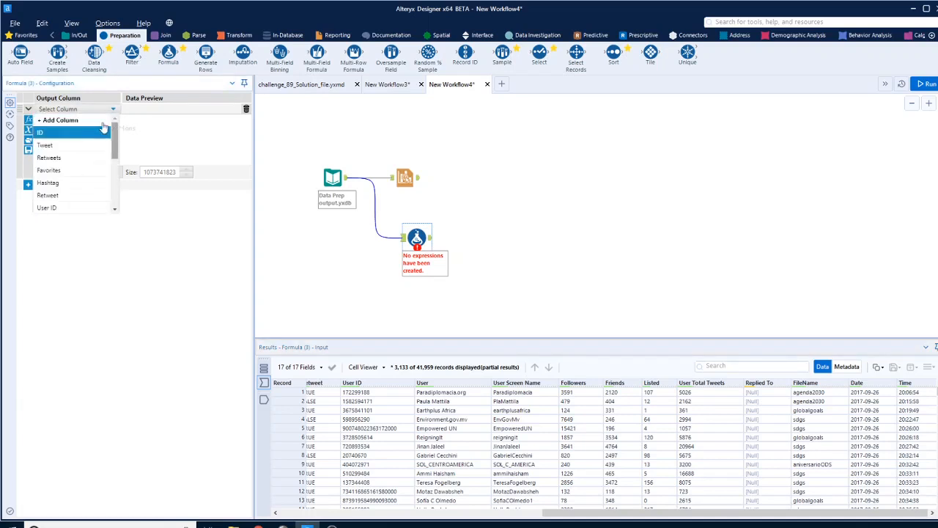
click(88, 119)
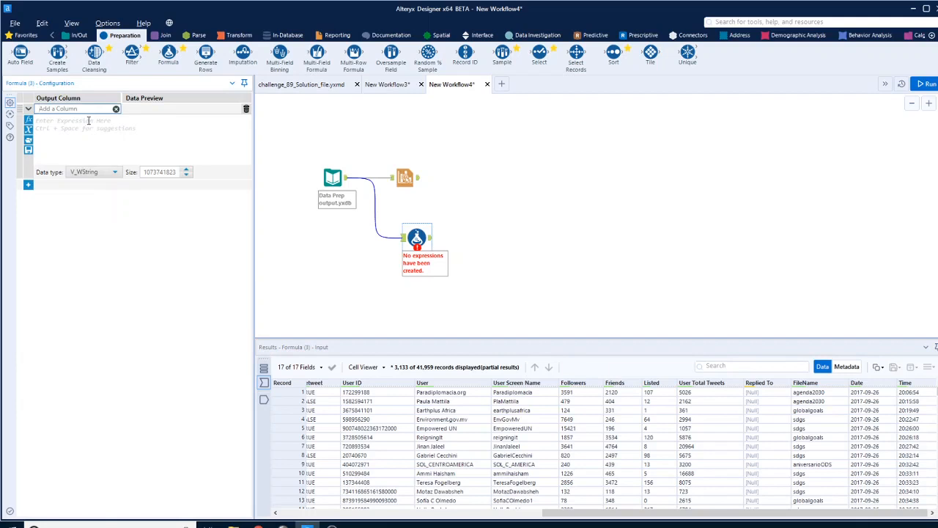
text(DateTime)
click(88, 120)
click(29, 120)
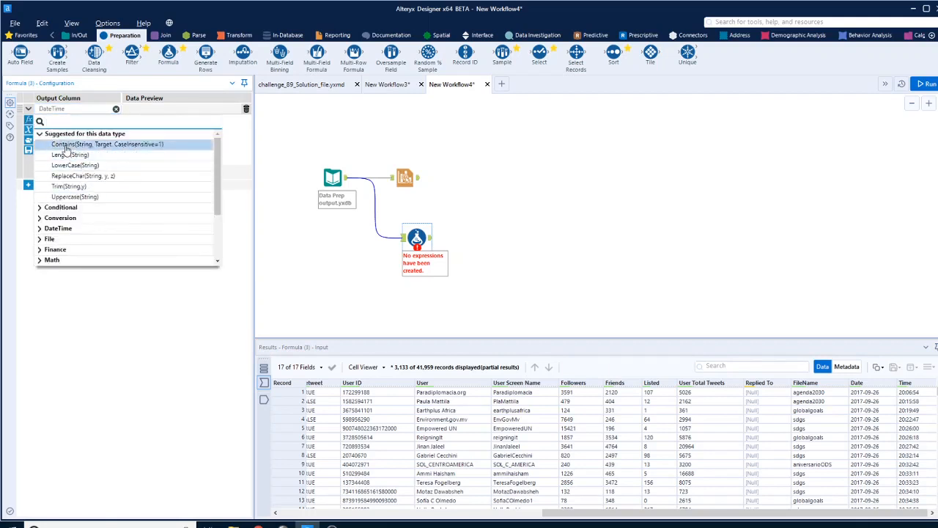
click(160, 117)
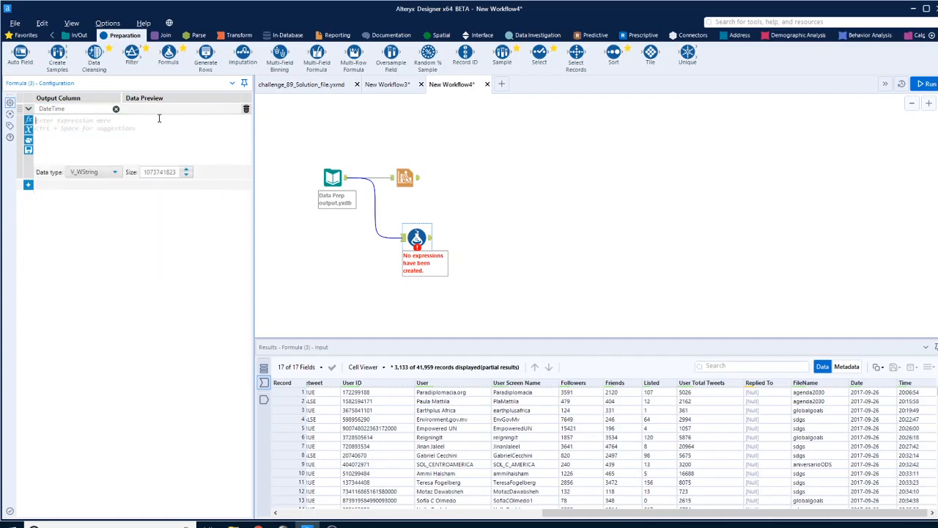
text([)
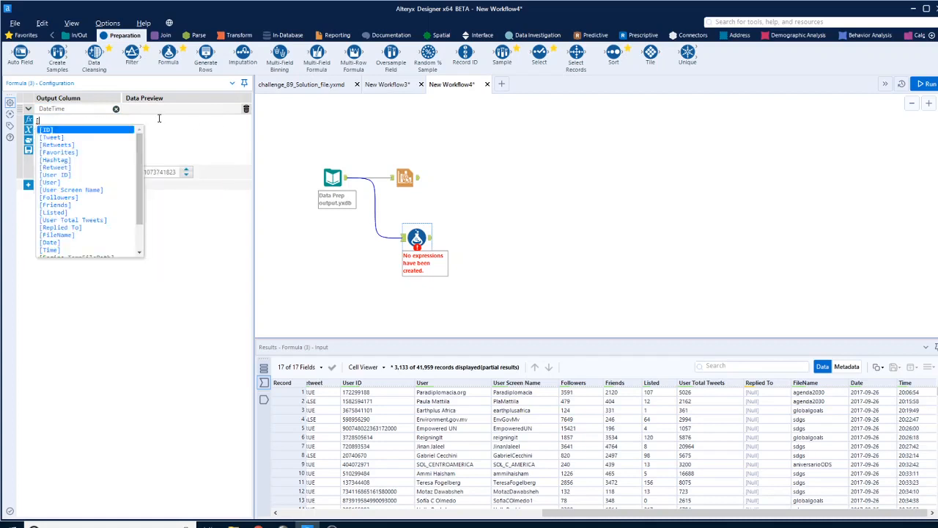
click(79, 250)
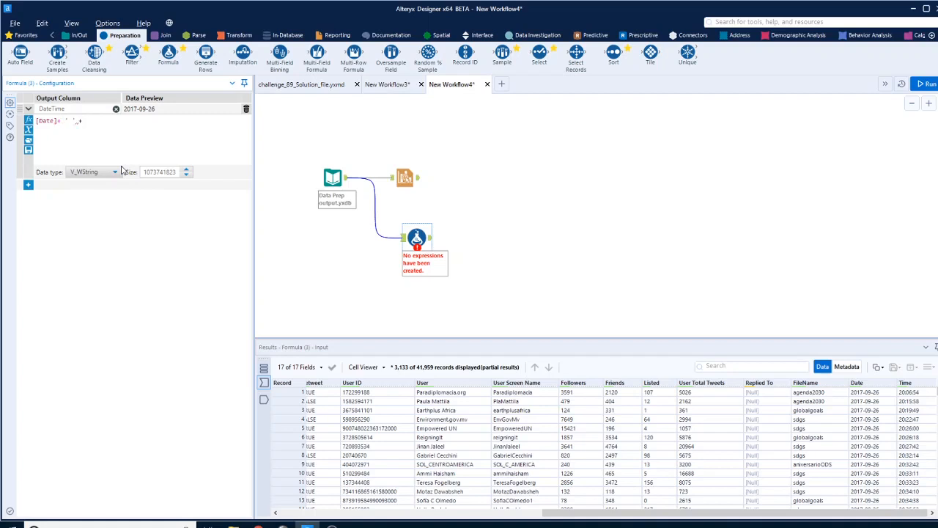
text(+ ' ' + [)
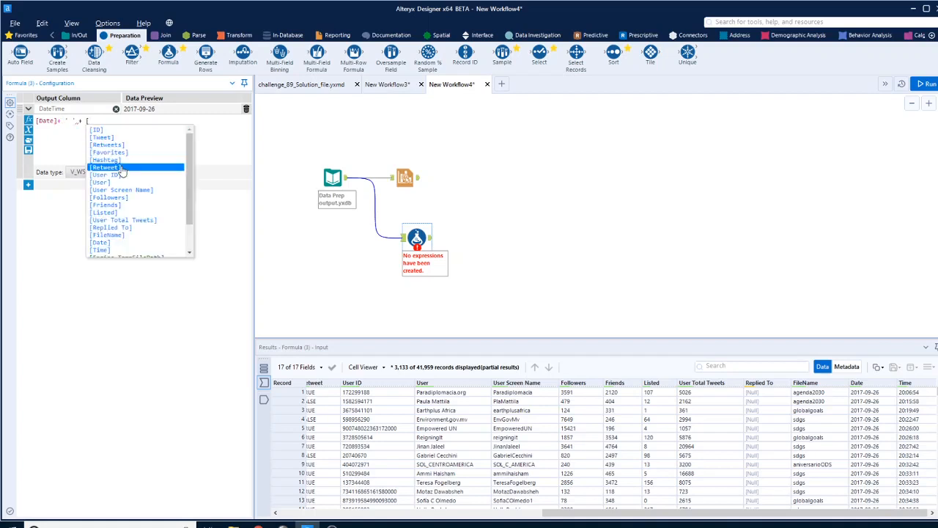
click(117, 246)
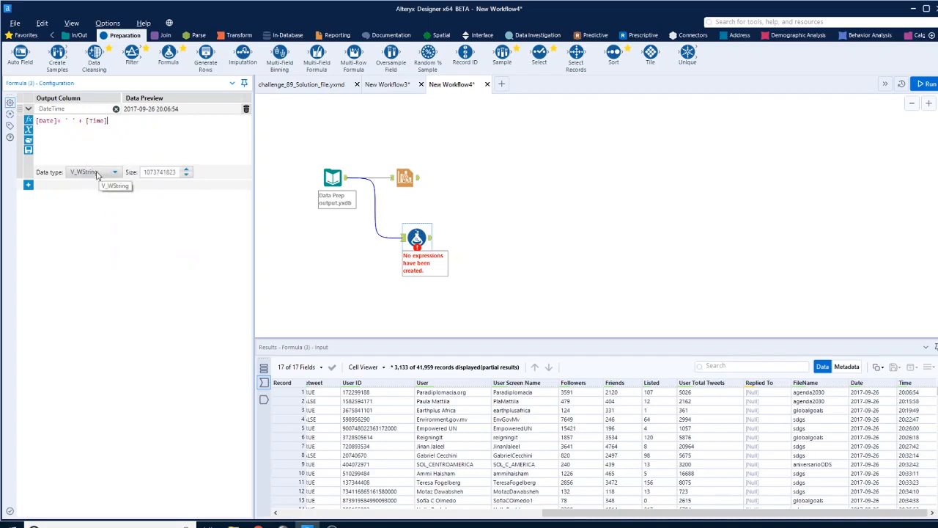
Step: Add a second expression that overwrites the DateTime column with Left([DateTime], 13)
click(28, 184)
click(71, 187)
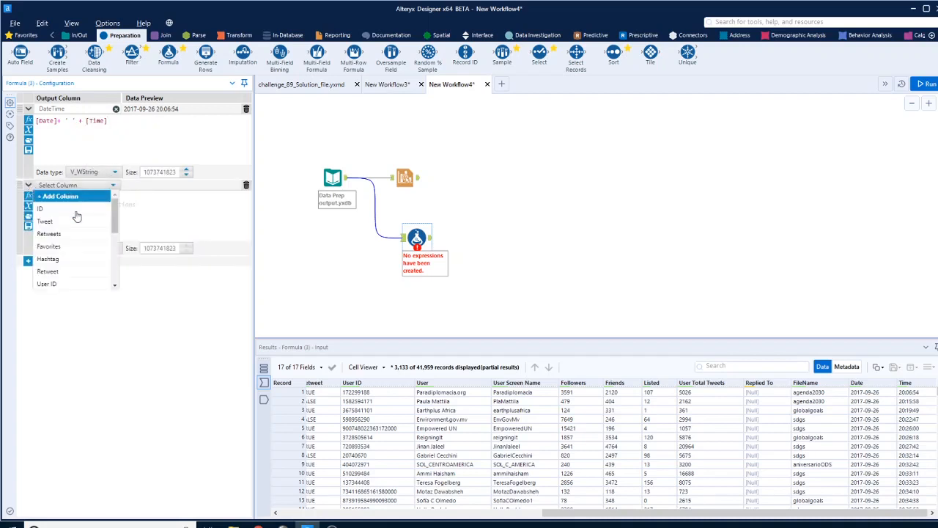
scroll(74, 220, down, 5)
click(64, 283)
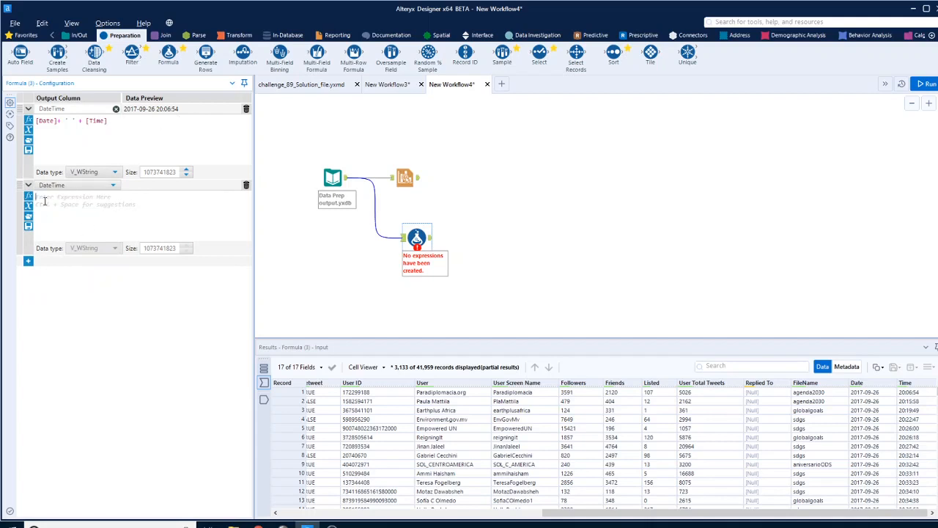
text(left)
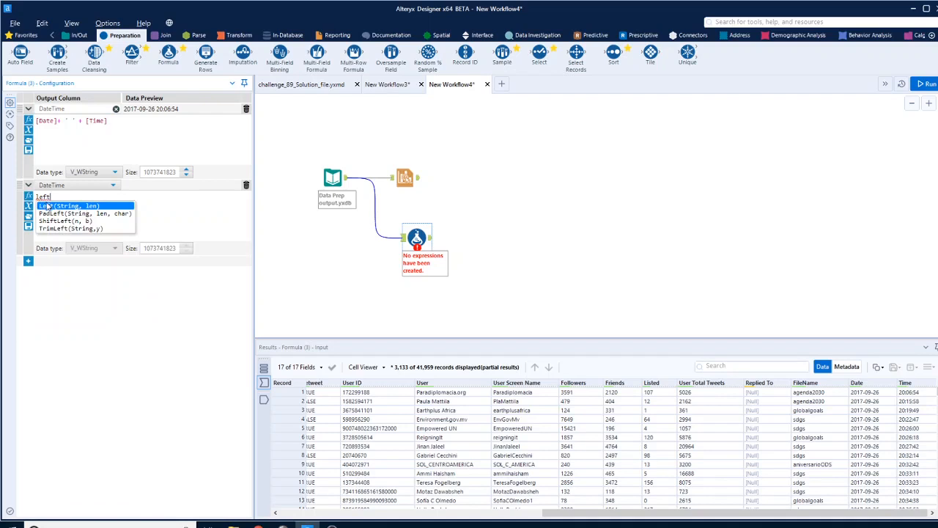
click(46, 207)
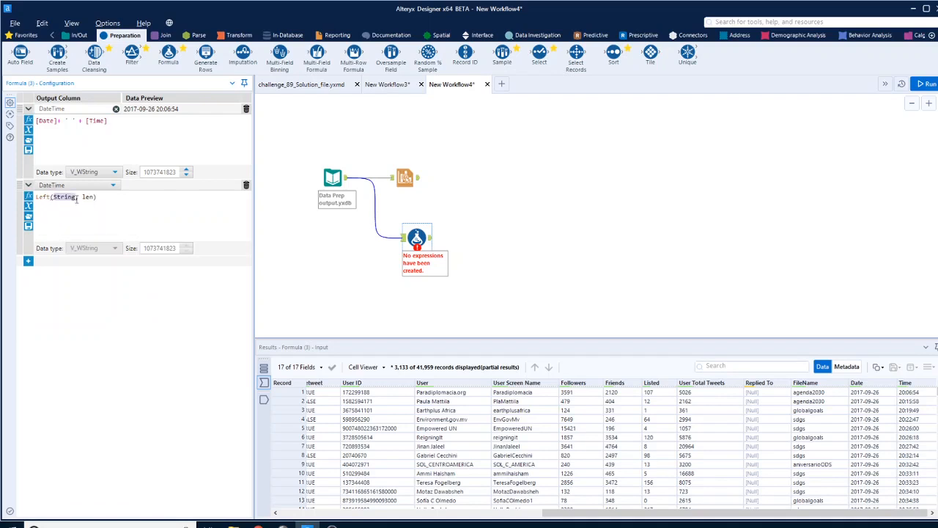
text([)
scroll(92, 236, down, 2)
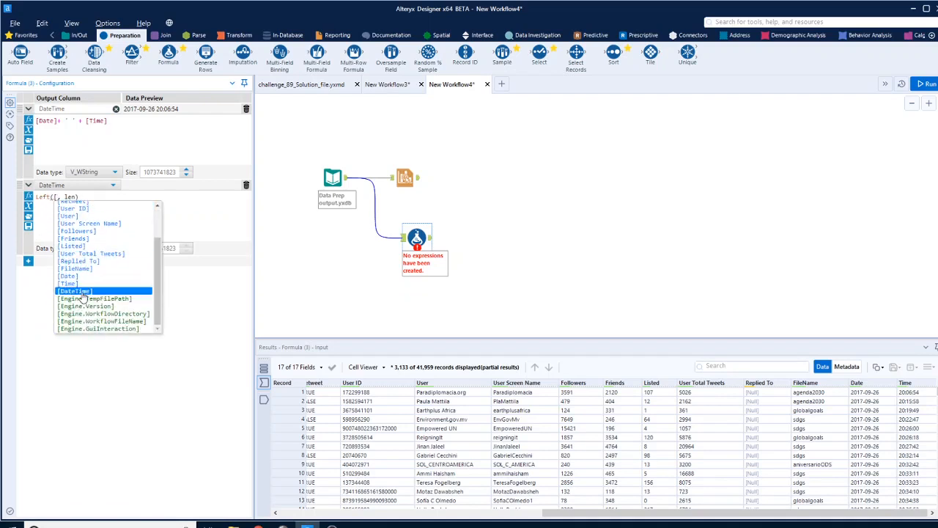
click(80, 292)
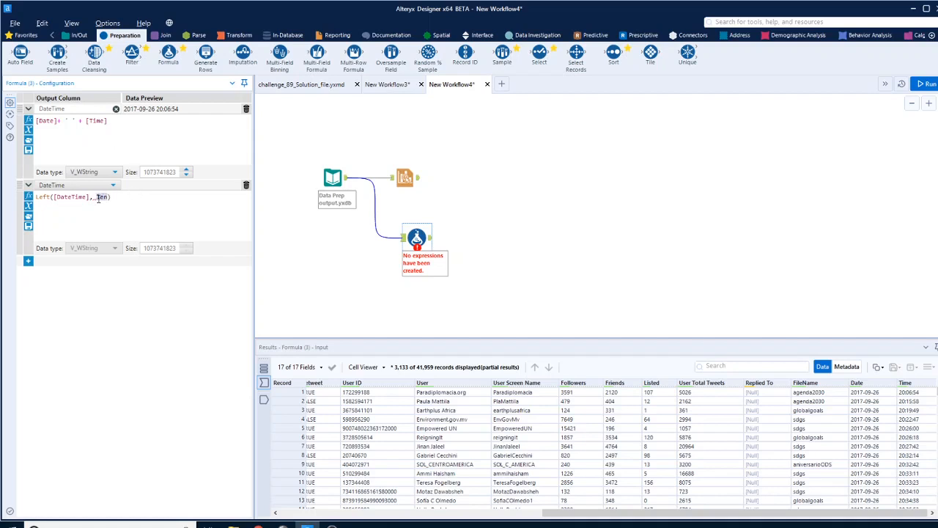
text(13)
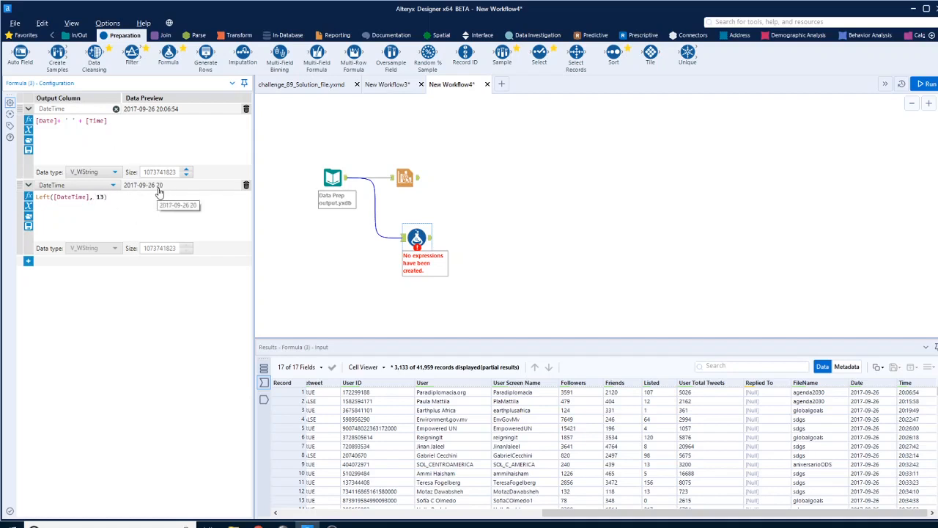
click(577, 252)
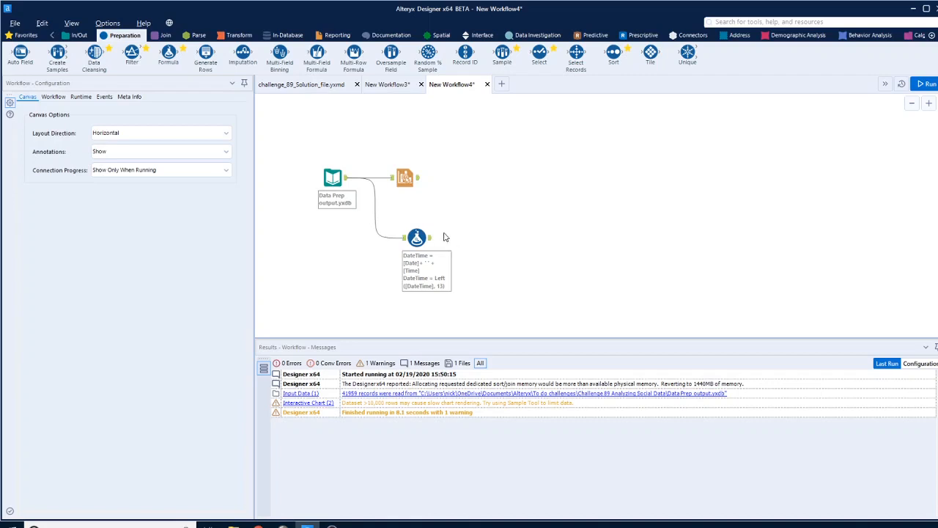
Step: Add a Summarize tool after the Formula tool and group by FileName and DateTime
click(238, 35)
drag(168, 53, 478, 233)
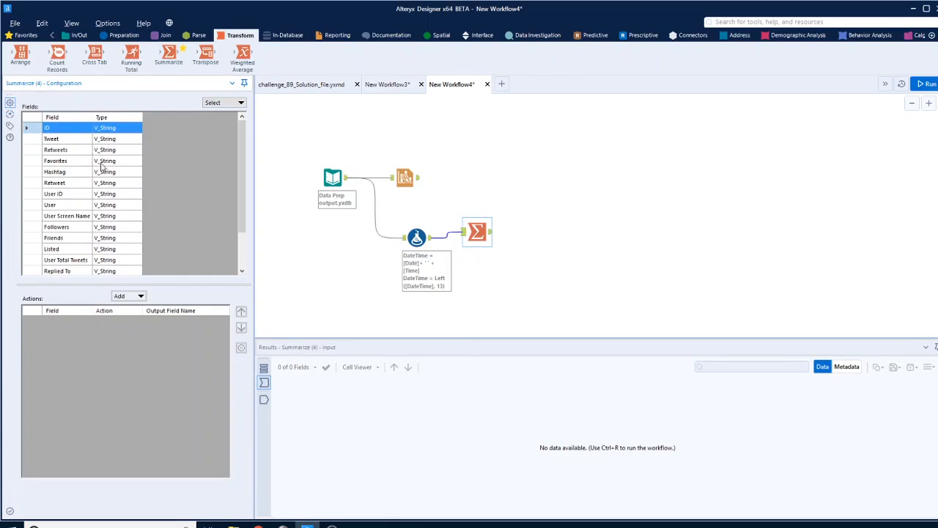
scroll(77, 214, down, 3)
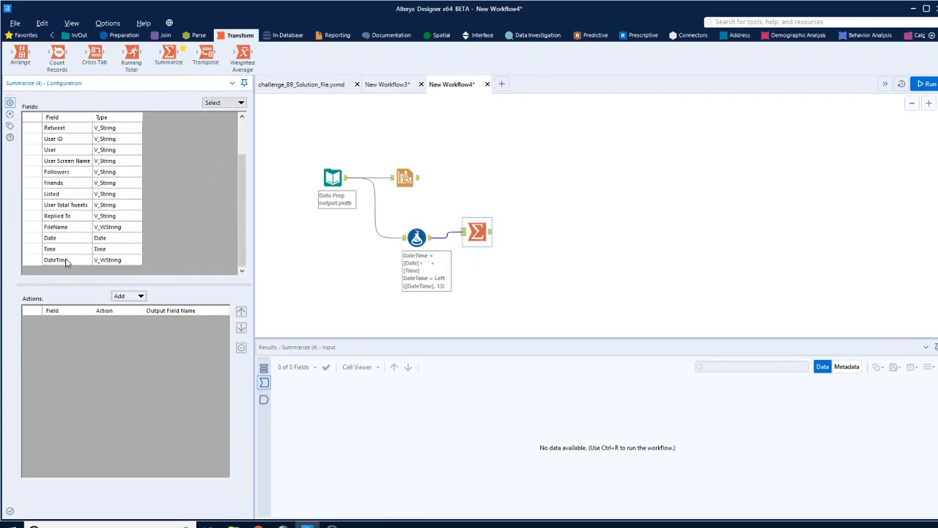
click(64, 229)
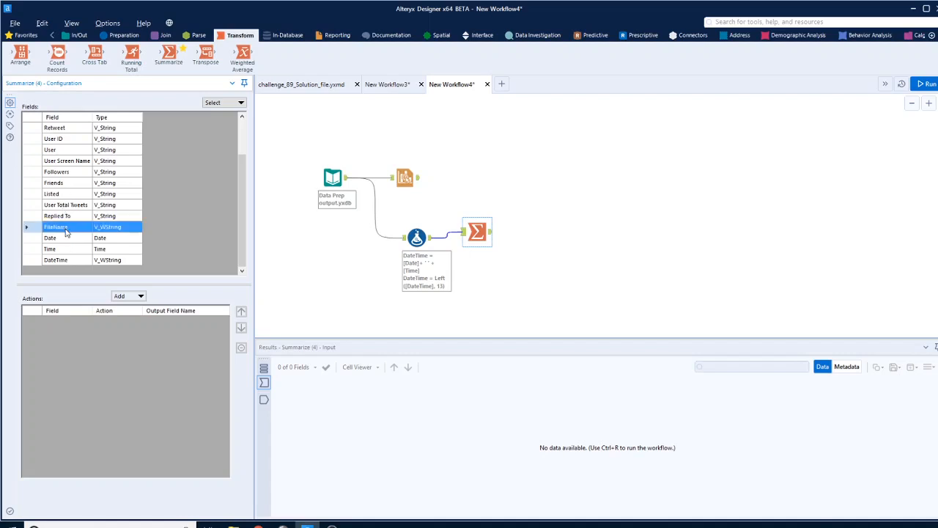
click(140, 295)
click(147, 309)
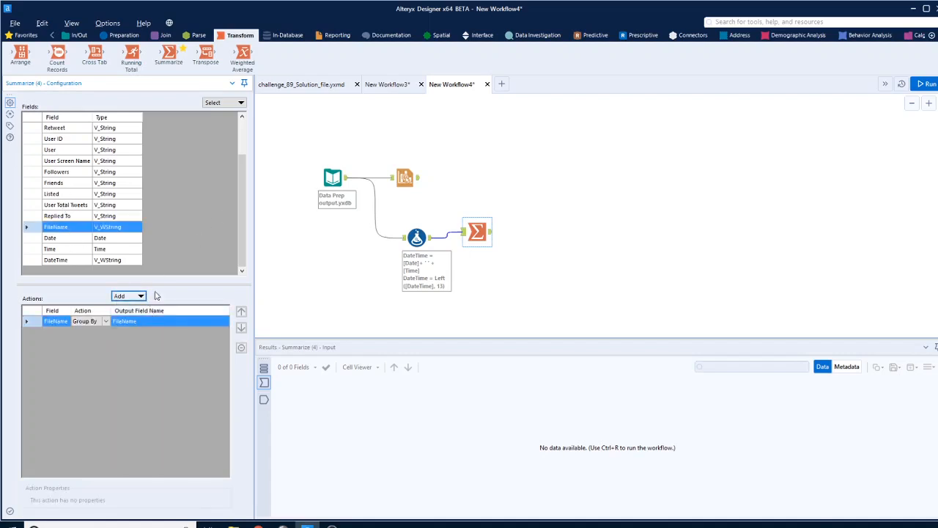
click(65, 260)
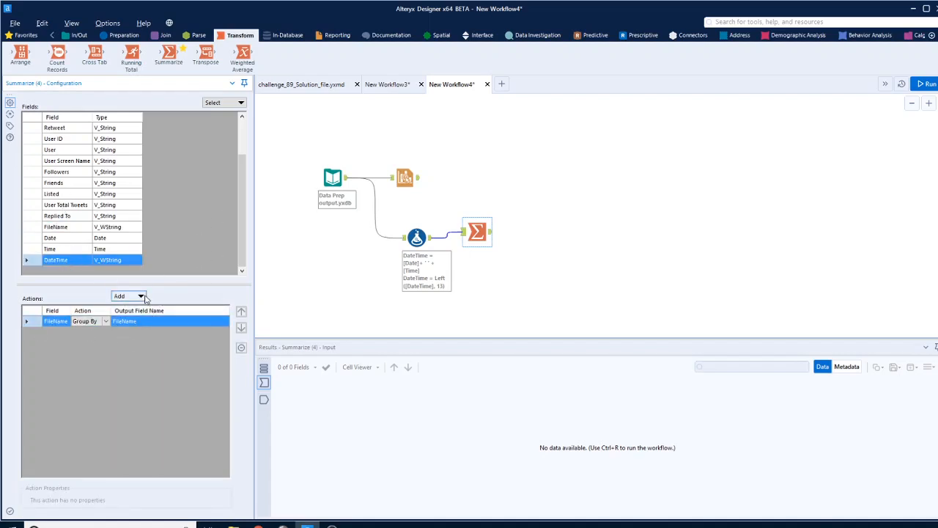
click(144, 297)
click(146, 308)
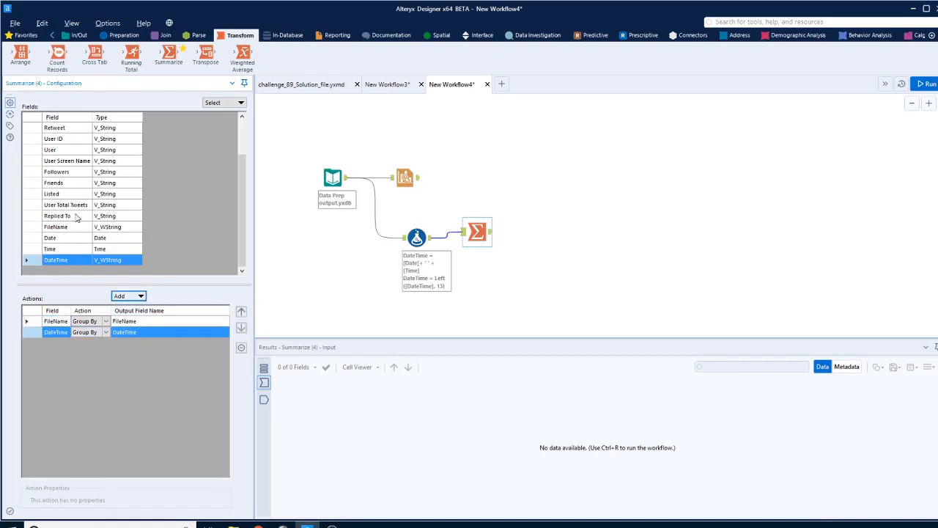
Step: Add a Count action on the ID field to the Summarize tool
scroll(79, 250, up, 2)
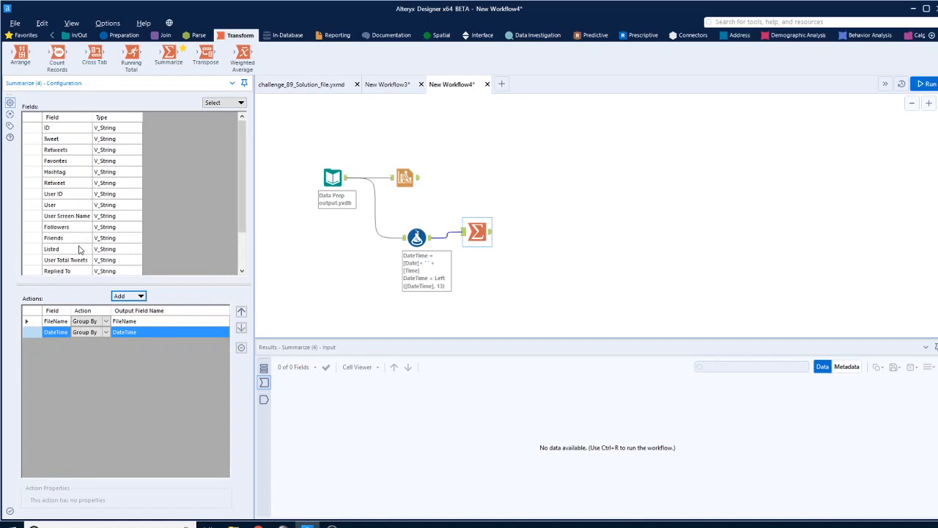
click(72, 130)
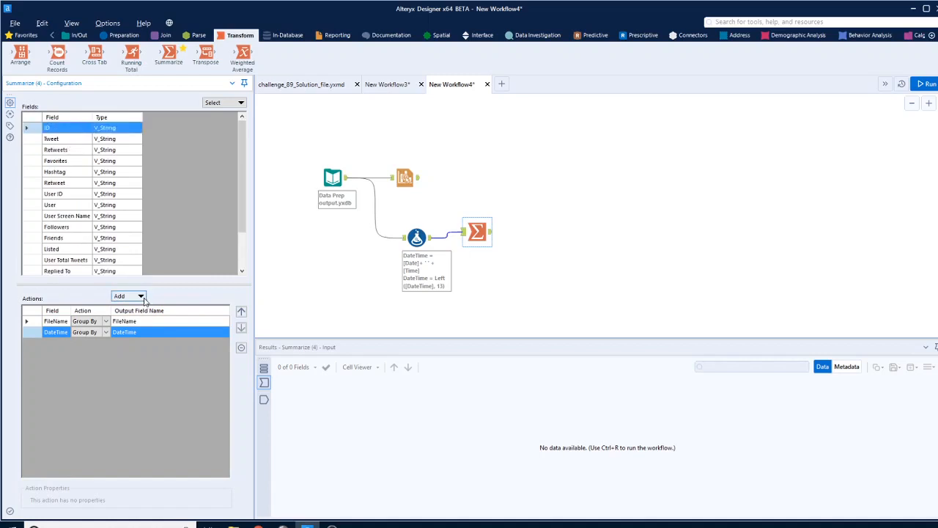
click(142, 297)
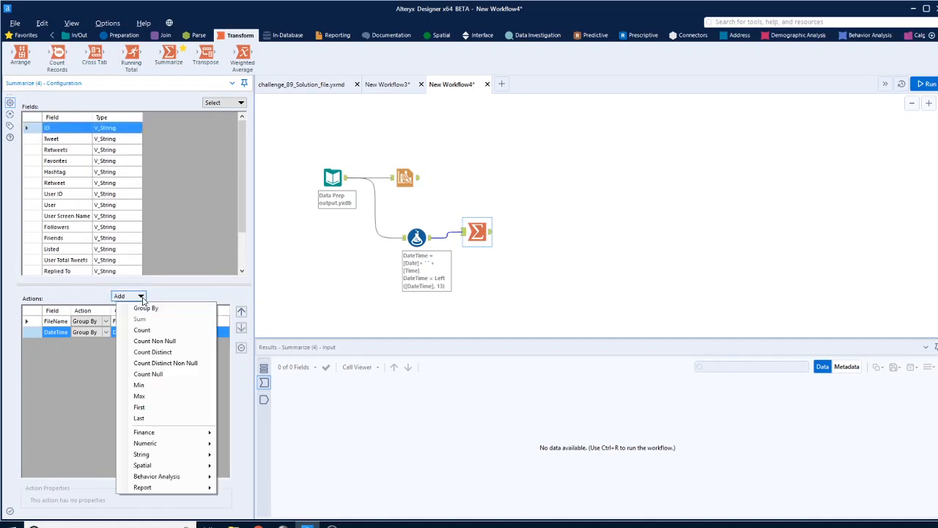
click(151, 330)
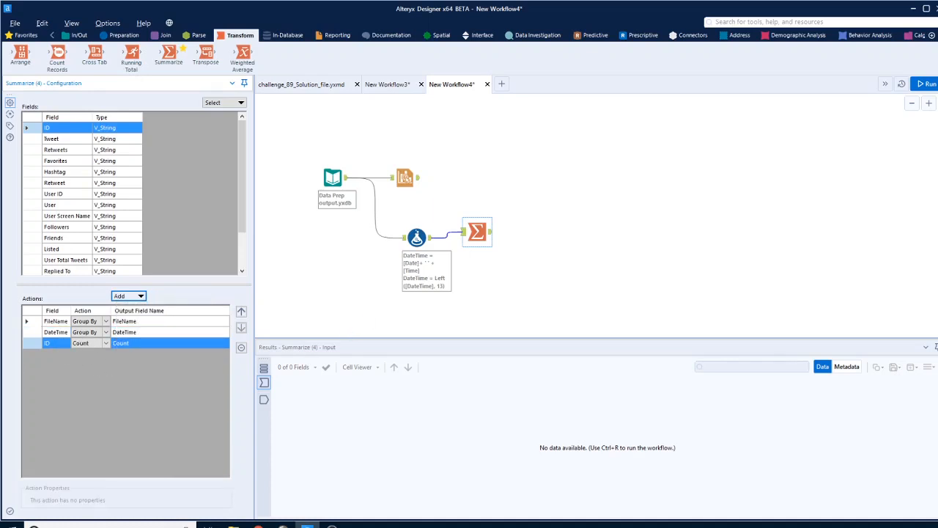
Step: Run the workflow and review the Summarize output's counts per FileName and DateTime
click(926, 83)
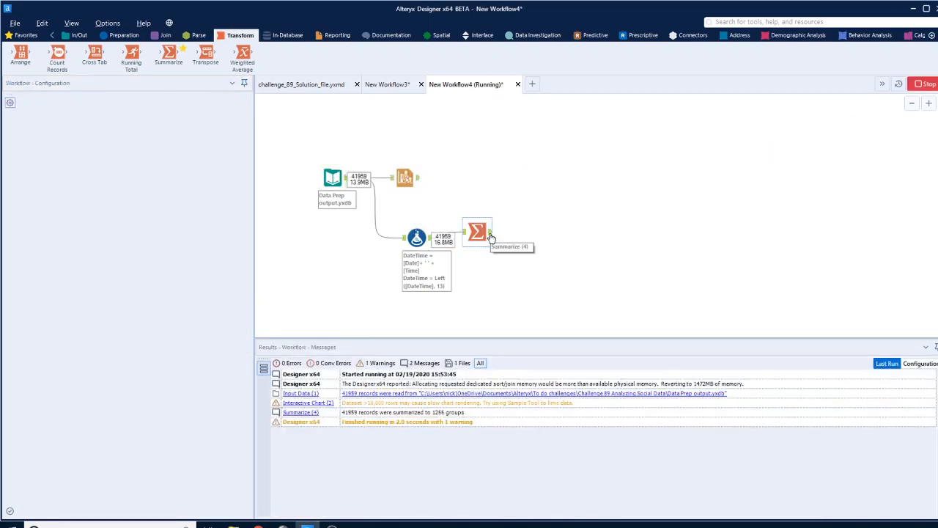
click(483, 234)
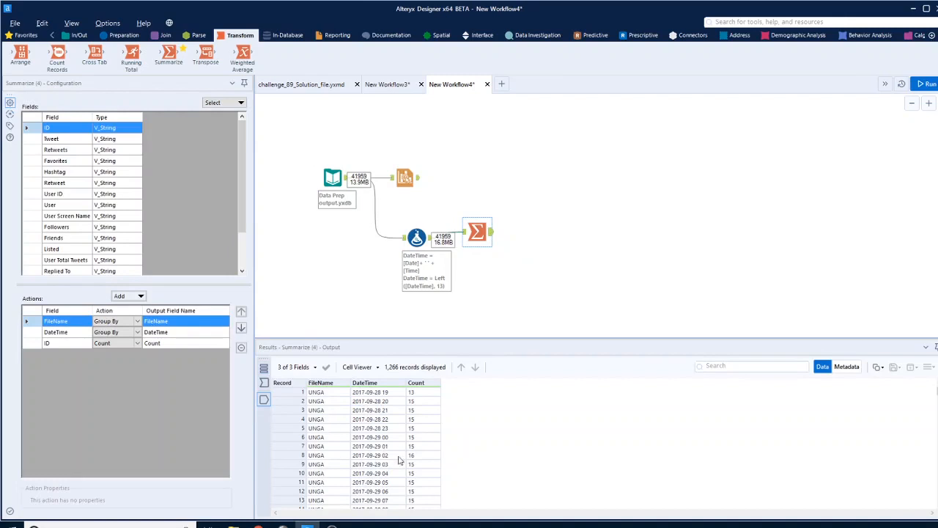
scroll(396, 425, down, 13)
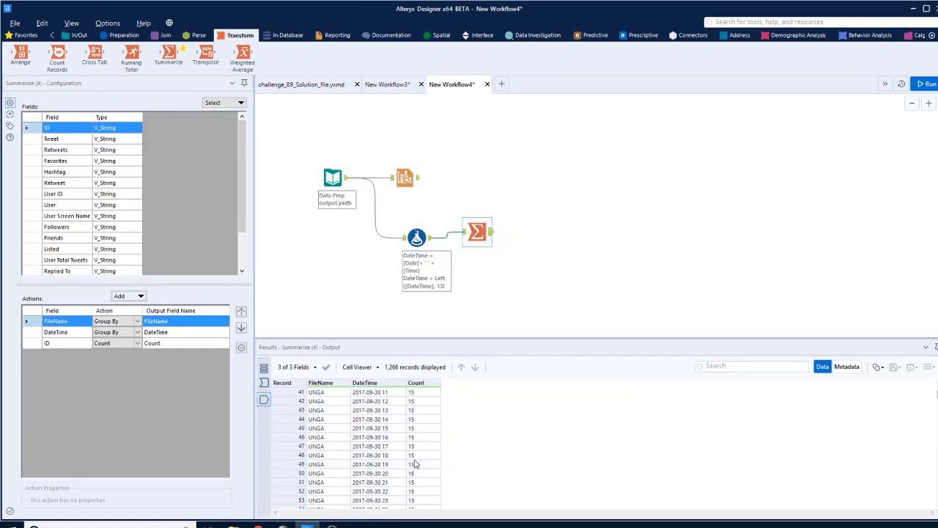
scroll(414, 463, up, 7)
Step: Attach an Interactive Chart tool to the Summarize output and add a chart layer of type Area
click(339, 36)
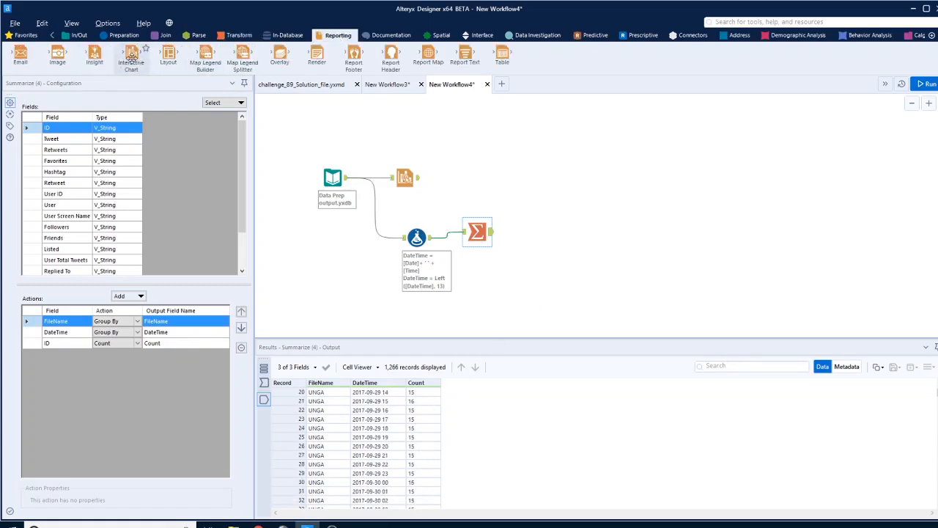
drag(131, 55, 538, 233)
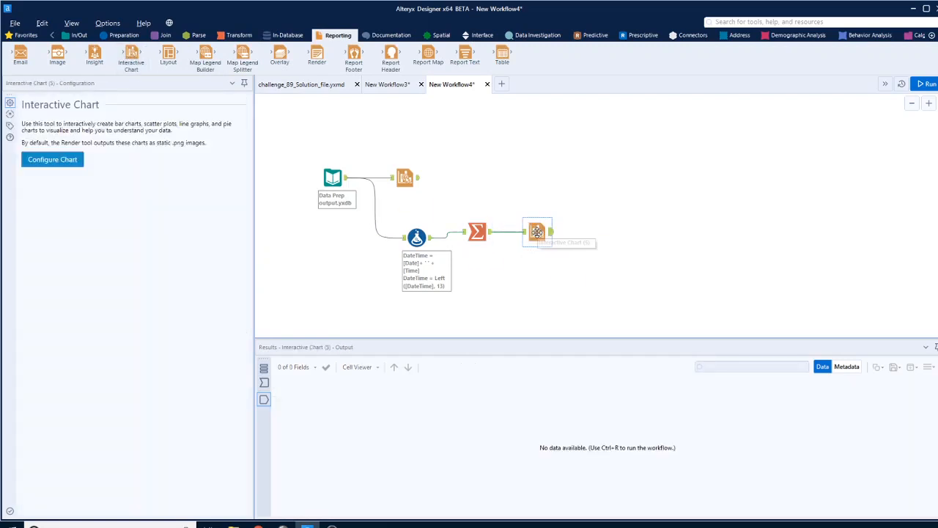
click(75, 162)
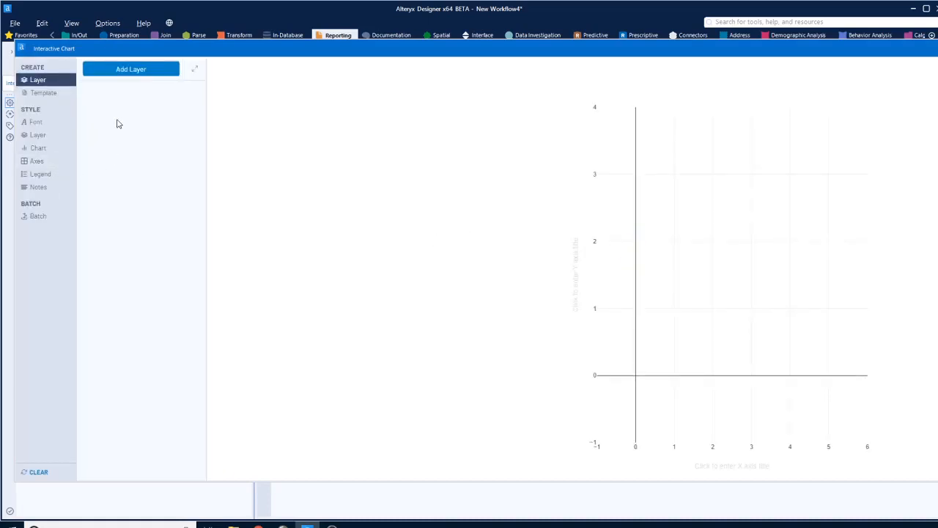
click(132, 70)
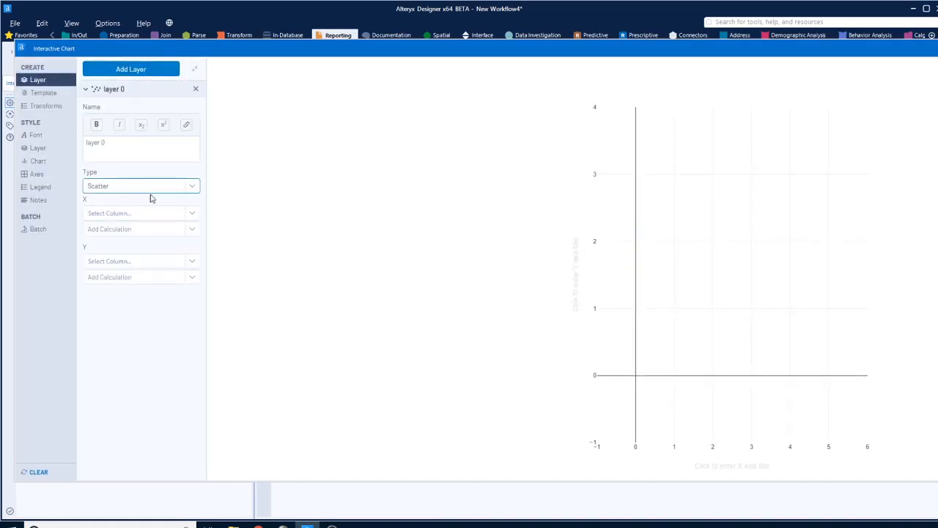
click(192, 188)
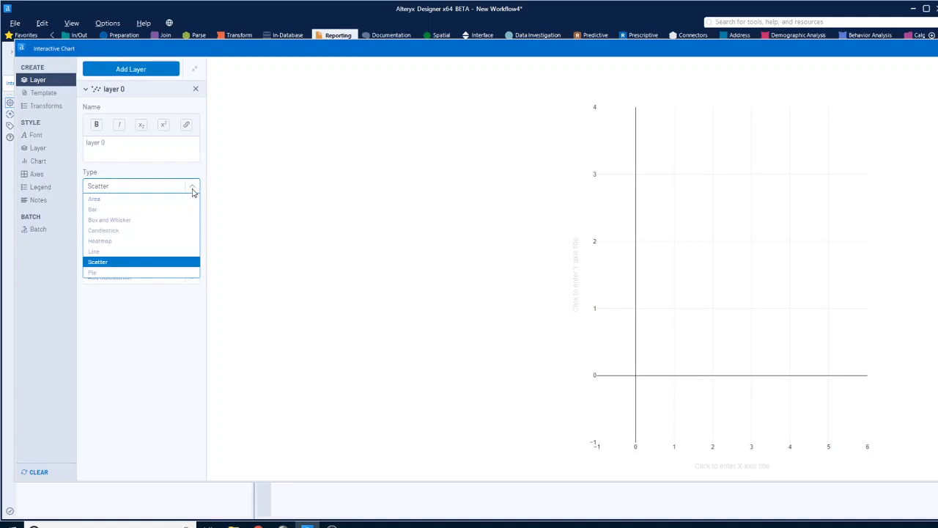
click(160, 200)
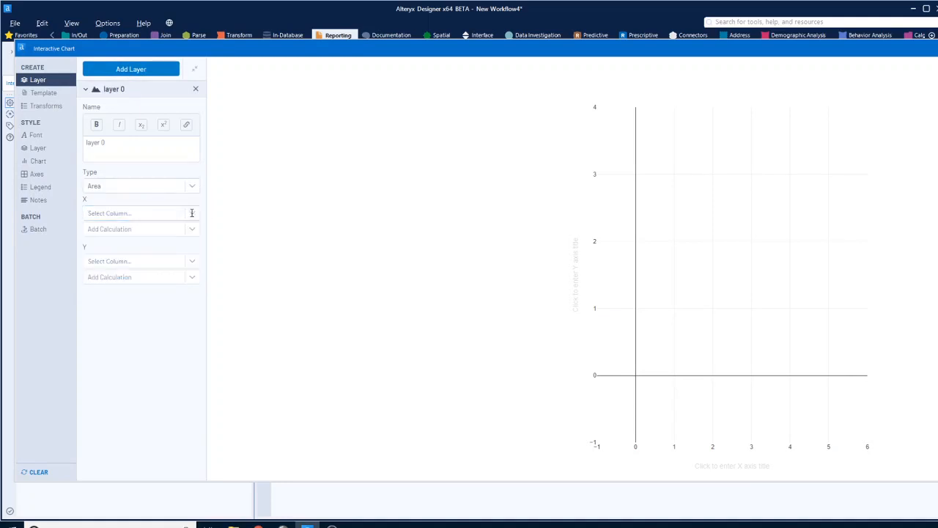
Step: Plot DateTime on X and Count on Y in the area layer and close the chart configuration
click(192, 212)
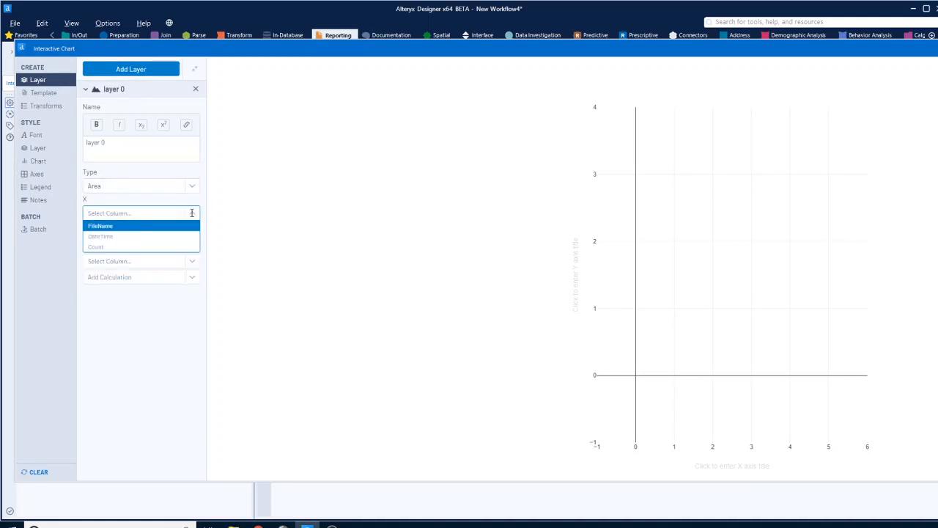
click(162, 237)
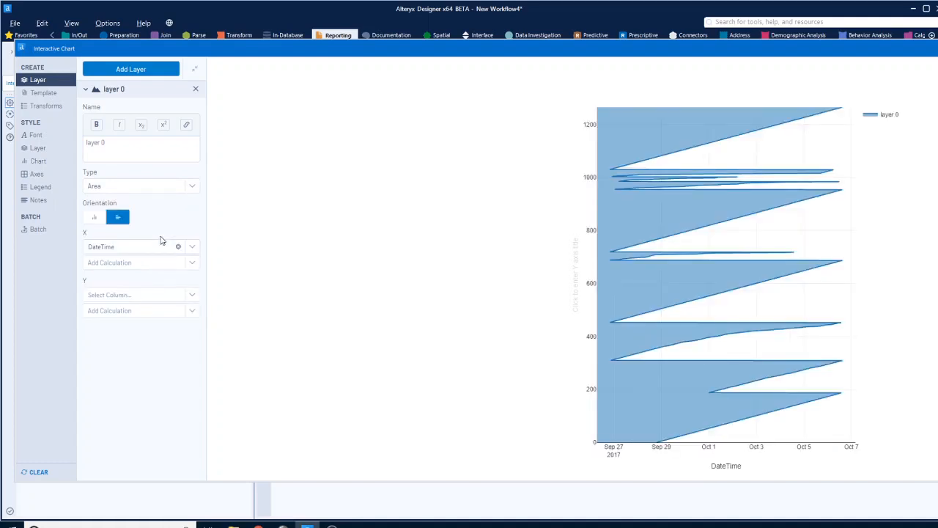
click(191, 295)
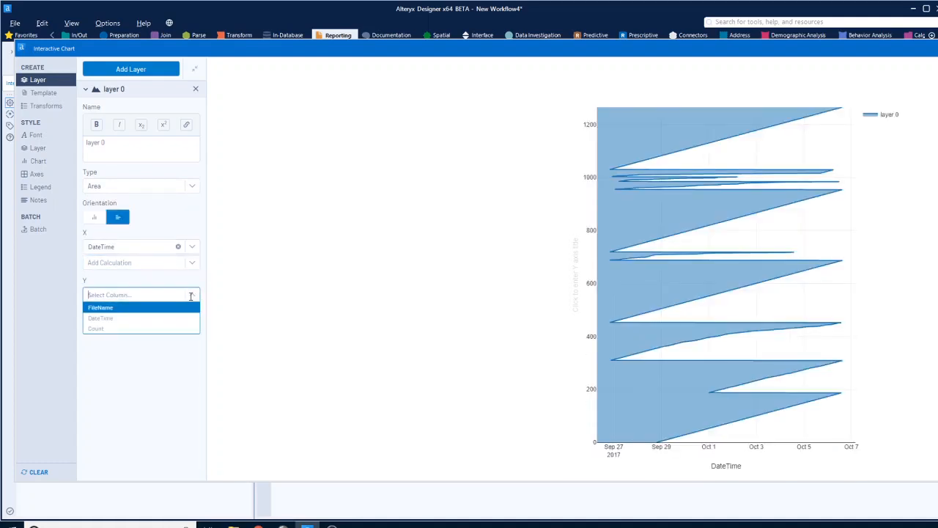
click(138, 329)
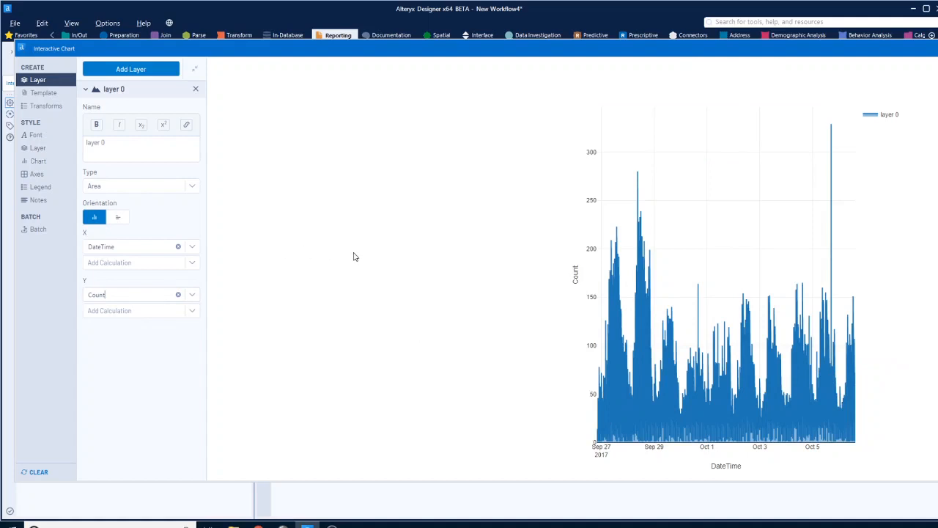
key(alt+F4)
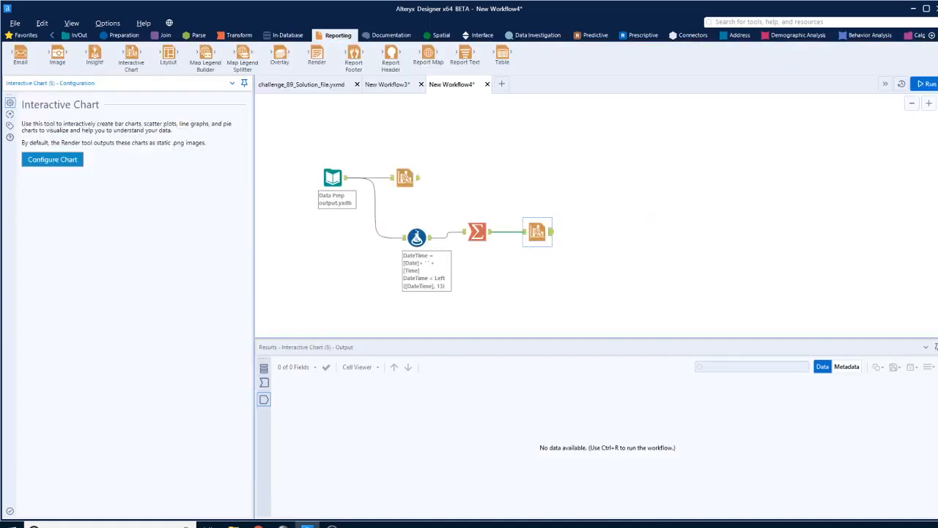
Step: Duplicate the area Interactive Chart tool and connect the copy to the Summarize output, below the original
drag(613, 267, 517, 206)
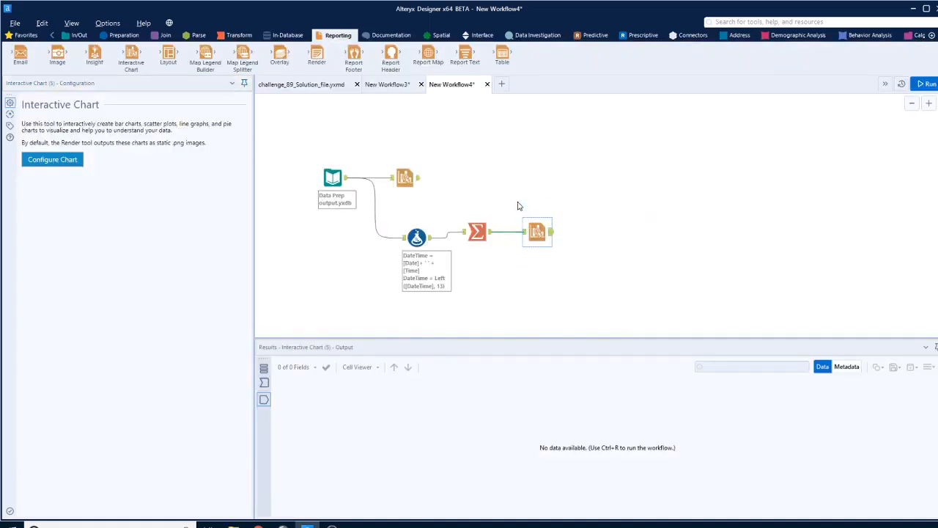
key(ctrl+z)
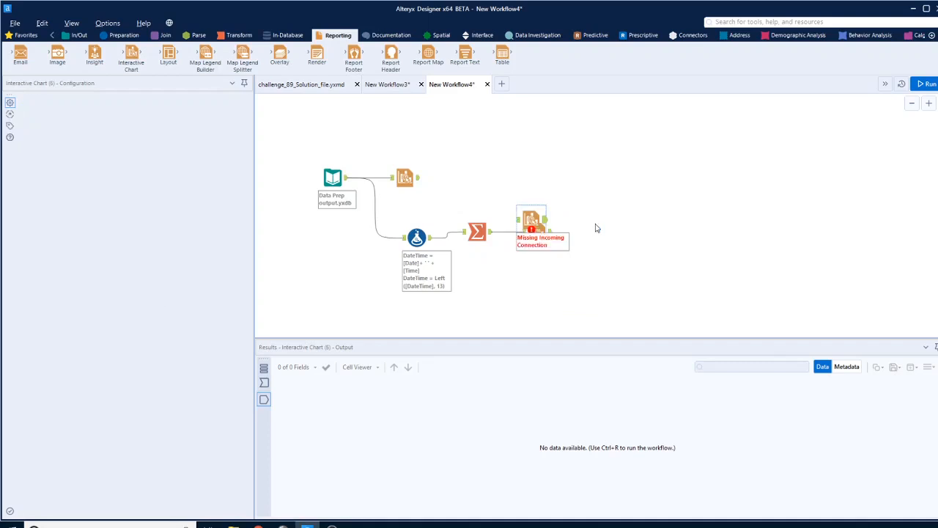
drag(535, 221, 538, 269)
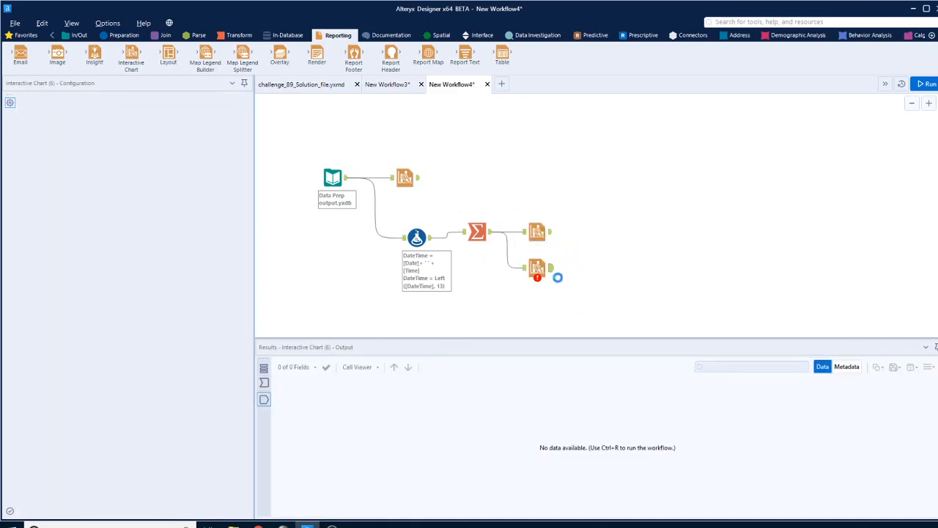
Step: Turn on batched charts grouped by FileName in the copied Interactive Chart and page through the resulting charts
click(70, 163)
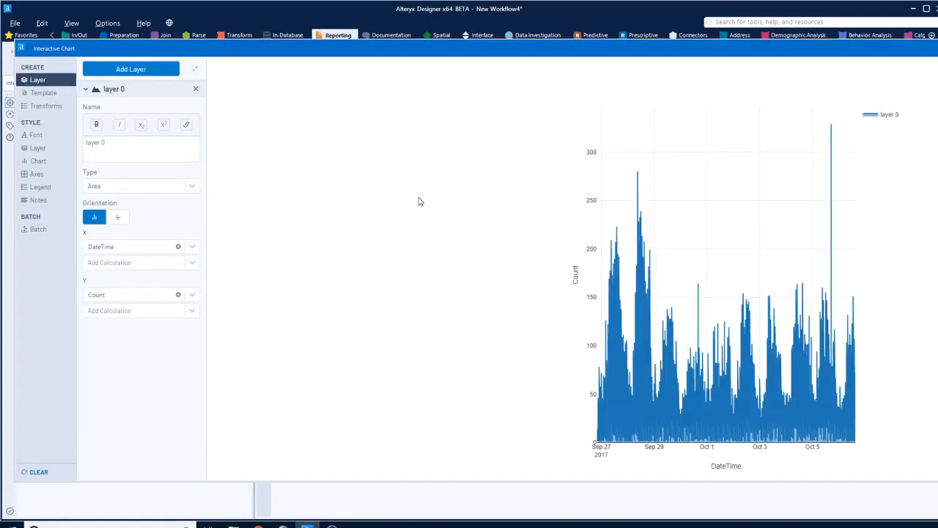
click(37, 232)
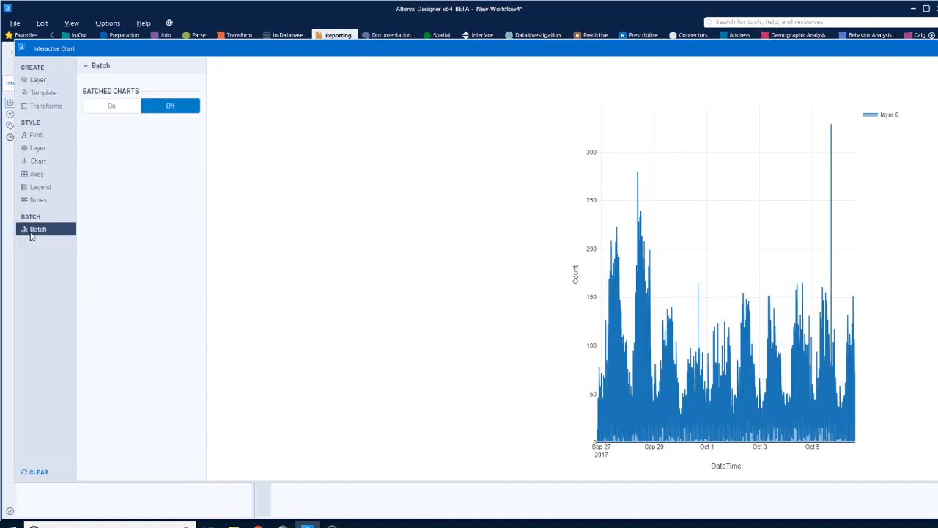
click(113, 108)
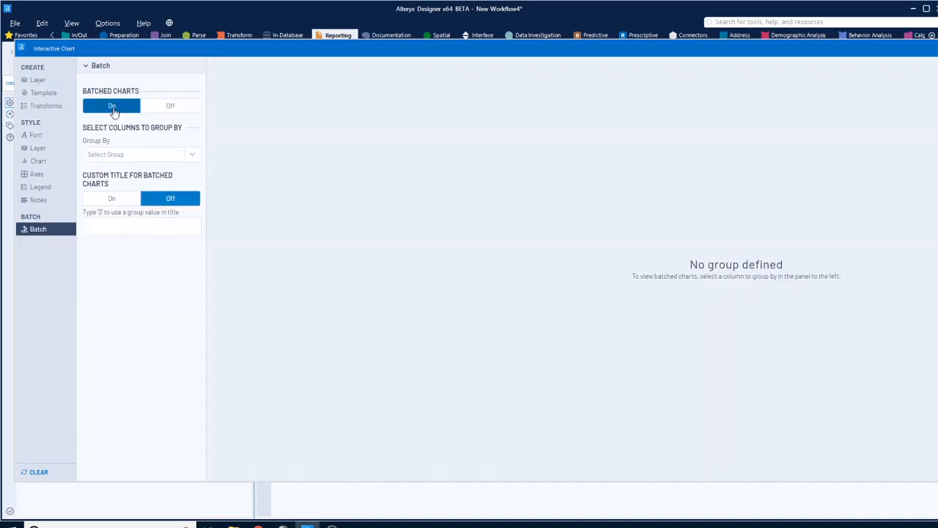
click(193, 156)
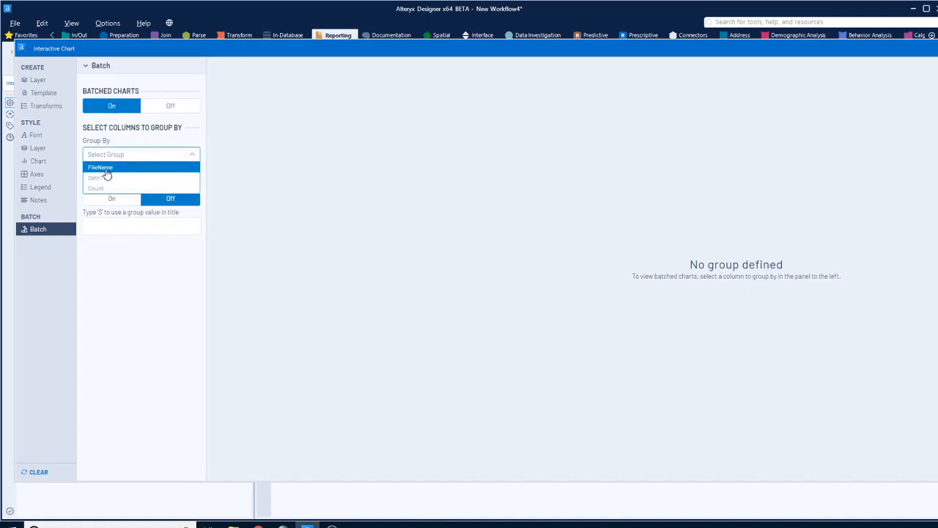
click(107, 172)
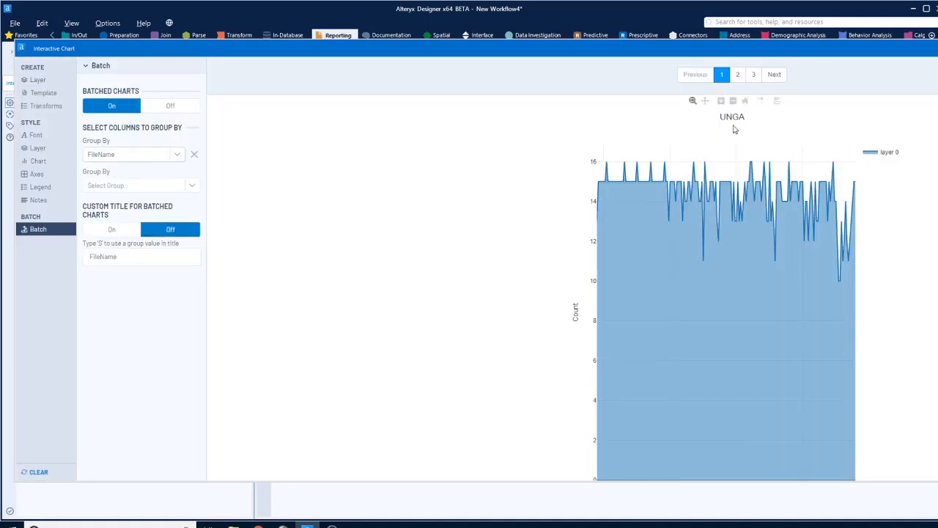
click(779, 75)
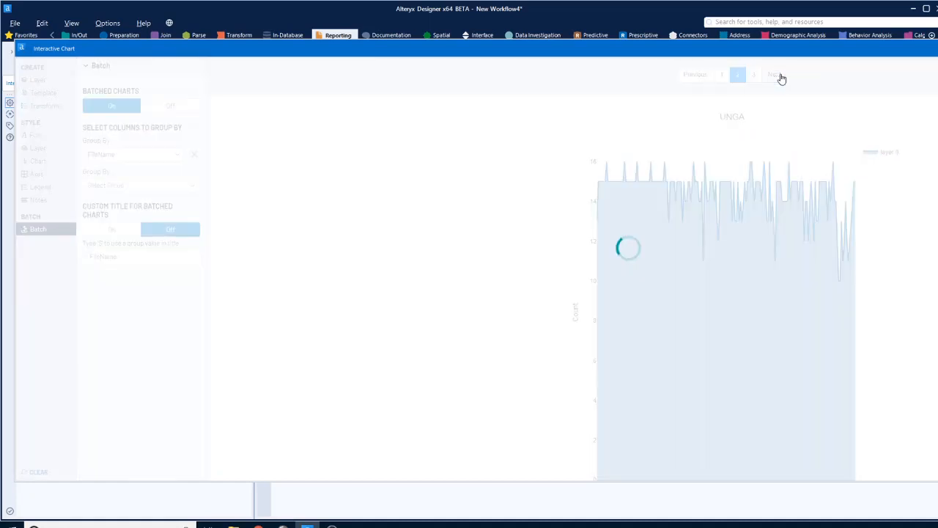
click(775, 76)
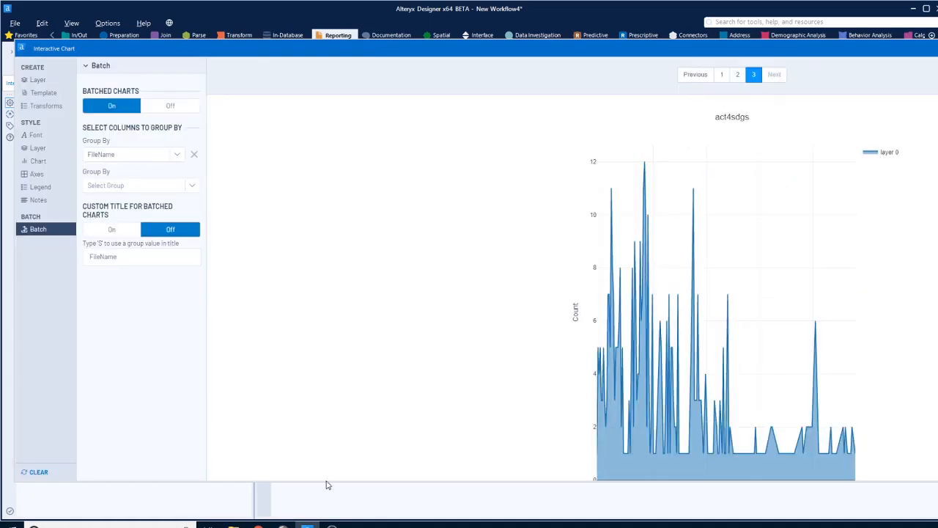
click(937, 49)
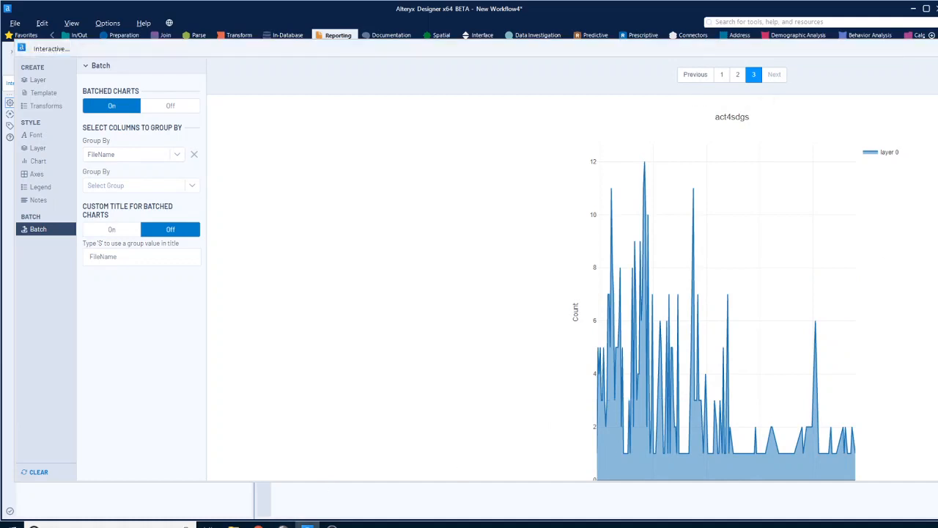
Step: Add a Union tool and connect the outputs of all three Interactive Chart tools to it
click(164, 35)
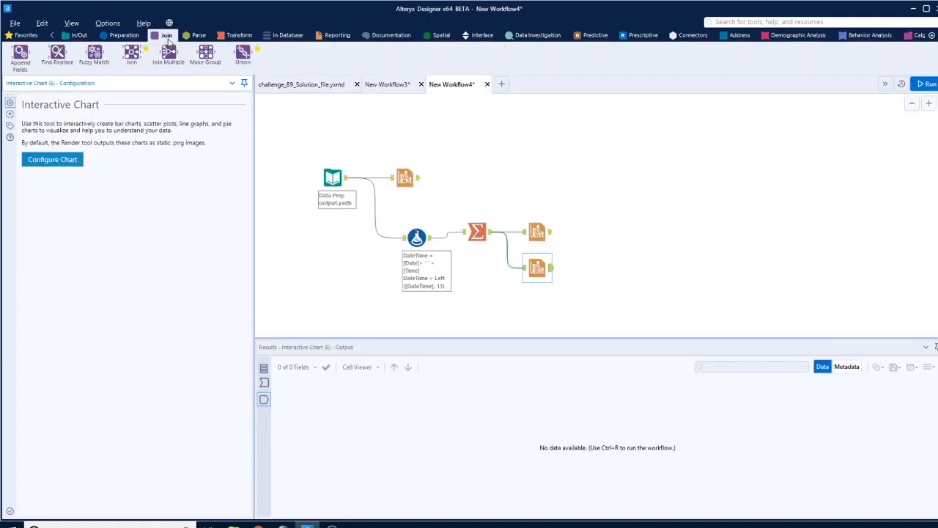
drag(243, 52, 719, 166)
click(419, 181)
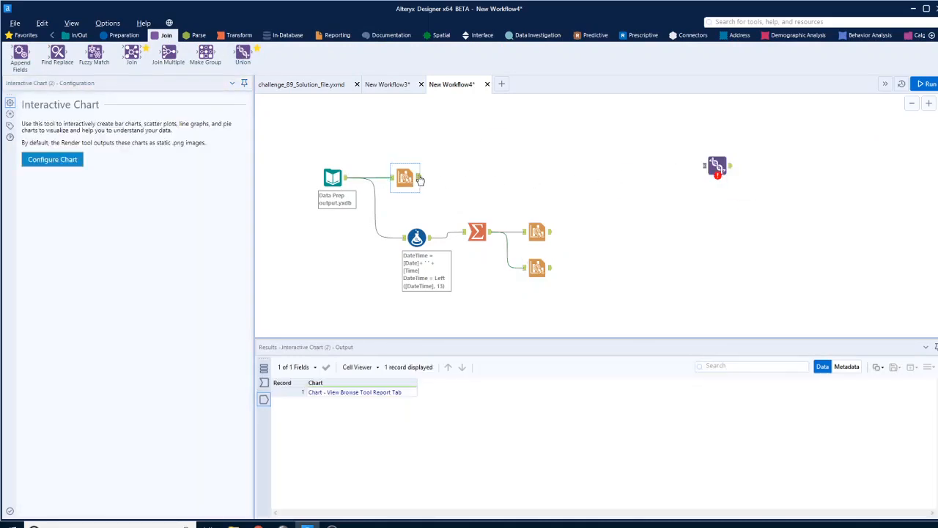
drag(419, 180, 705, 166)
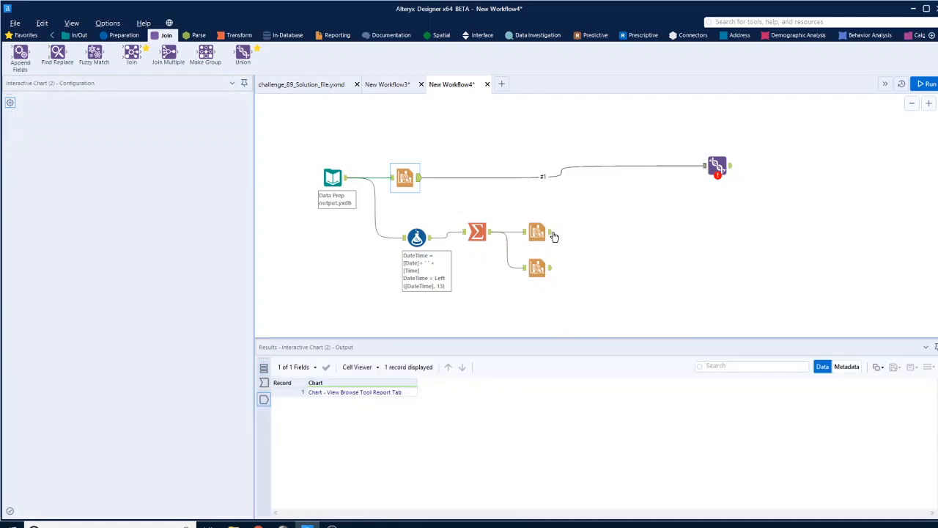
drag(555, 237, 706, 167)
click(551, 271)
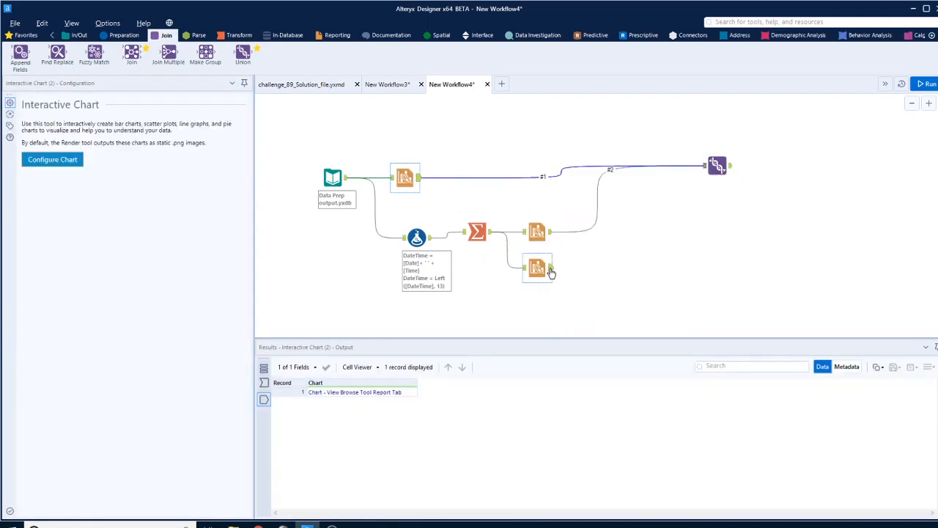
drag(552, 272, 735, 176)
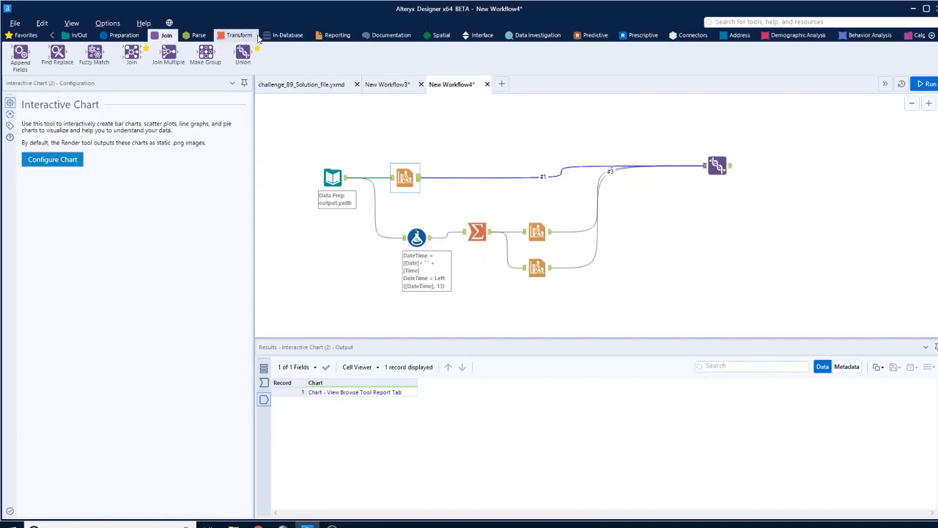
Step: Attach a Render tool to the Union output and set its output mode to Temporary HTML File
click(335, 36)
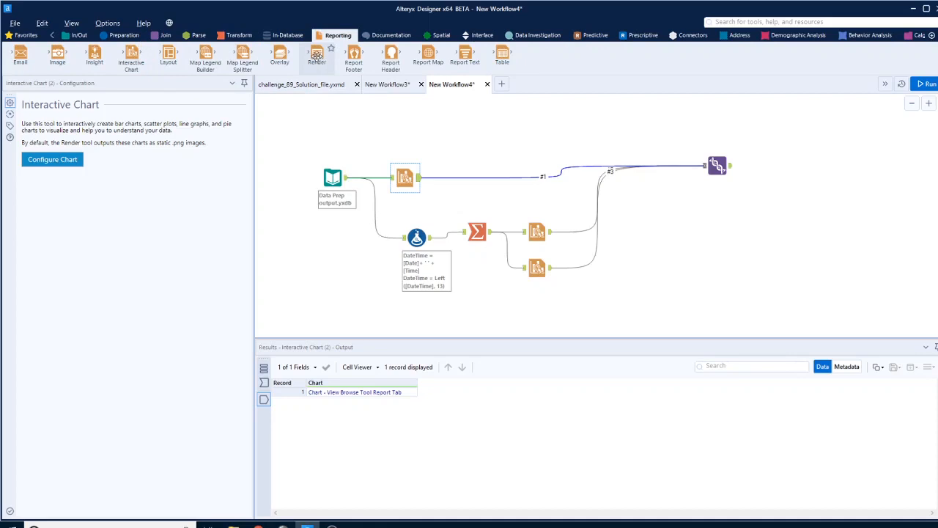
drag(317, 58, 770, 166)
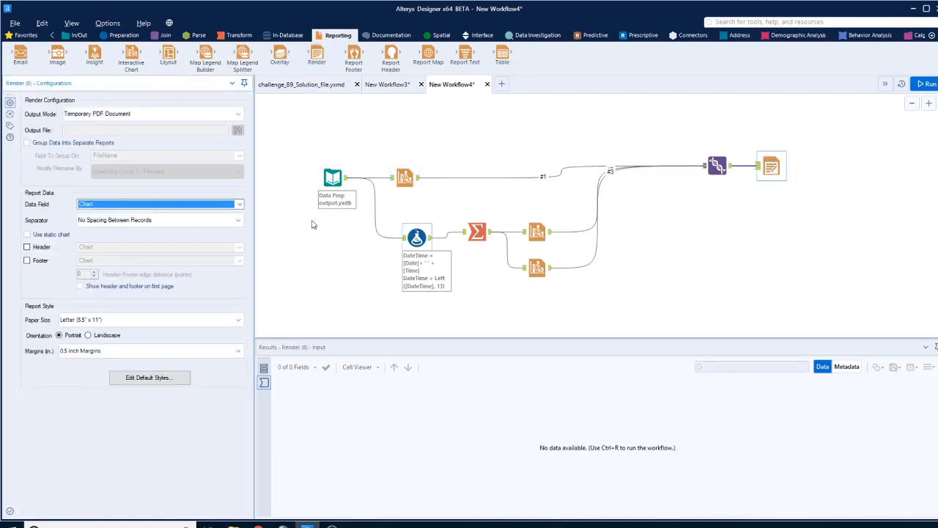
click(239, 117)
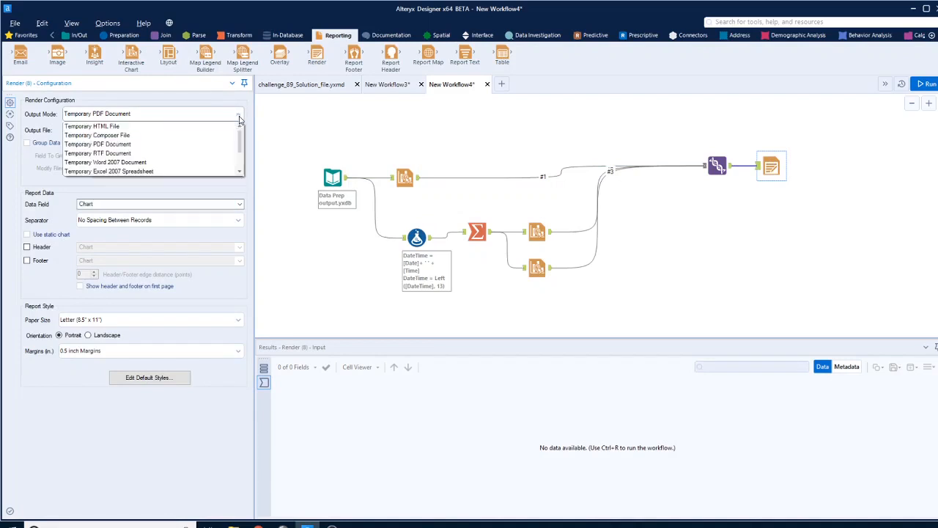
click(173, 126)
click(716, 260)
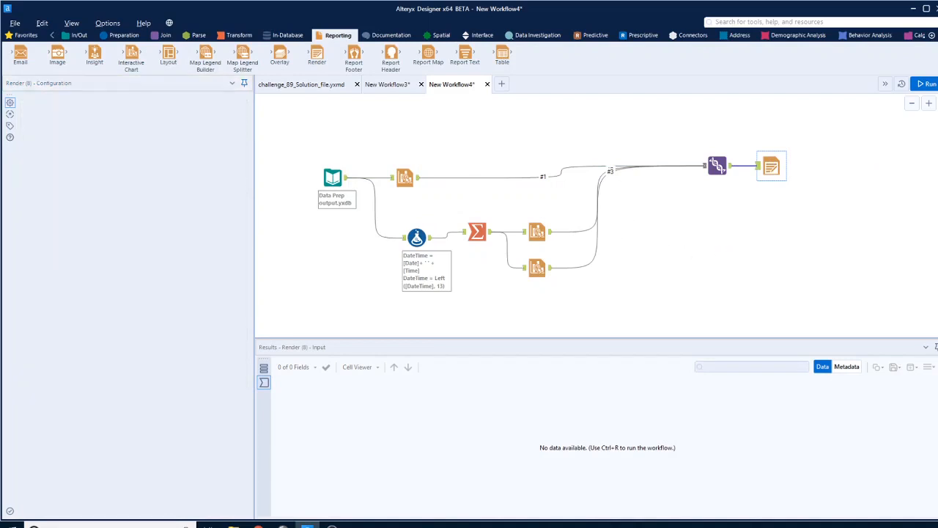
Step: Run the workflow and open the HTML report produced by the Render tool in the browser
key(ctrl+r)
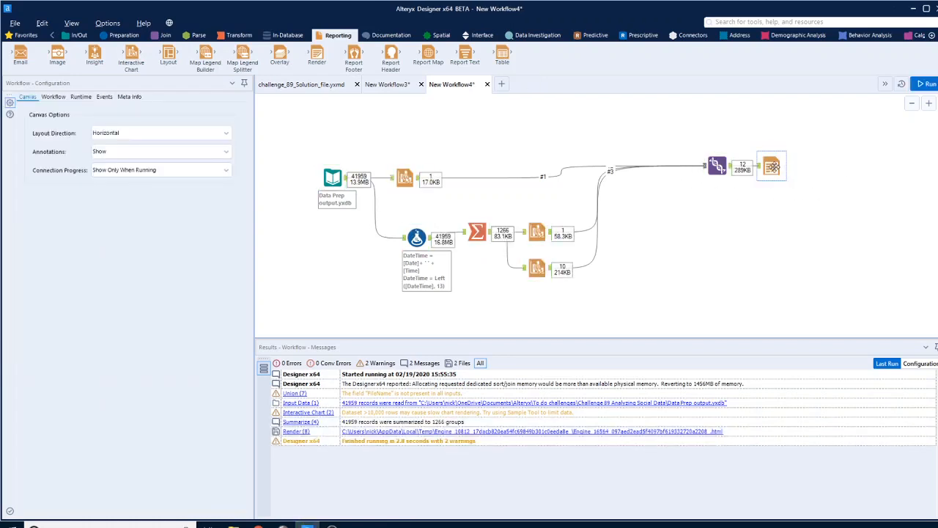
click(773, 167)
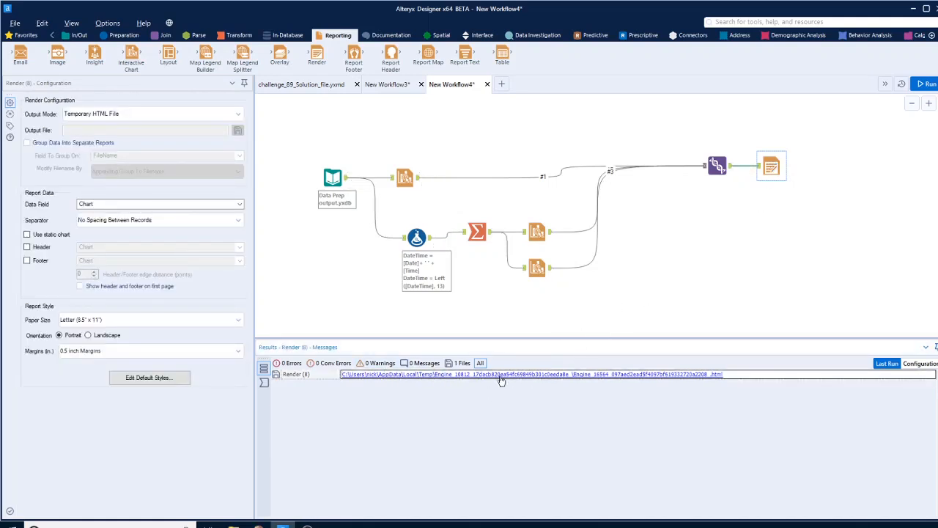
click(558, 375)
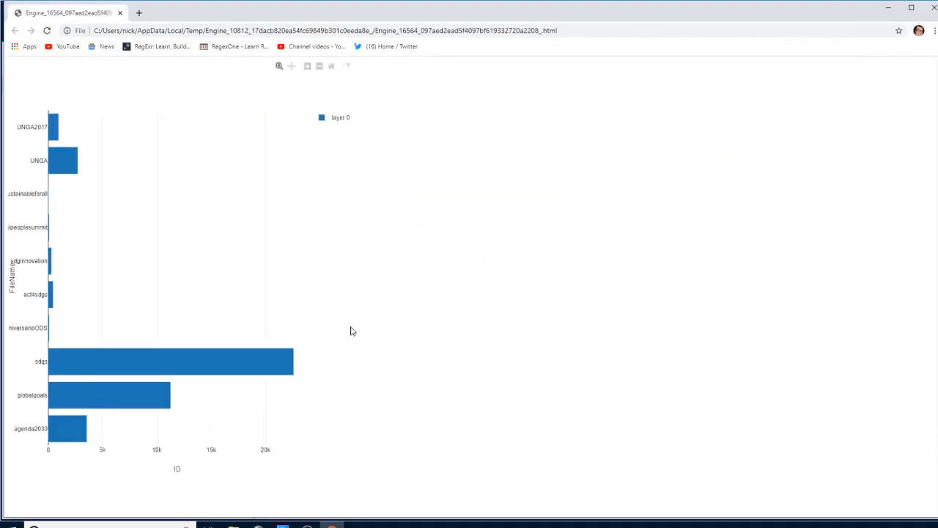
Step: Examine the report's hashtag bar chart, the combined DateTime area chart and the separate area chart for each hashtag
mouse_move(53, 126)
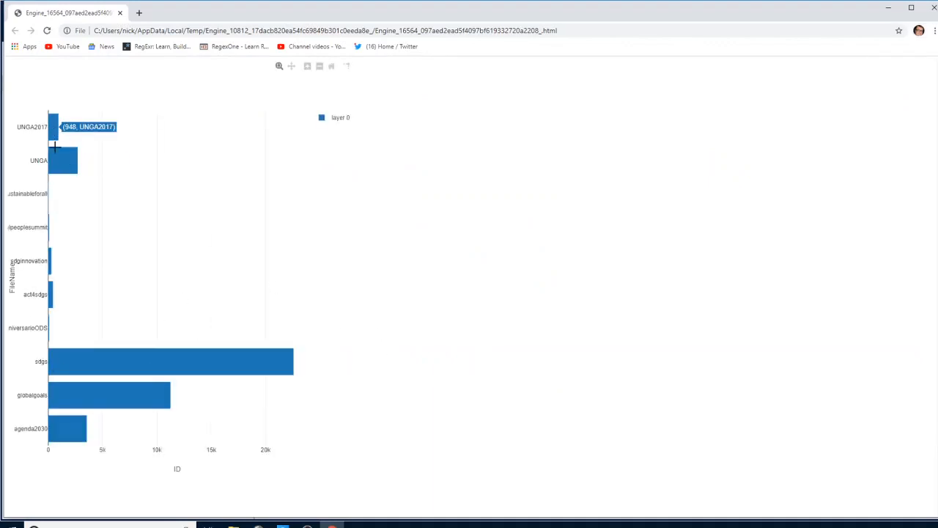
mouse_move(71, 377)
scroll(101, 360, down, 2)
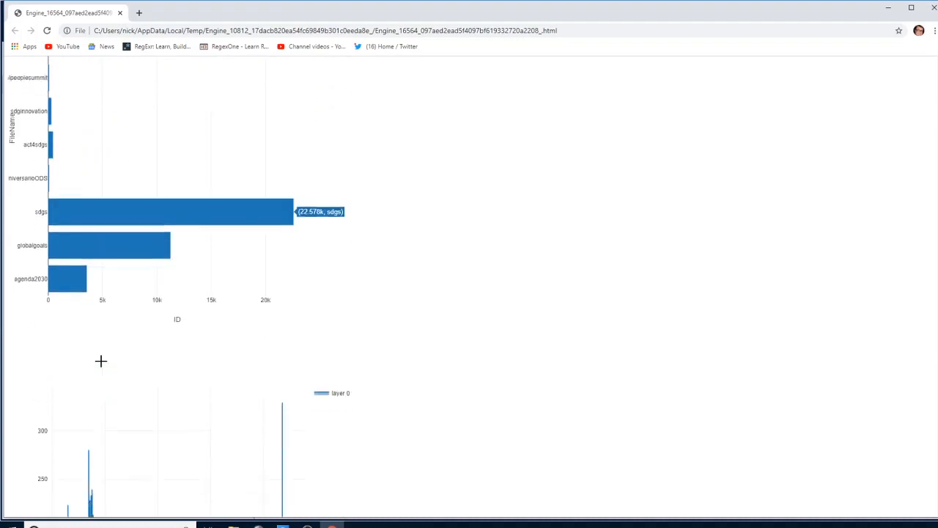
scroll(100, 360, down, 3)
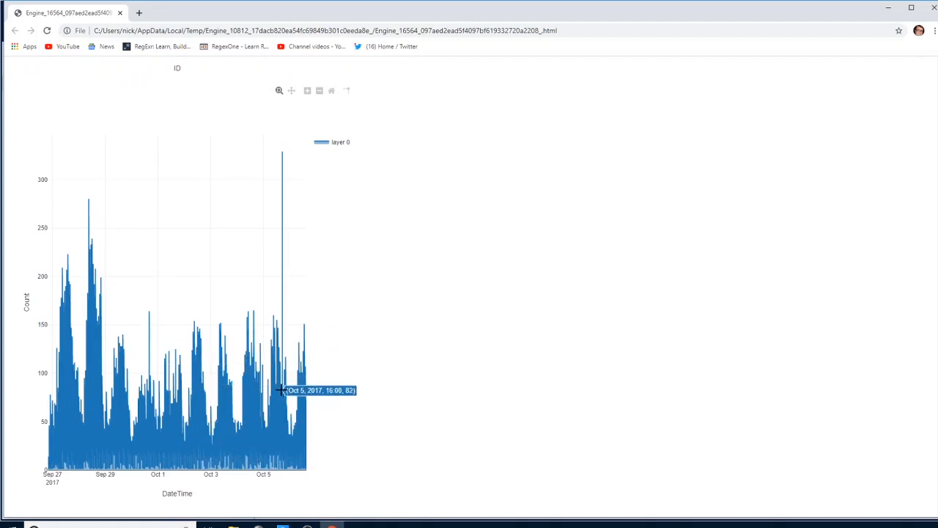
scroll(280, 407, down, 5)
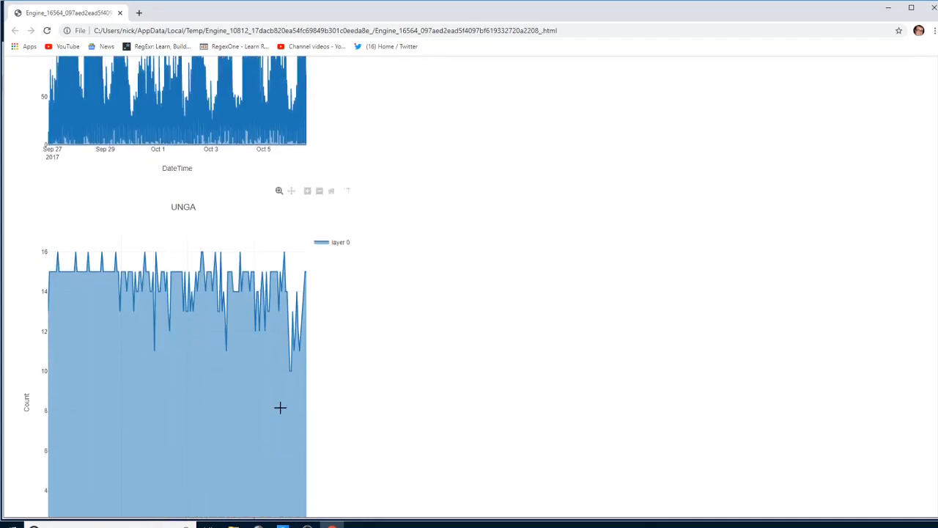
scroll(280, 408, down, 14)
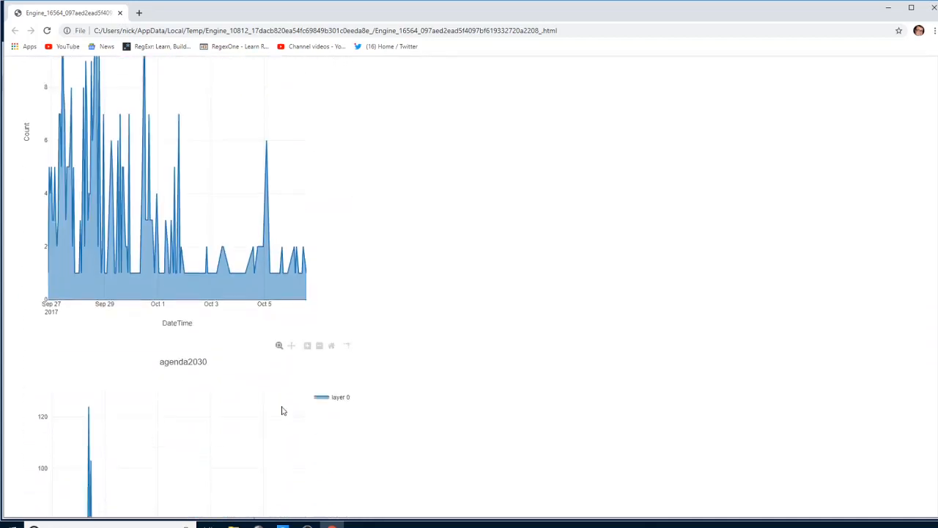
scroll(282, 411, down, 17)
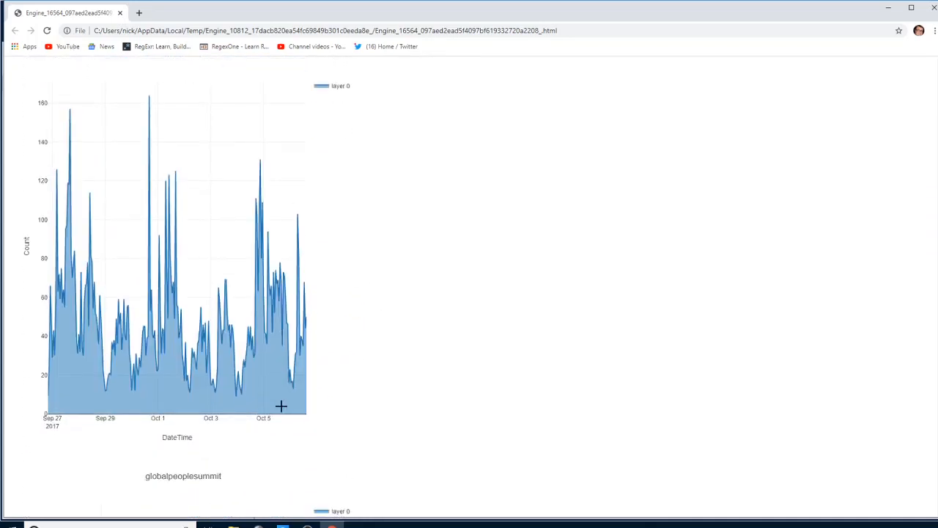
scroll(281, 405, down, 17)
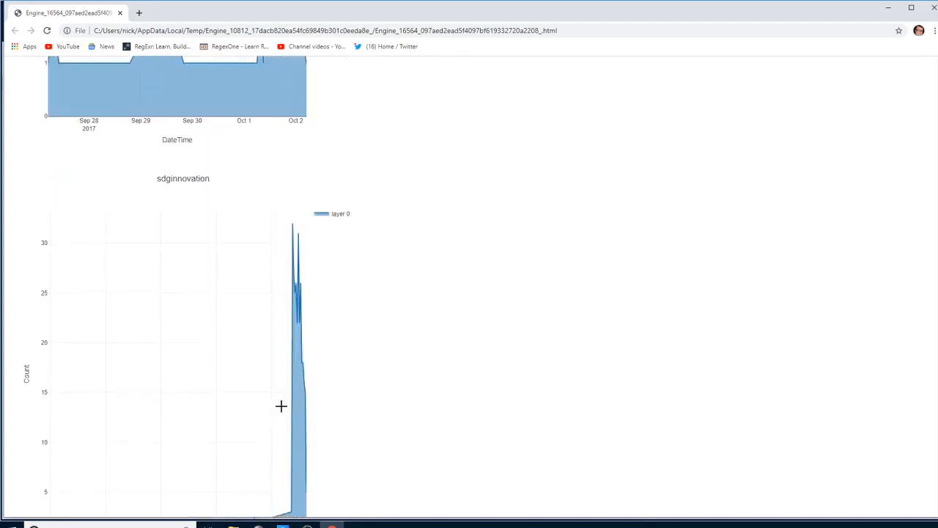
scroll(281, 405, down, 15)
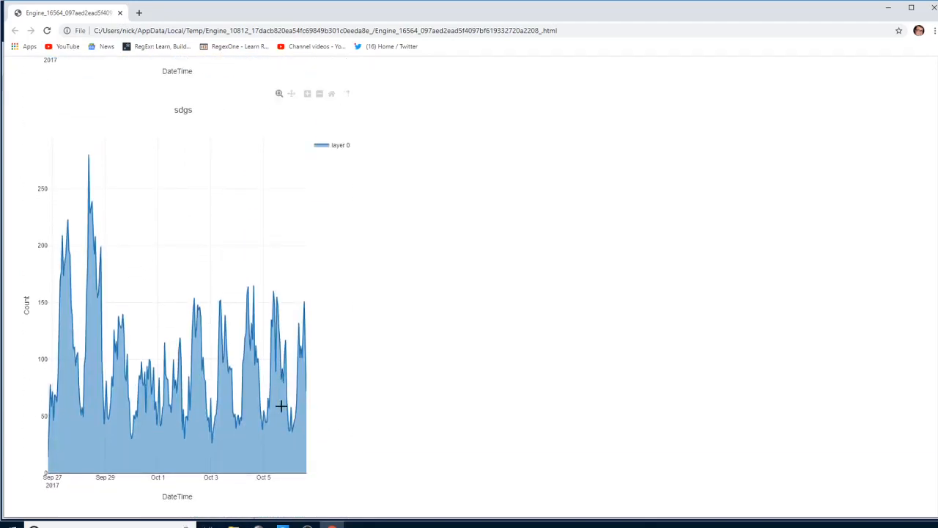
scroll(280, 405, up, 15)
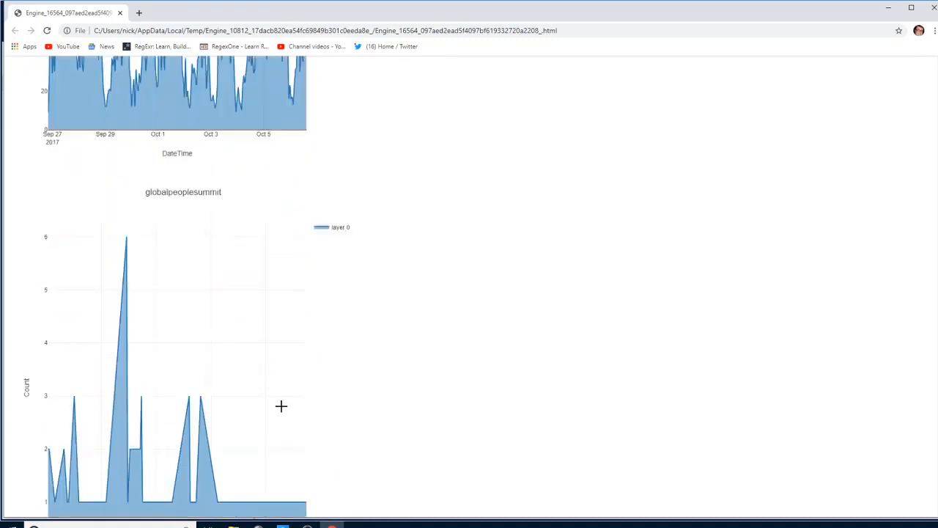
scroll(280, 405, up, 15)
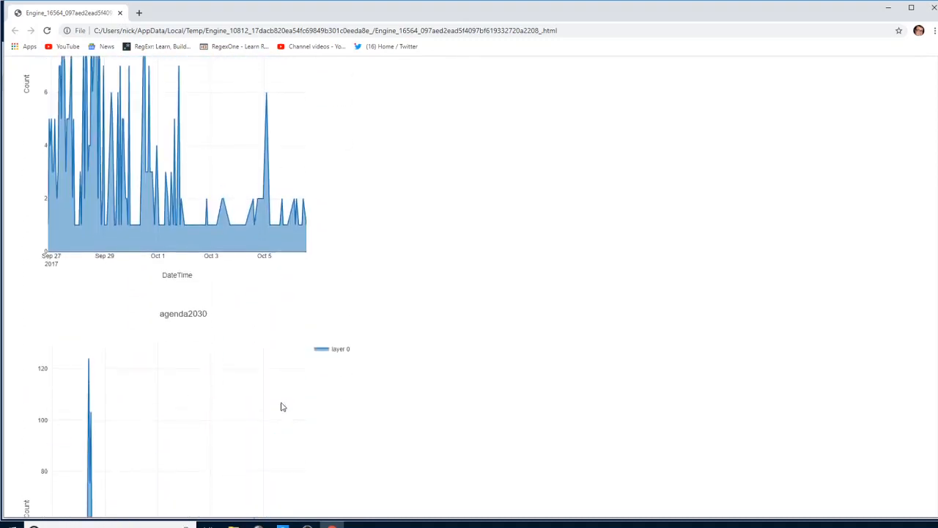
scroll(281, 405, up, 15)
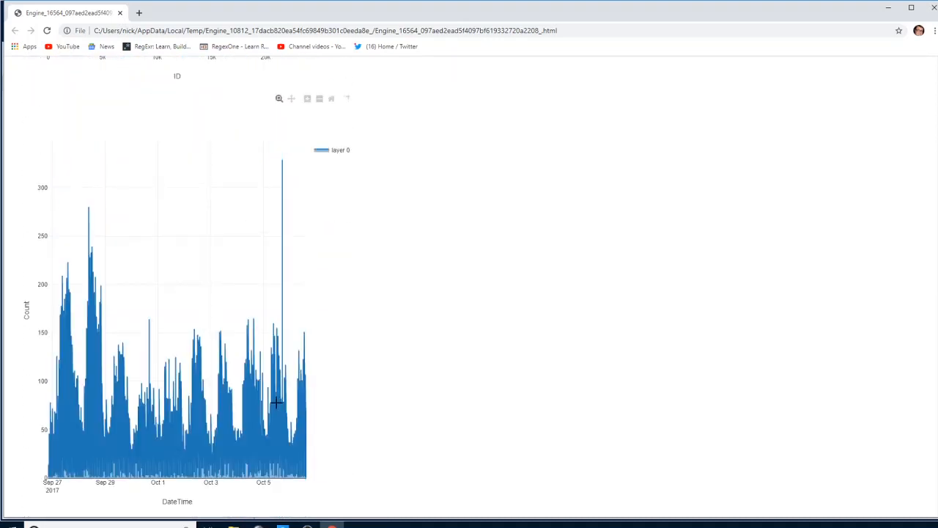
scroll(277, 405, up, 5)
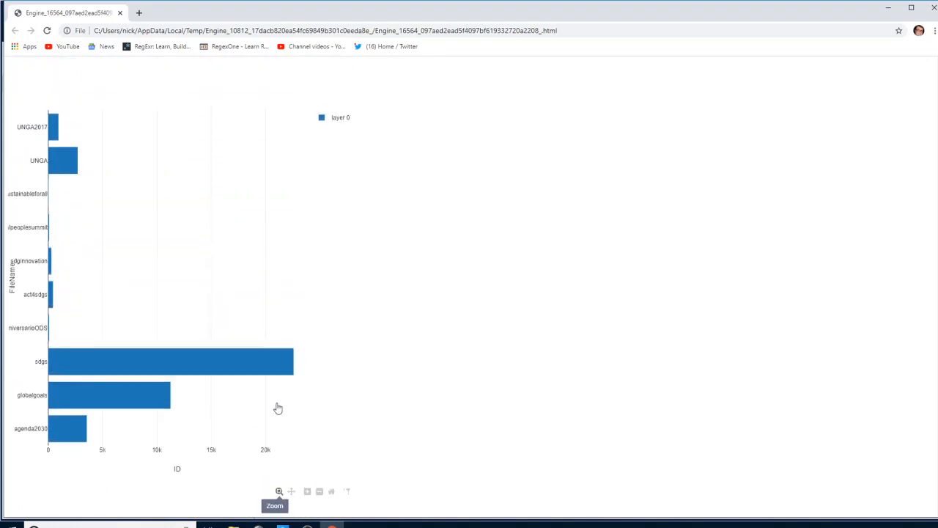